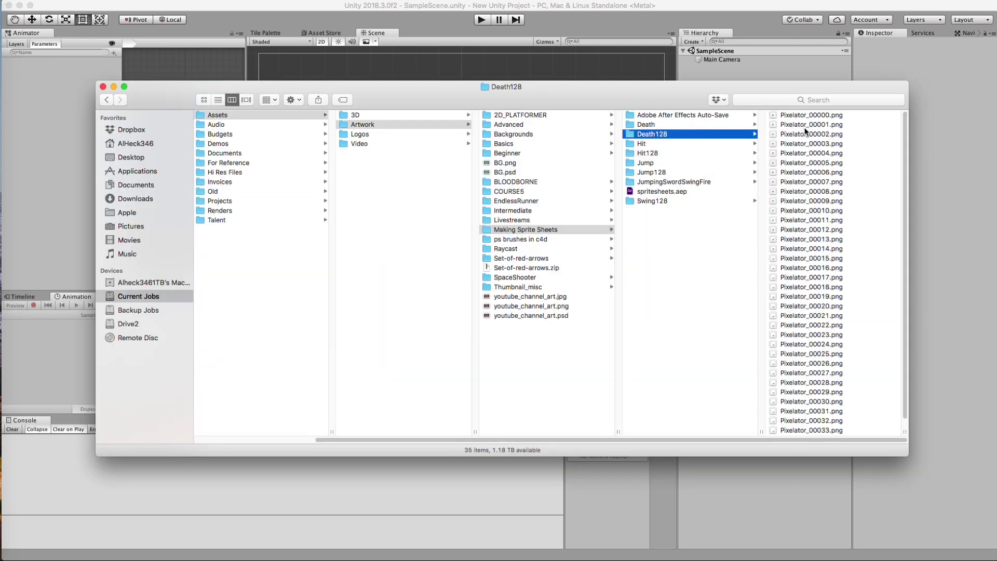
# Step: Preview the Death128 frames in Quick Look from Pixelator_00000.png through Pixelator_00032.png
pyautogui.click(804, 115)
pyautogui.press('space')
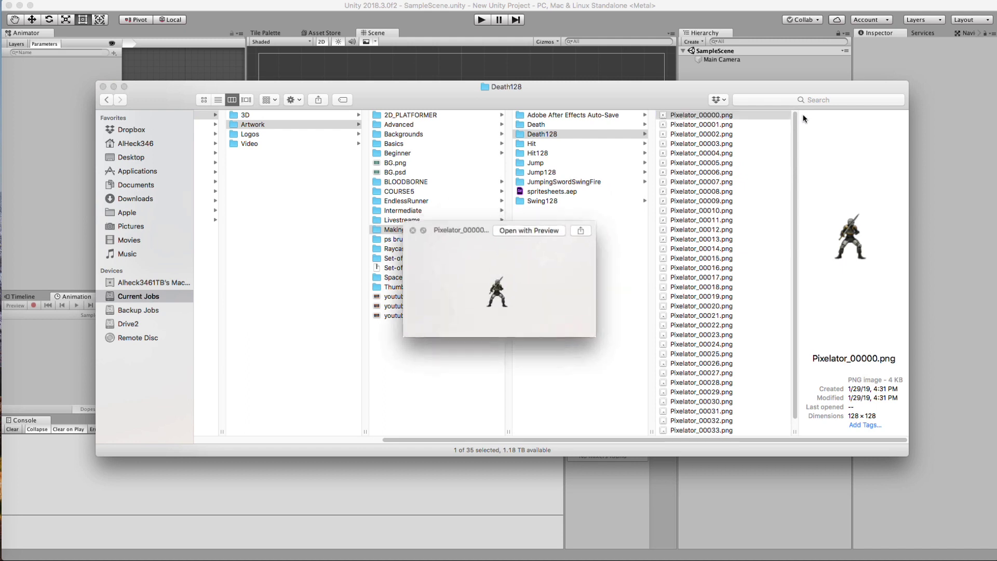
pyautogui.press('Down')
pyautogui.press('Down')
pyautogui.press('Down')
pyautogui.press('Down')
pyautogui.press('Down')
pyautogui.press('Down')
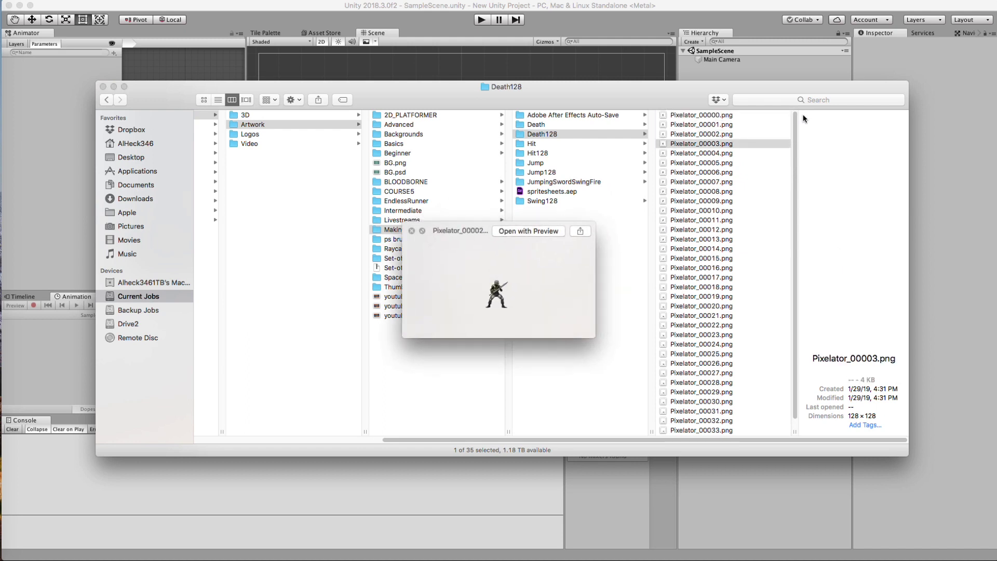
pyautogui.press('Down')
pyautogui.press('Down')
pyautogui.press('Down')
pyautogui.press('Down')
pyautogui.press('Down')
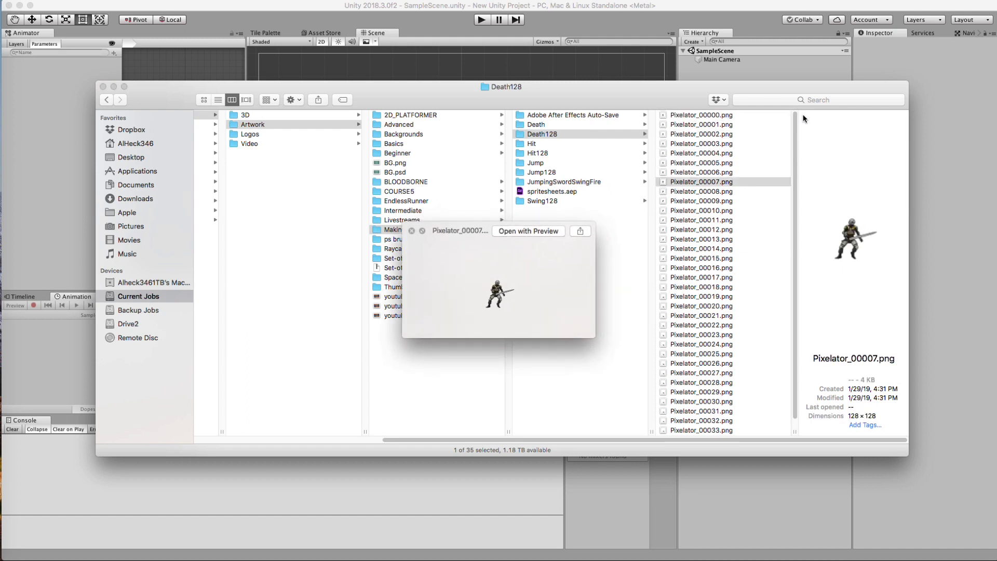
pyautogui.press('Down')
pyautogui.press('Down')
pyautogui.press('Down')
pyautogui.press('Down')
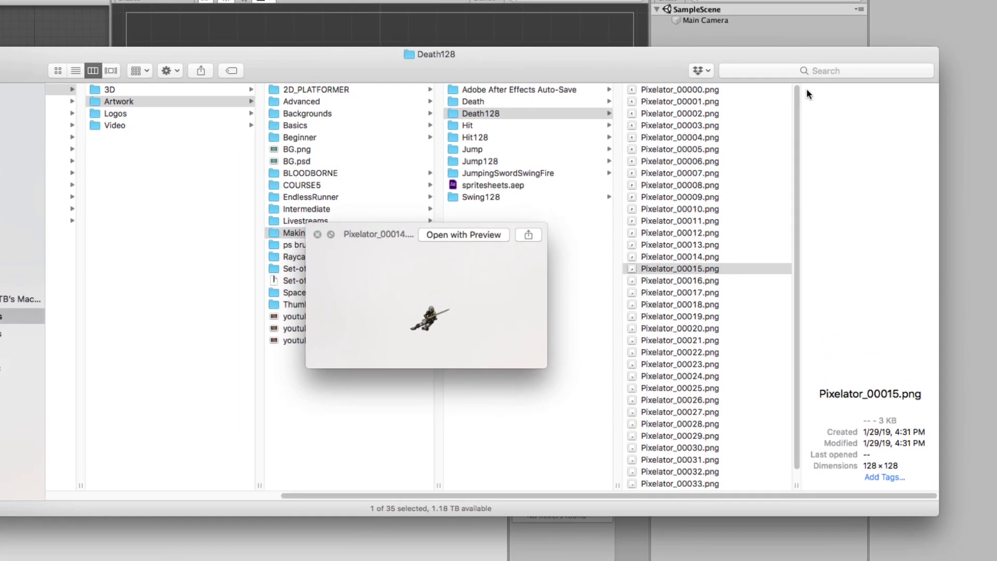
pyautogui.press('Down')
pyautogui.press('Down')
pyautogui.press('Down')
pyautogui.press('Down')
pyautogui.press('Down')
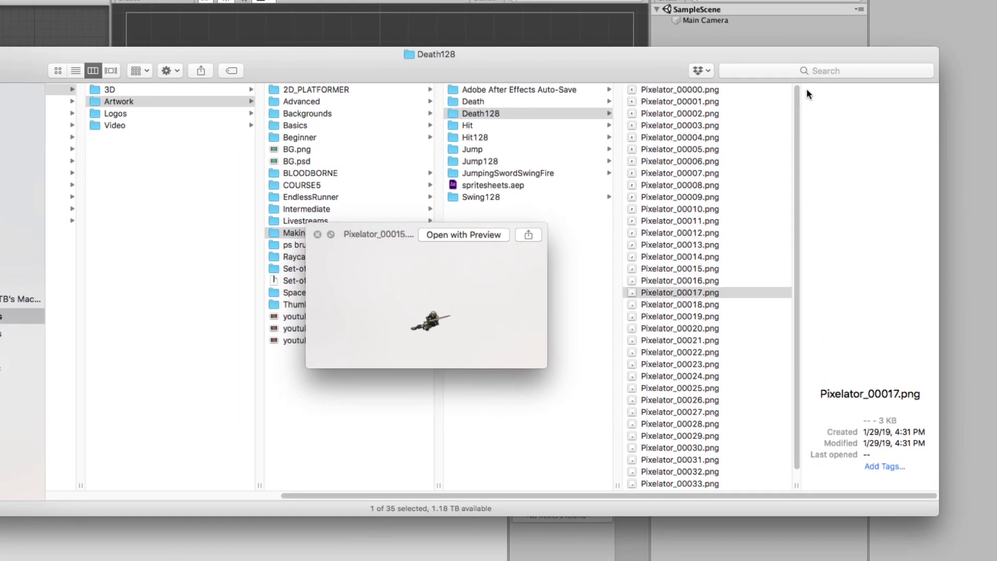
pyautogui.press('Down')
pyautogui.press('Down')
pyautogui.press('Down')
pyautogui.press('Down')
pyautogui.press('Down')
pyautogui.press('Down')
pyautogui.press('Down')
pyautogui.press('Down')
pyautogui.press('Down')
pyautogui.press('Down')
pyautogui.press('Down')
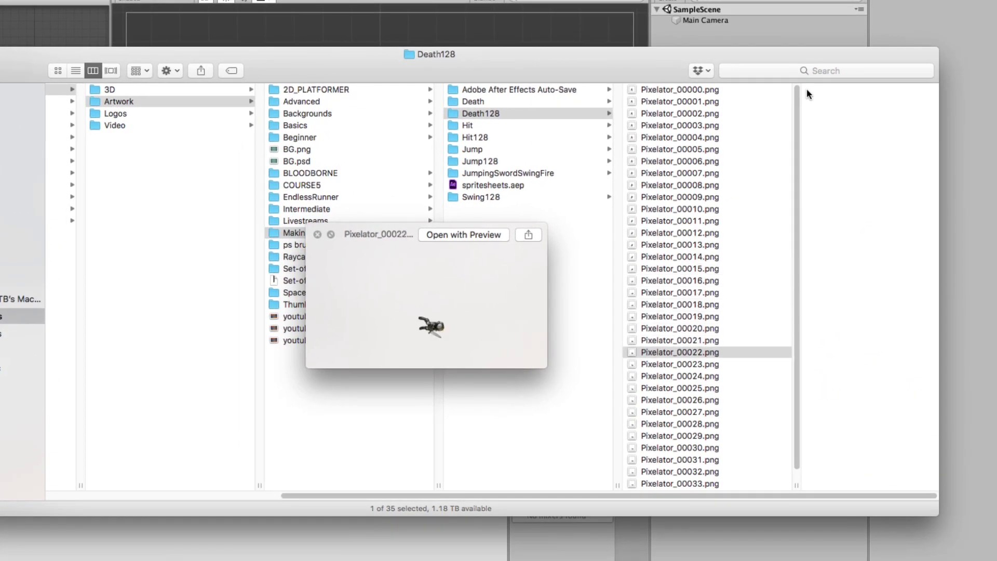
pyautogui.press('Down')
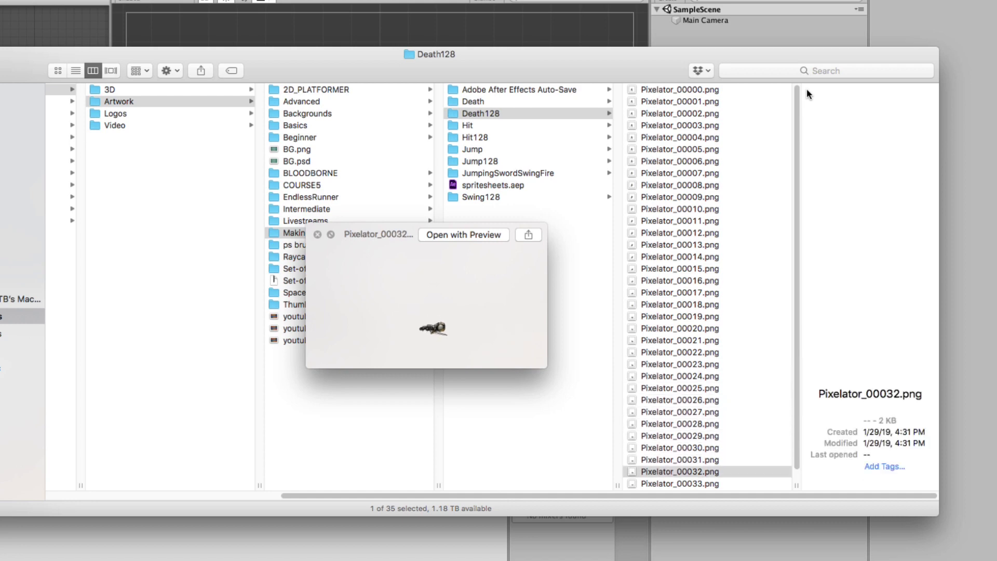
pyautogui.press('space')
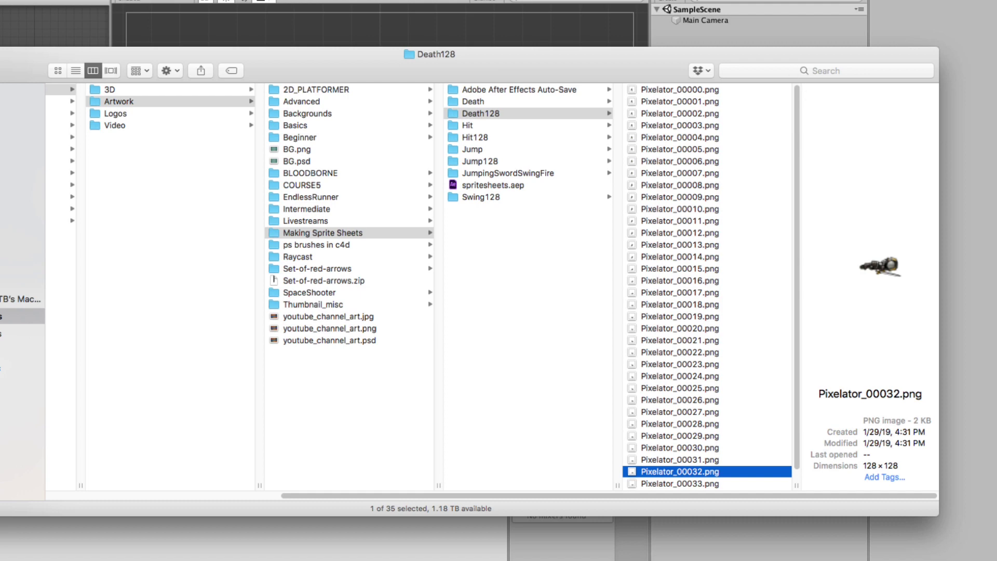
pyautogui.press('super+Tab')
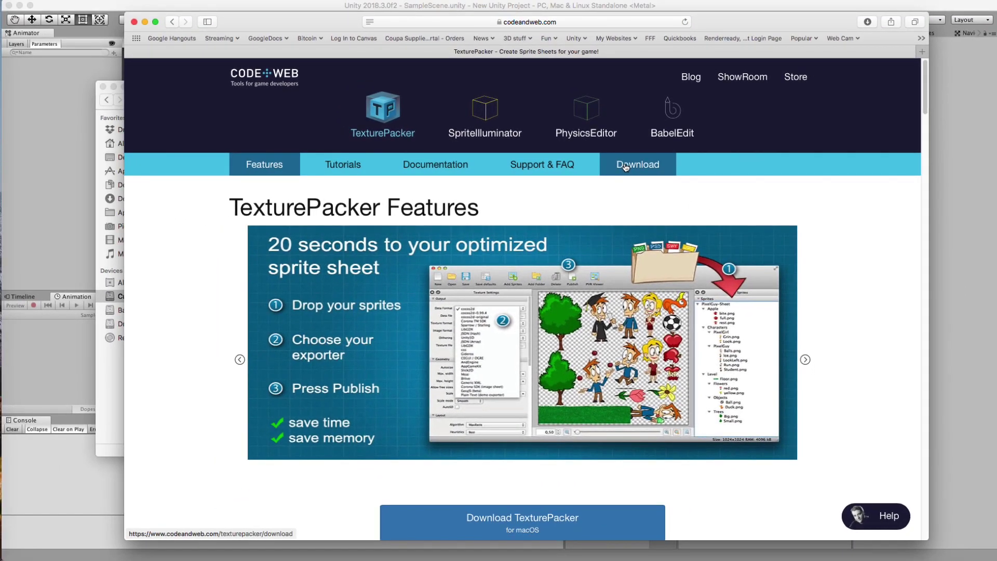
# Step: Review the TexturePacker download page and its release notes
pyautogui.click(626, 166)
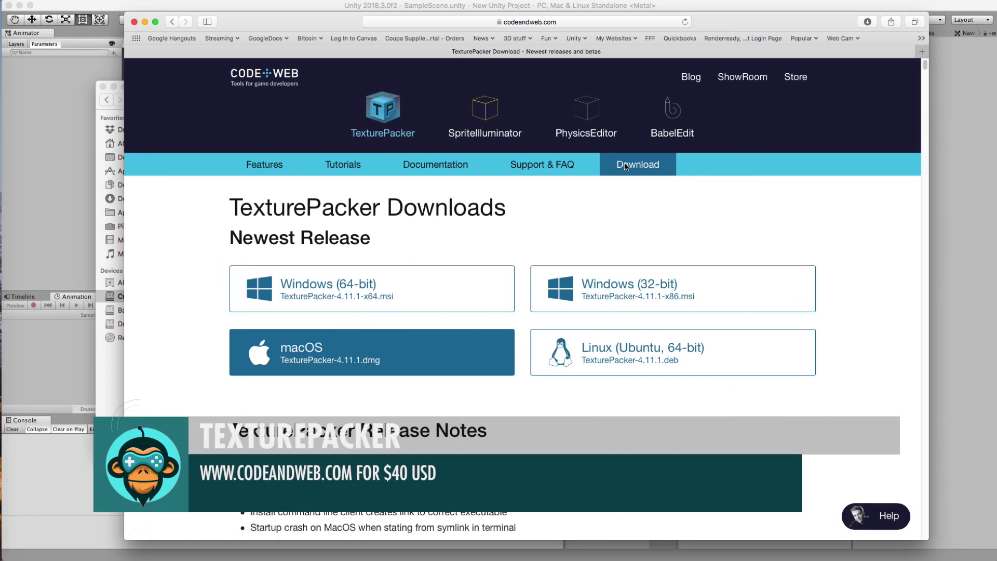
pyautogui.scroll(-10, 255, 381)
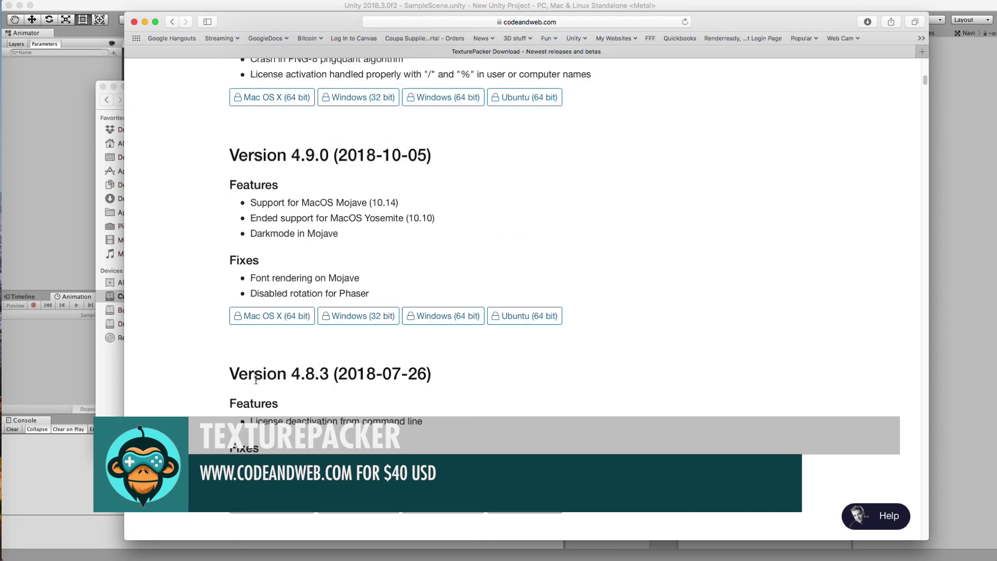
pyautogui.scroll(-5, 256, 381)
pyautogui.scroll(20, 255, 381)
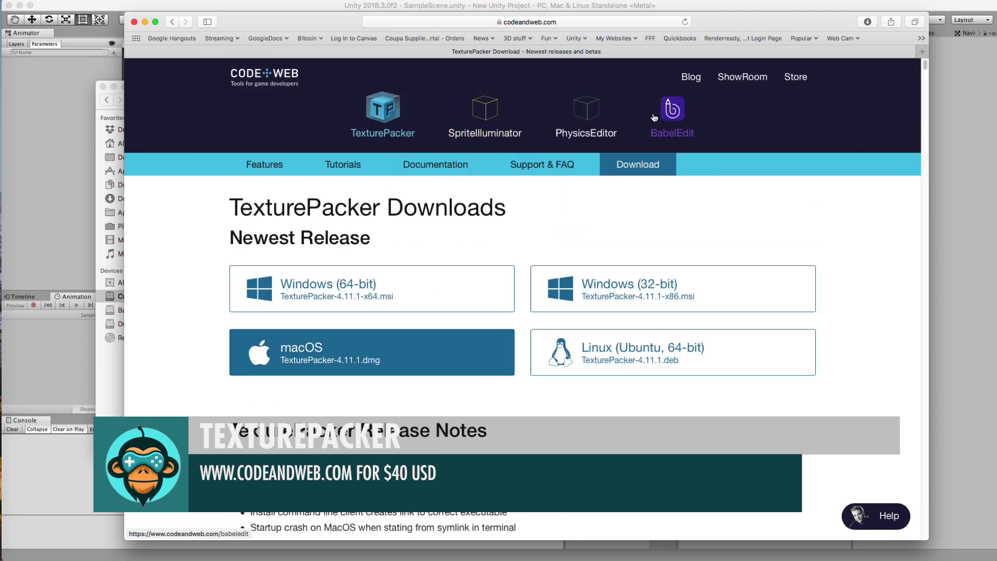
# Step: Check TexturePacker's $39.99 price in the CodeAndWeb store and hide Safari
pyautogui.click(795, 78)
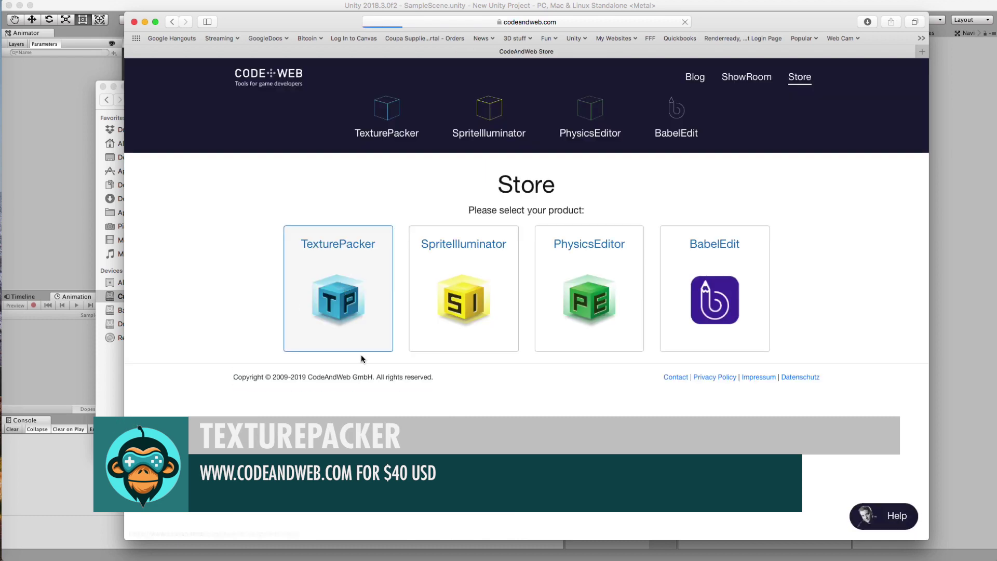
pyautogui.scroll(-5, 257, 340)
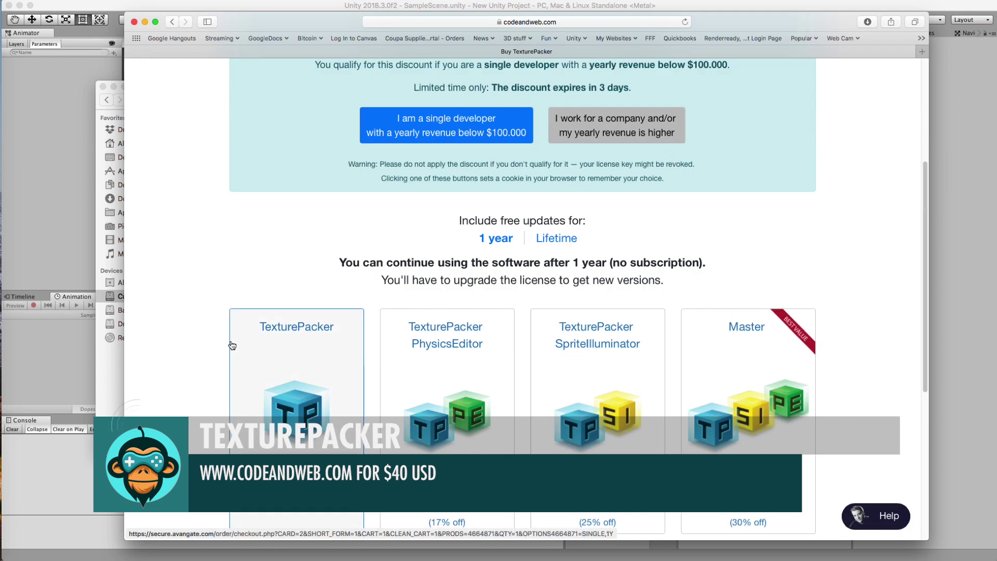
pyautogui.scroll(-3, 232, 345)
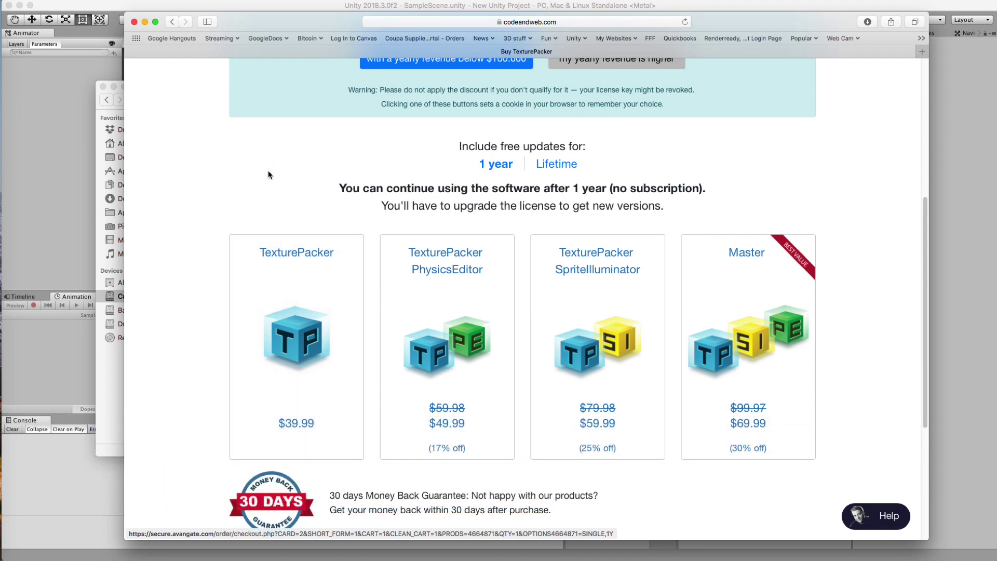
pyautogui.press('super+h')
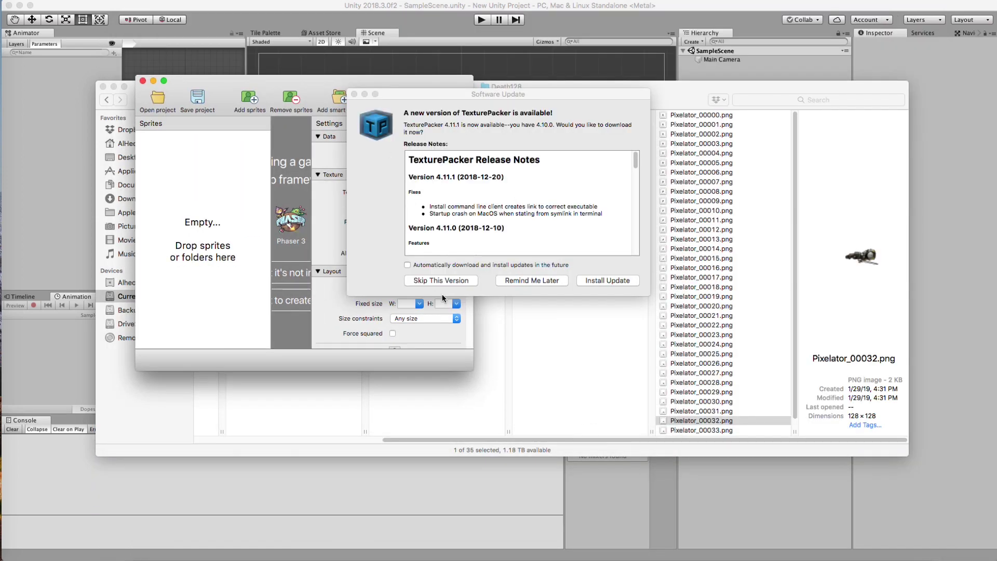
# Step: Postpone the 4.11.1 update and enlarge the TexturePacker window
pyautogui.click(507, 281)
pyautogui.moveTo(471, 369); pyautogui.dragTo(780, 485)
pyautogui.moveTo(689, 98); pyautogui.dragTo(630, 42)
pyautogui.moveTo(722, 428); pyautogui.dragTo(723, 467)
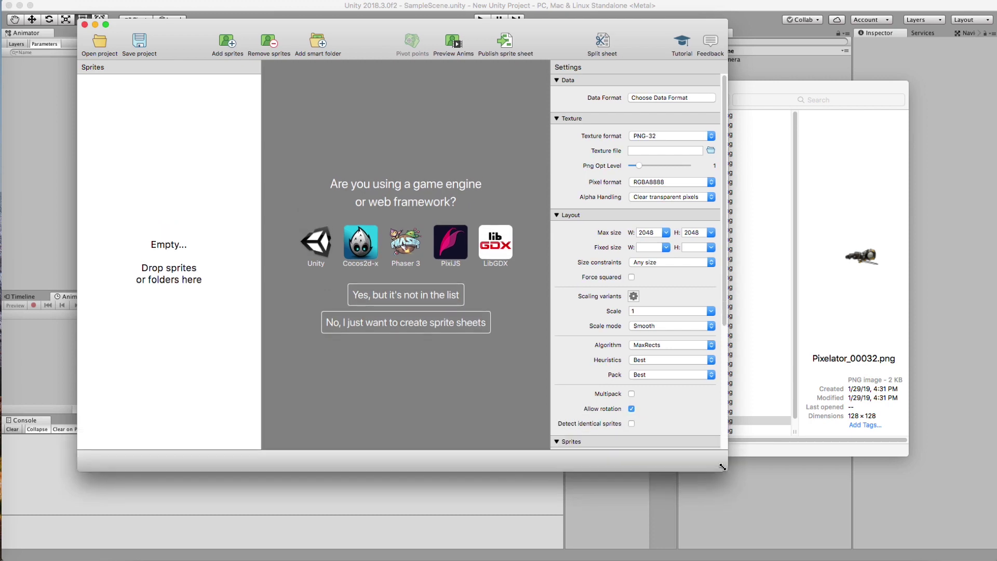
# Step: Reposition and narrow the Death128 Finder window so TexturePacker stays visible
pyautogui.click(757, 92)
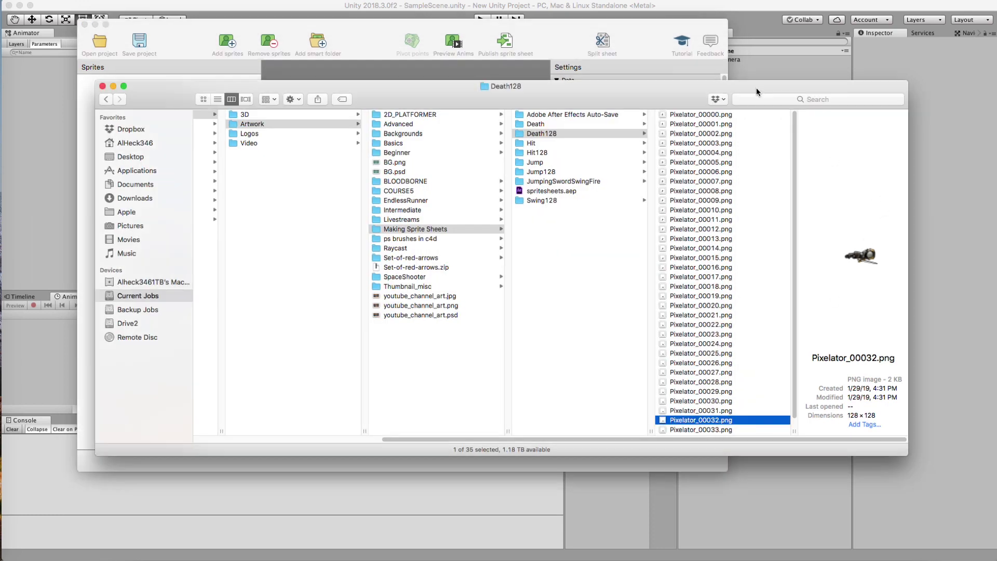
pyautogui.moveTo(165, 95); pyautogui.dragTo(153, 128)
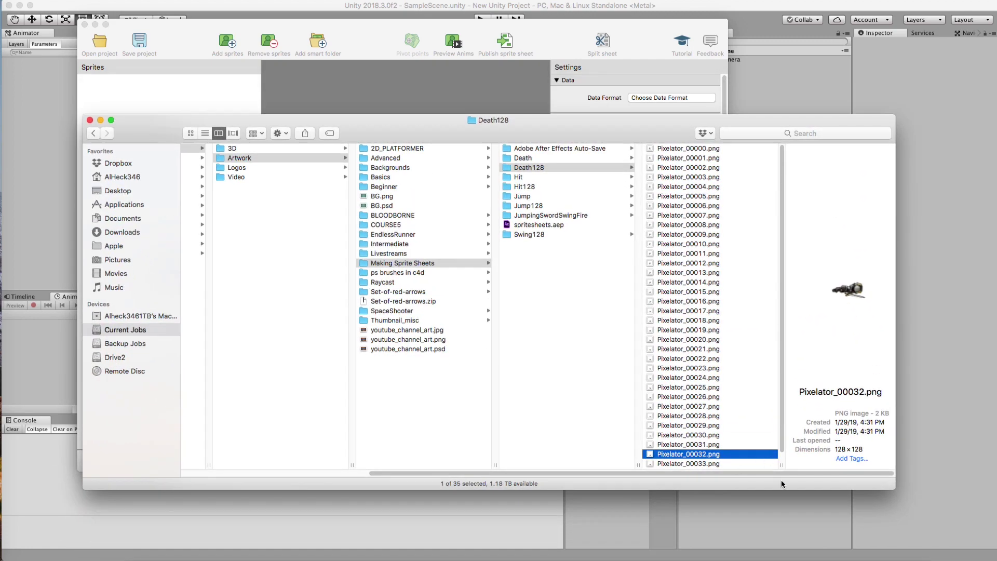
pyautogui.moveTo(891, 489); pyautogui.dragTo(828, 491)
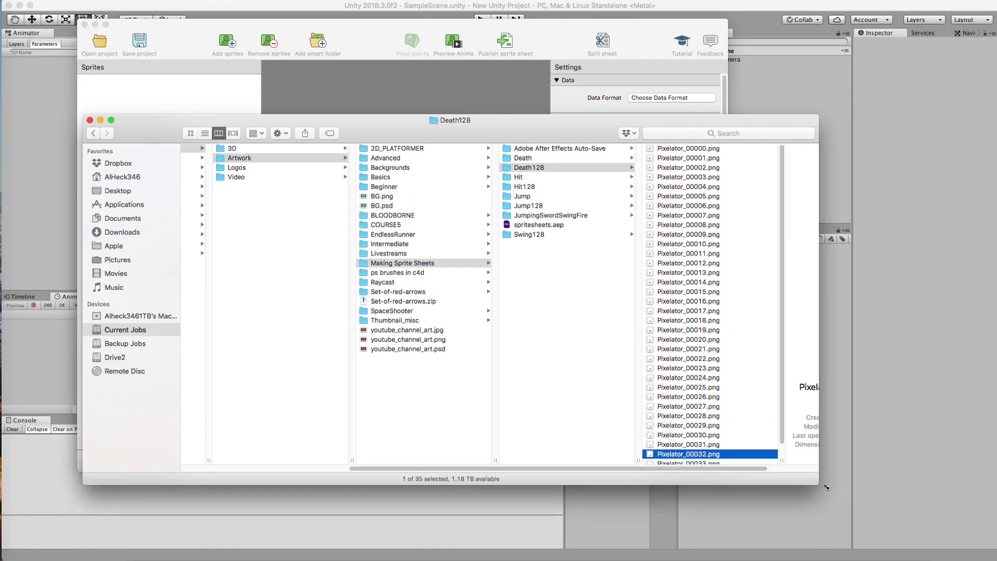
pyautogui.moveTo(371, 136); pyautogui.dragTo(389, 116)
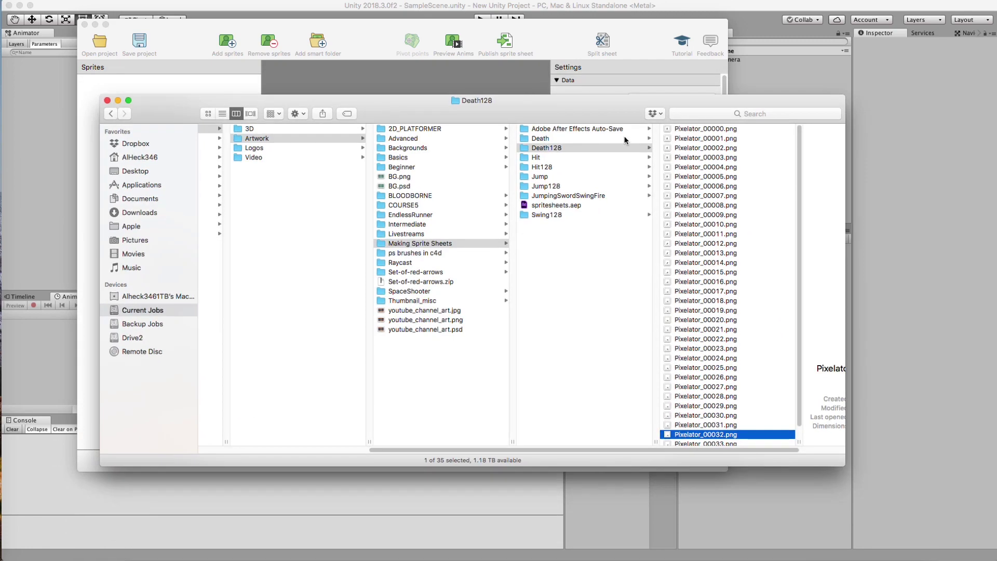
# Step: Select all 35 Death128 Pixelator frames and drag them onto the sprite list
pyautogui.click(702, 129)
pyautogui.scroll(-1, 643, 350)
pyautogui.keyDown('shift'); pyautogui.click(632, 441); pyautogui.keyUp('shift')
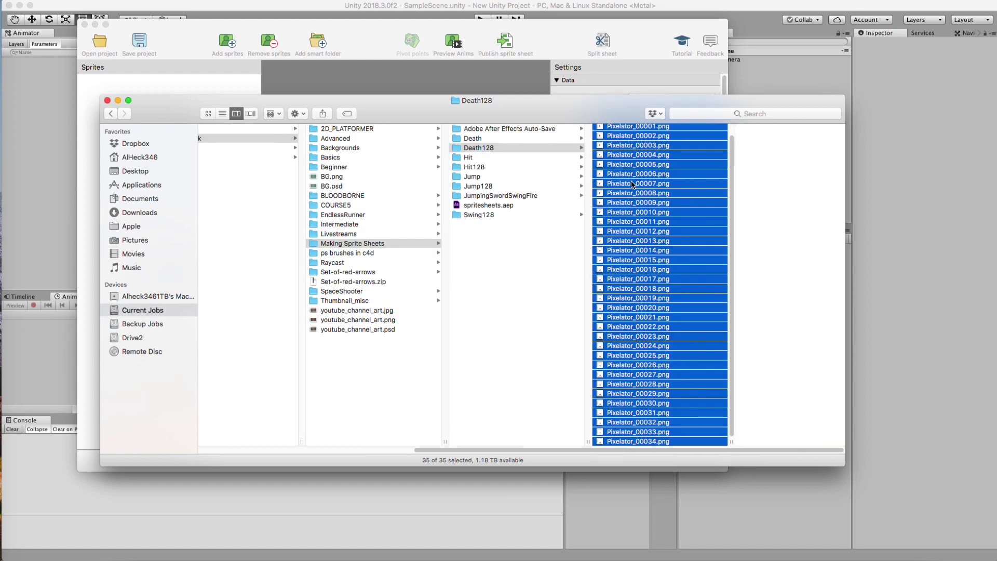
pyautogui.moveTo(257, 72); pyautogui.dragTo(180, 89)
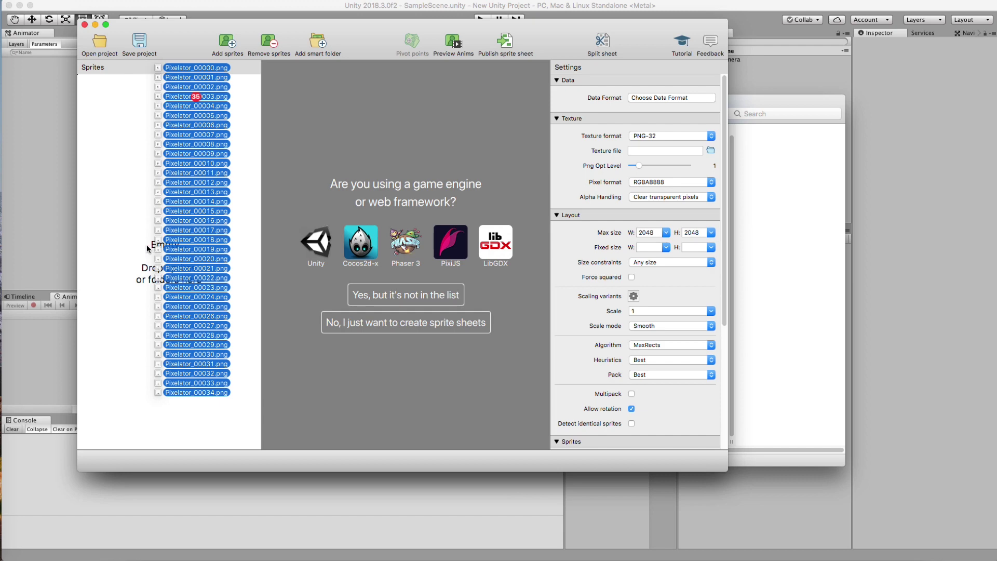
# Step: Drop the 35 frames into TexturePacker and view the sheet preview at 100% and 50%
pyautogui.moveTo(152, 223); pyautogui.dragTo(156, 229)
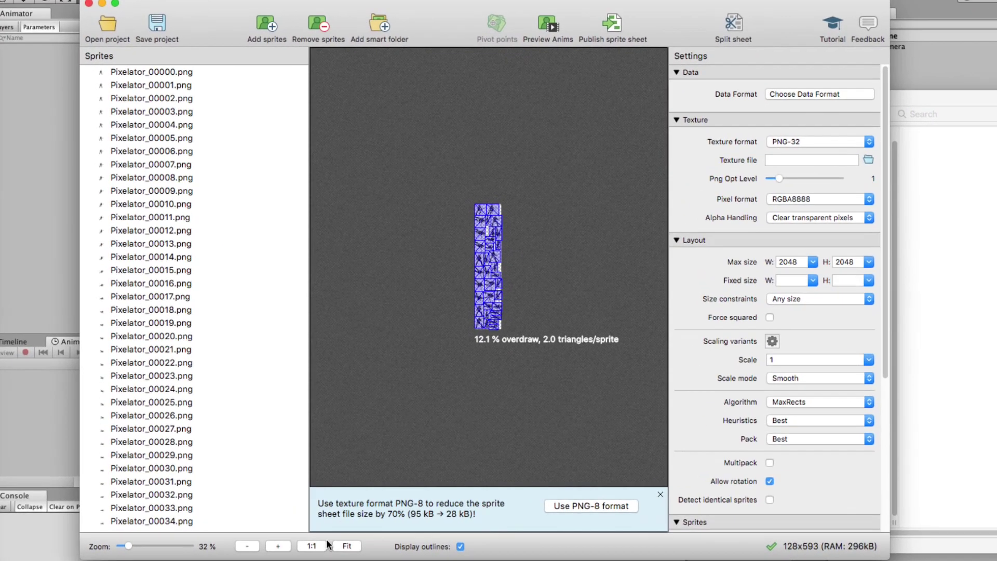
pyautogui.click(279, 548)
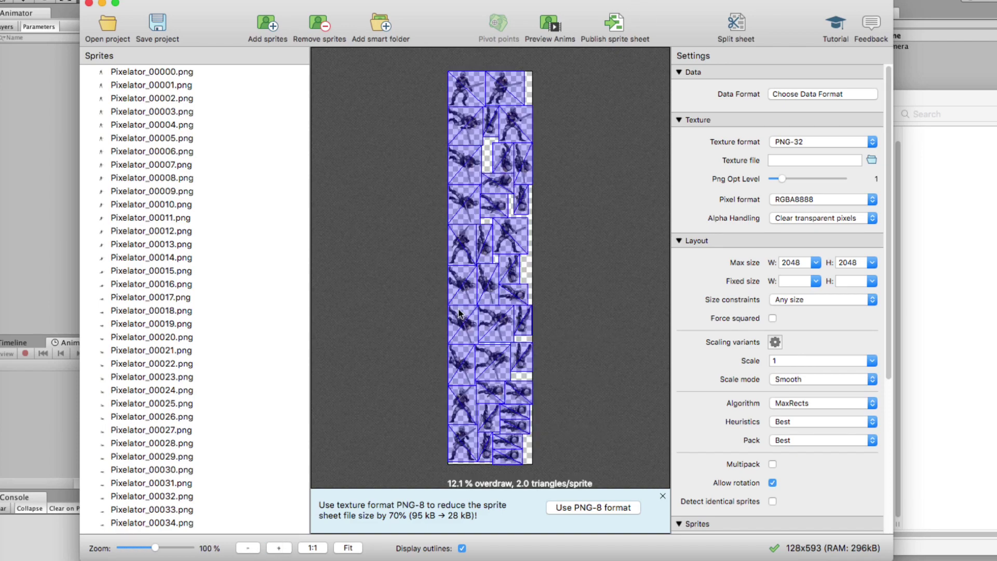
pyautogui.click(247, 549)
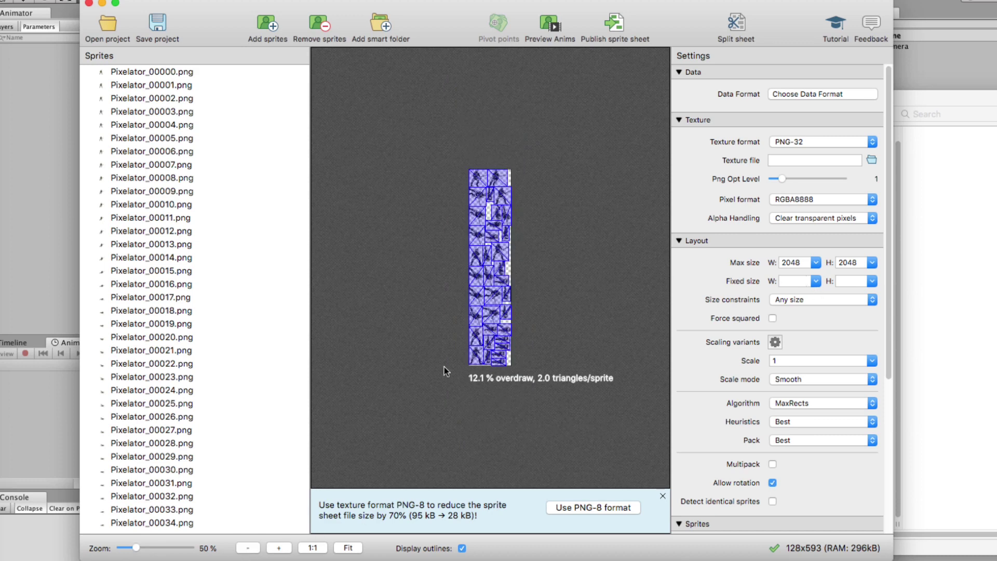
# Step: Restrict the sheet to power-of-two sizes with a fixed 2048 × 2048 size
pyautogui.click(842, 300)
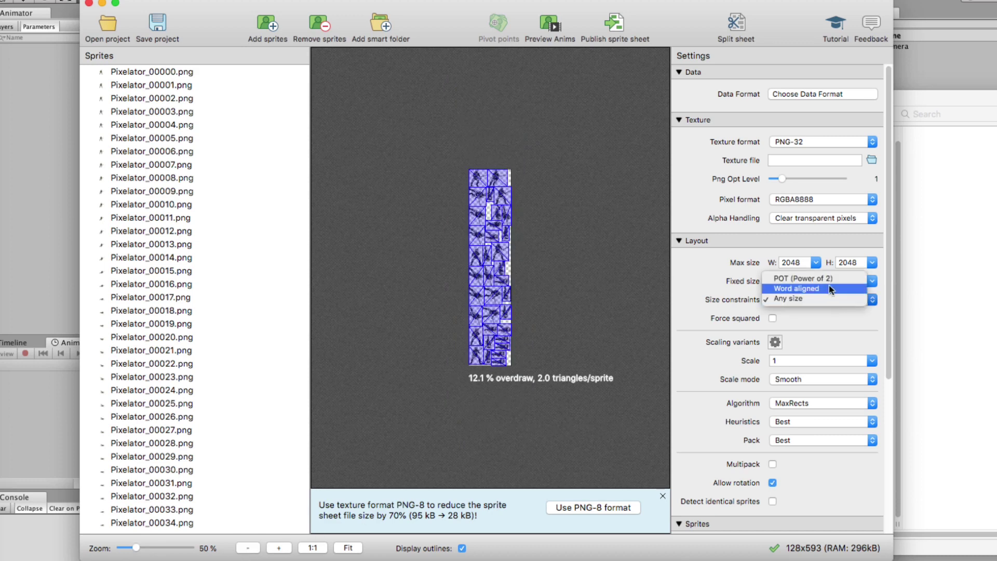
pyautogui.click(830, 277)
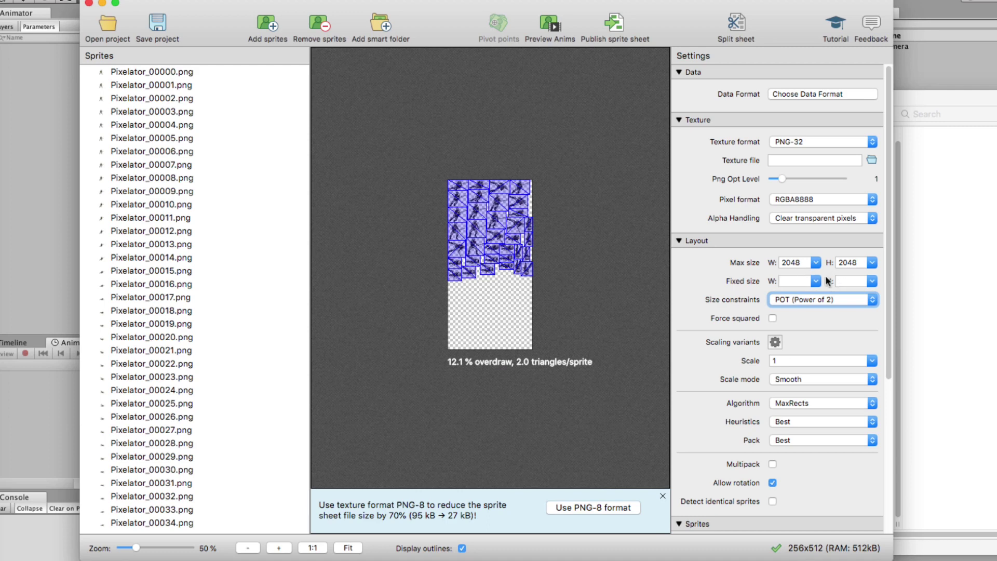
pyautogui.click(817, 283)
pyautogui.click(809, 351)
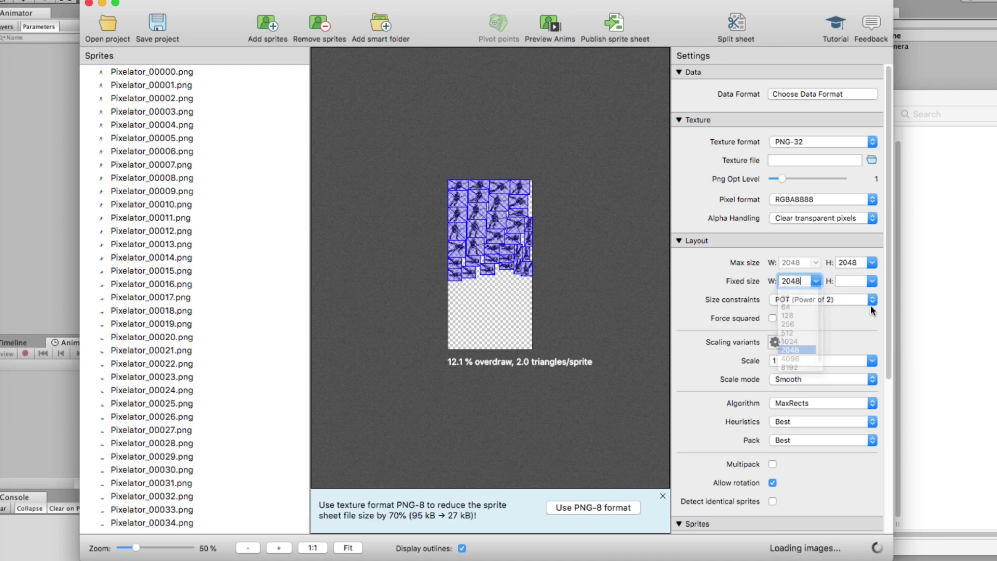
pyautogui.click(871, 282)
pyautogui.click(855, 350)
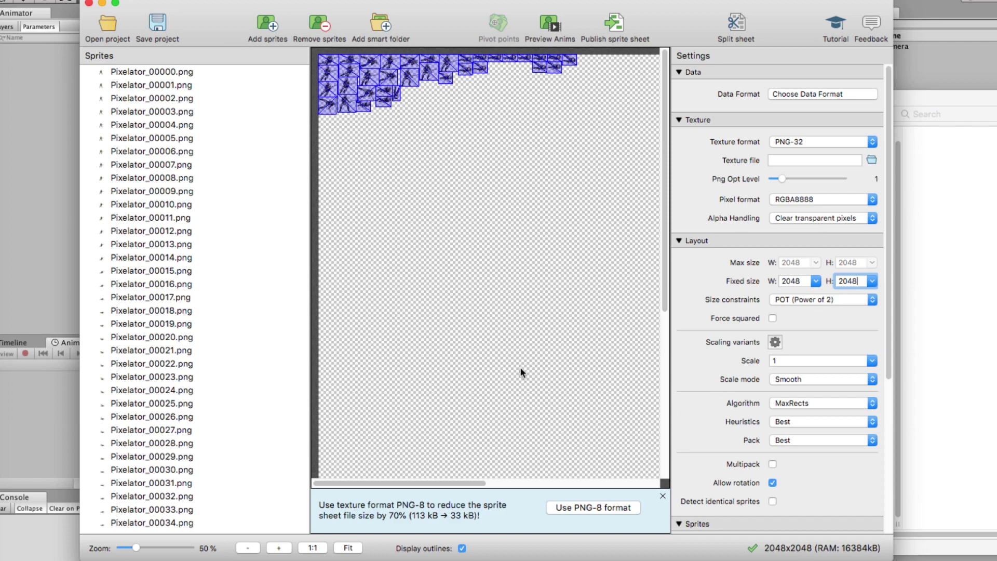
pyautogui.click(793, 402)
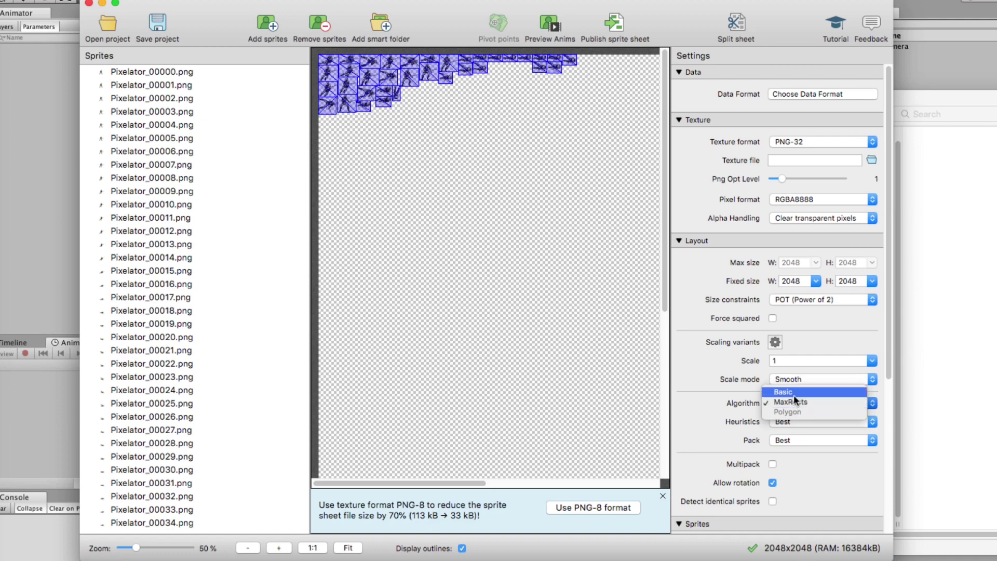
# Step: Switch packing to the Basic algorithm, keeping Pack at Best
pyautogui.click(794, 394)
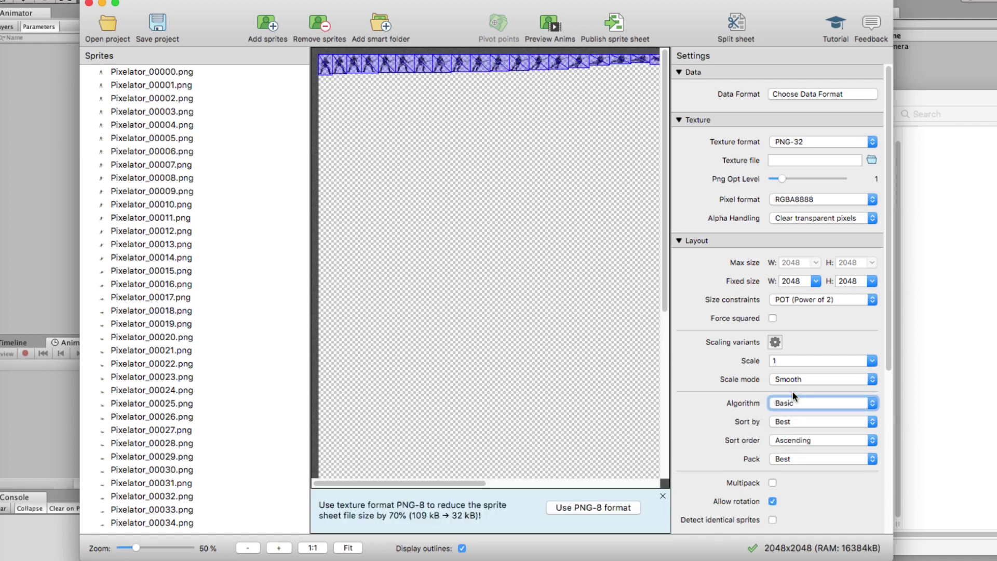
pyautogui.click(784, 457)
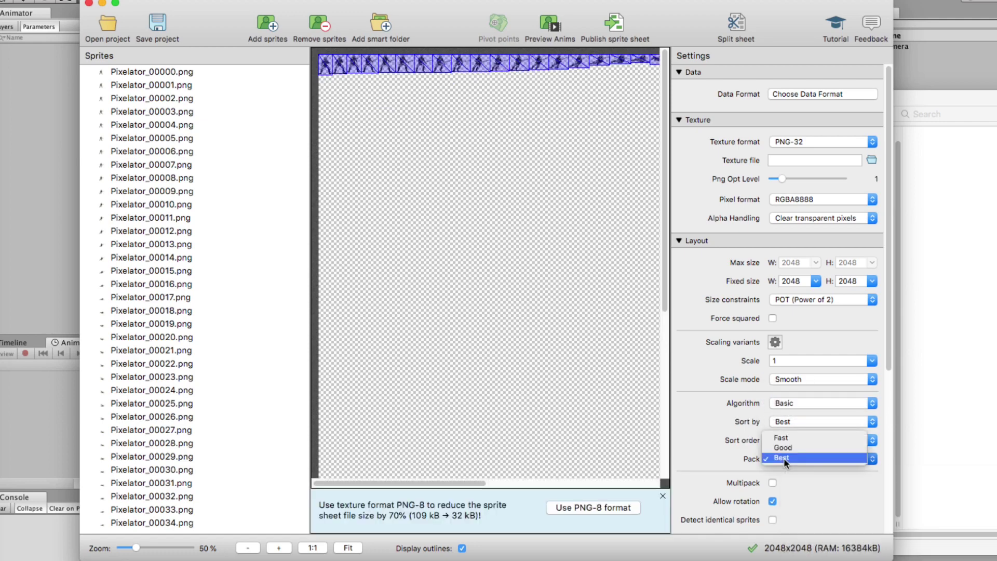
pyautogui.click(751, 444)
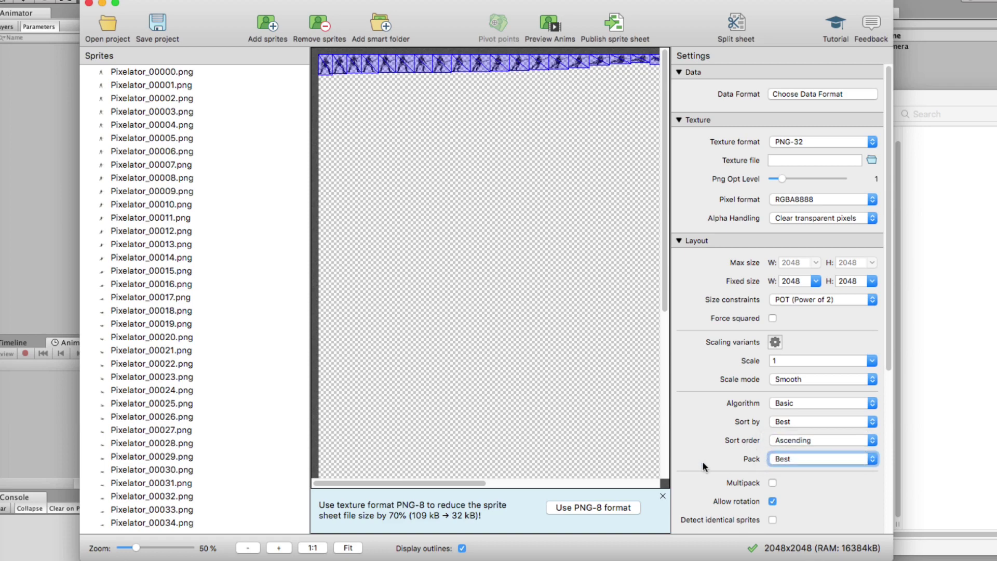
# Step: Set Trim mode to None and sort the sprites by Name
pyautogui.scroll(-5, 703, 460)
pyautogui.click(793, 404)
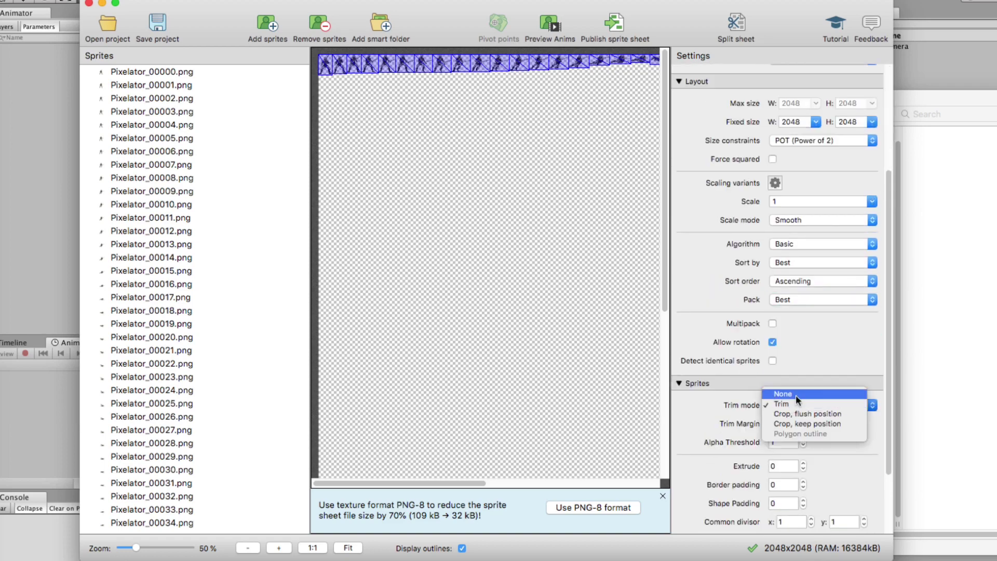
pyautogui.click(795, 392)
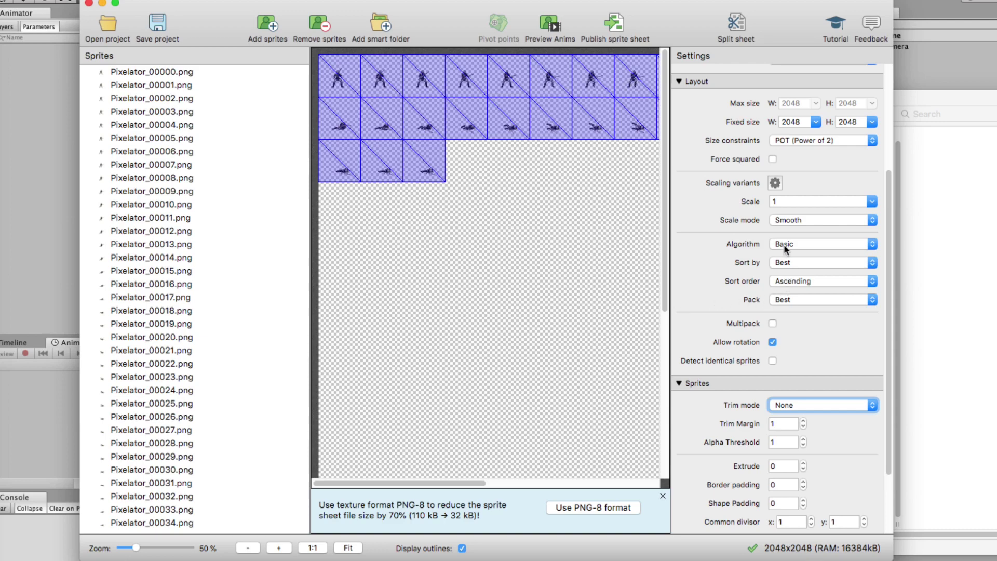
pyautogui.click(782, 266)
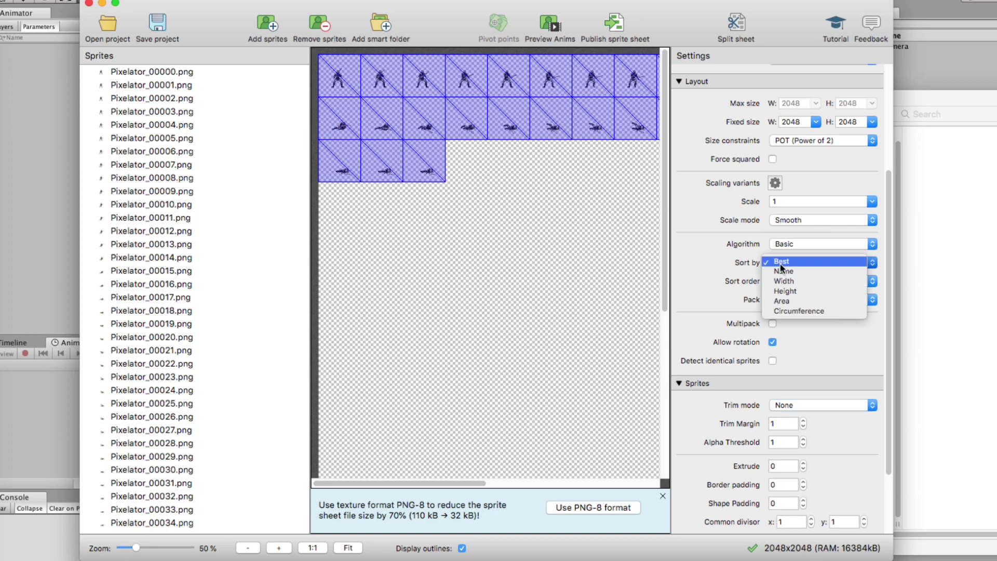
pyautogui.click(784, 271)
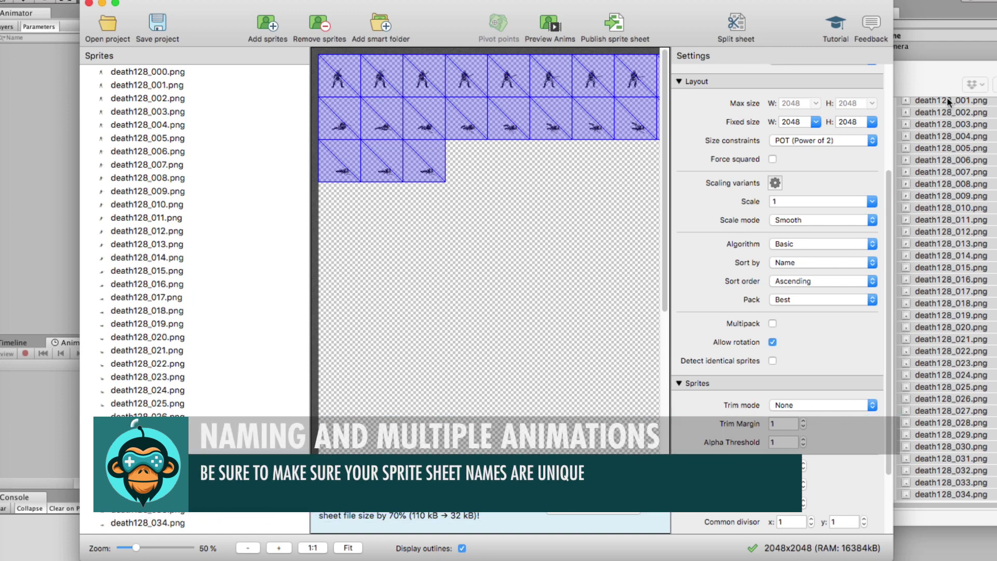
# Step: Select all 31 frames in the Hit128 folder and move the Finder window down out of the way
pyautogui.click(926, 99)
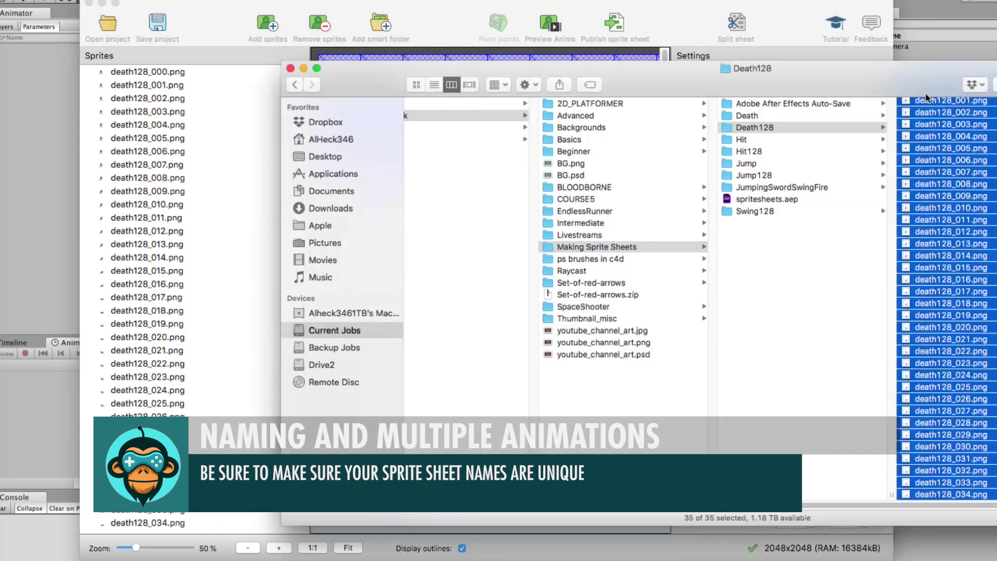
pyautogui.click(761, 153)
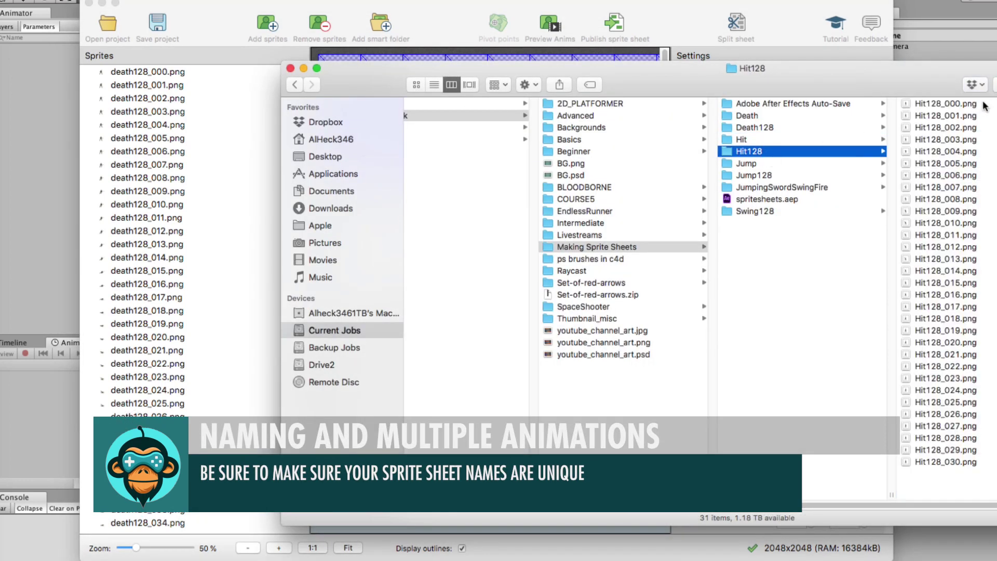
pyautogui.click(937, 106)
pyautogui.keyDown('shift'); pyautogui.click(933, 462); pyautogui.keyUp('shift')
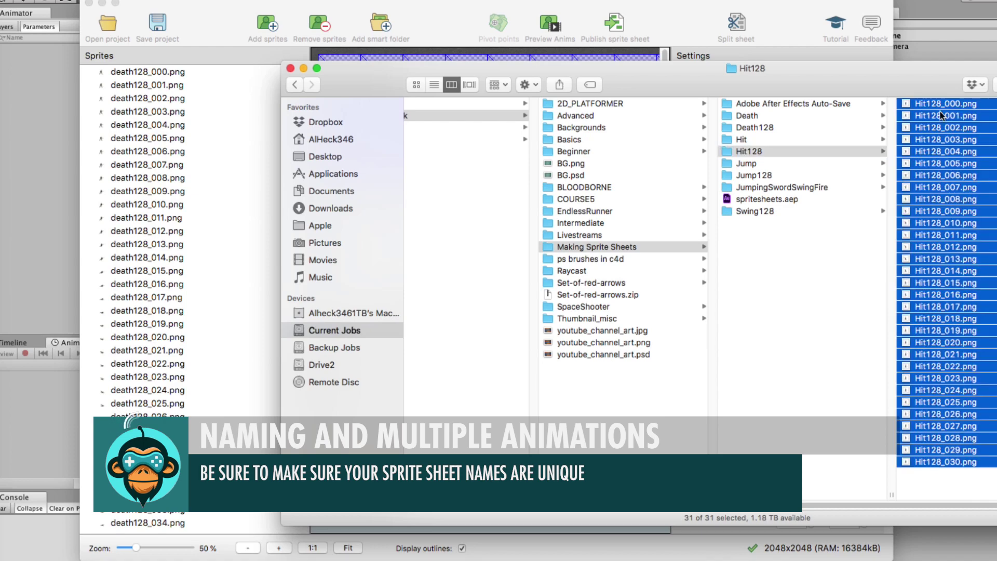
pyautogui.moveTo(572, 96); pyautogui.dragTo(565, 156)
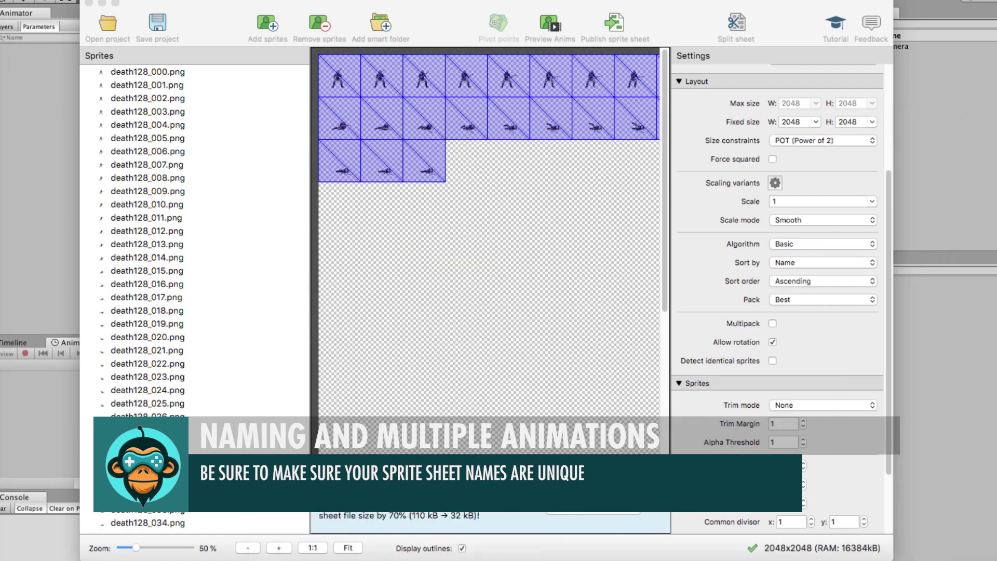
# Step: Adjust the preview zoom and add the 31 Hit128 frames to the sprites
pyautogui.click(248, 548)
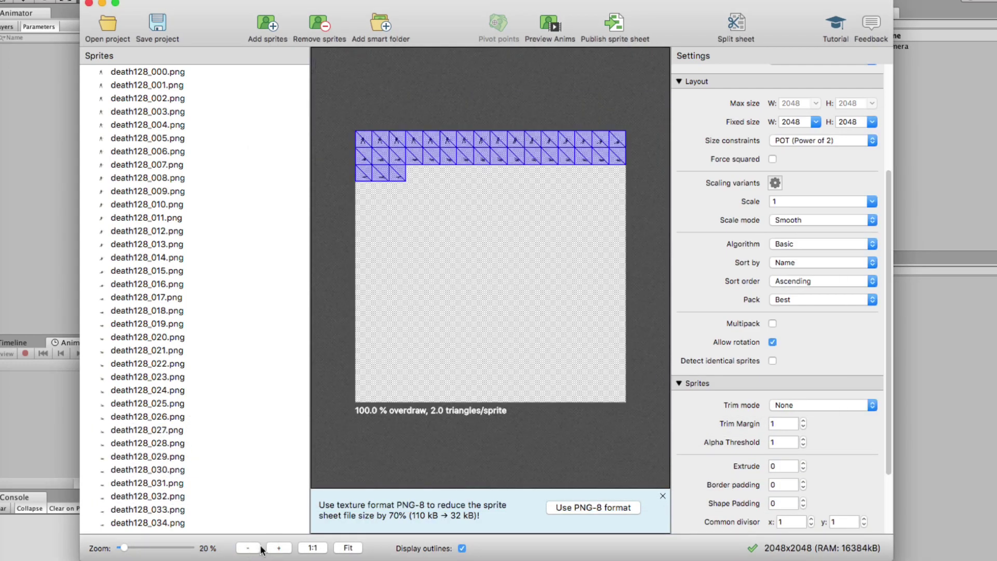
pyautogui.click(277, 549)
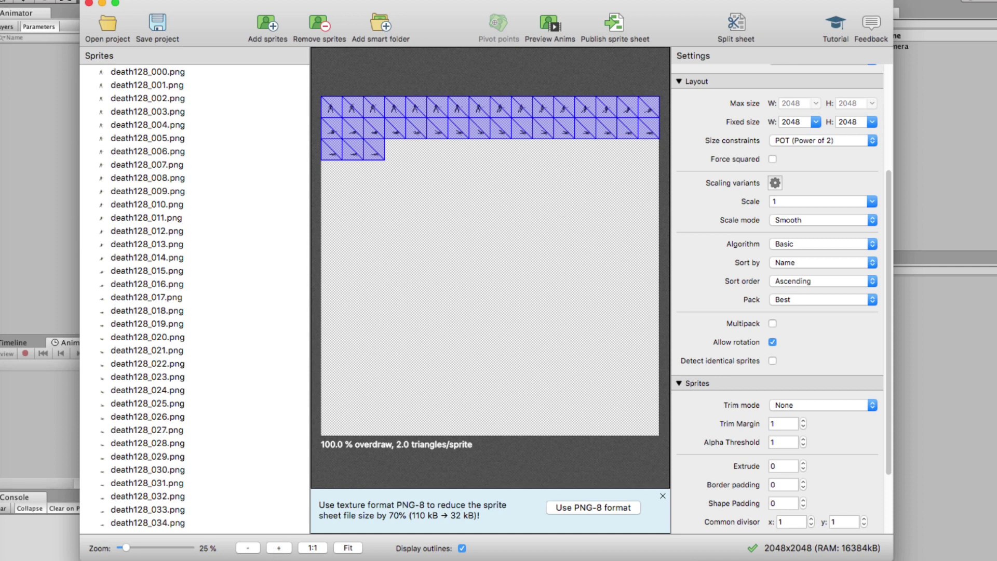
pyautogui.moveTo(176, 560); pyautogui.dragTo(170, 526)
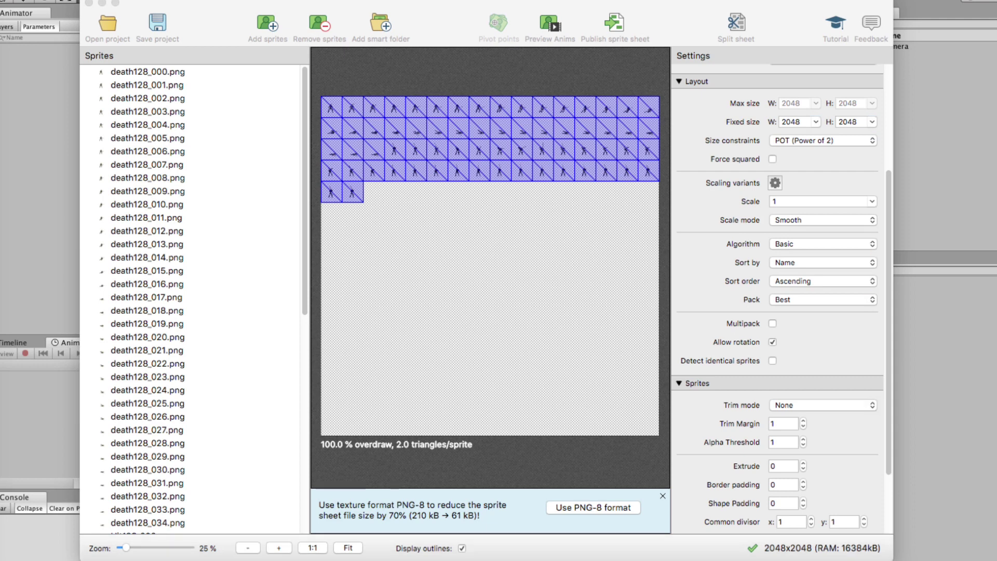
# Step: Add the Jump128 frames and another batch of frames to the sheet
pyautogui.moveTo(185, 515)
pyautogui.mouseDown()
pyautogui.moveTo(166, 522)
pyautogui.moveTo(166, 501)
pyautogui.moveTo(175, 526)
pyautogui.moveTo(175, 507)
pyautogui.mouseUp()
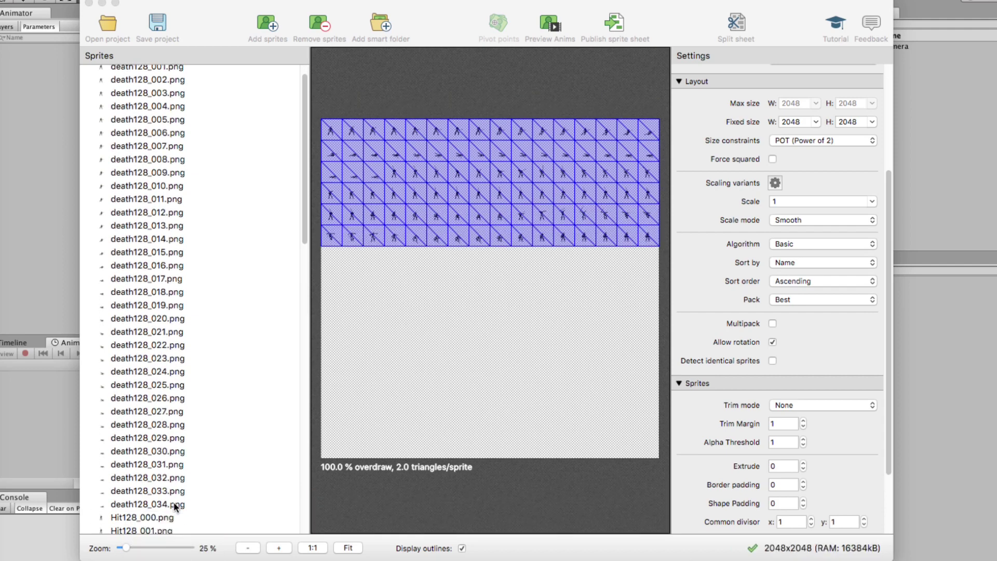
pyautogui.scroll(-10, 188, 490)
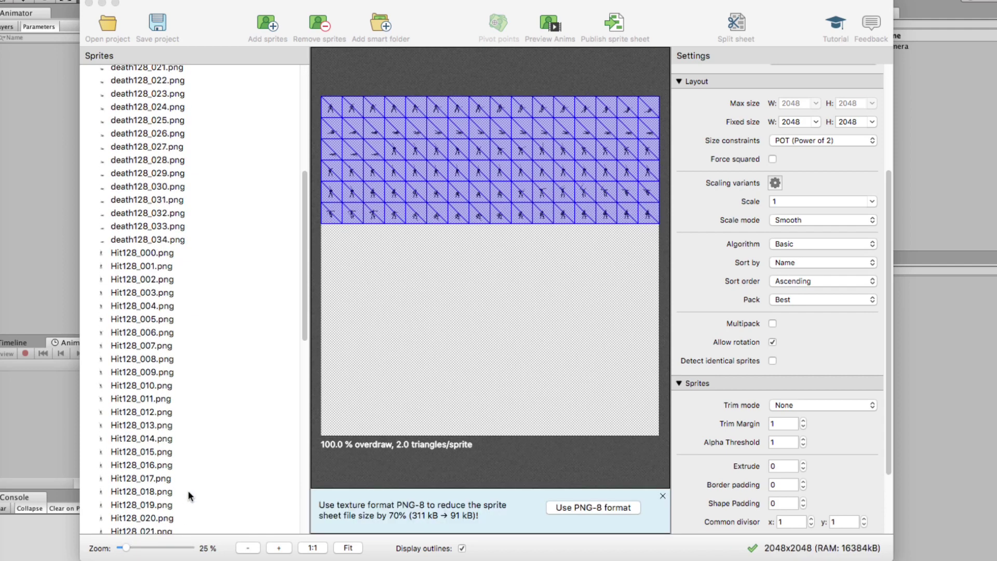
pyautogui.scroll(-5, 188, 492)
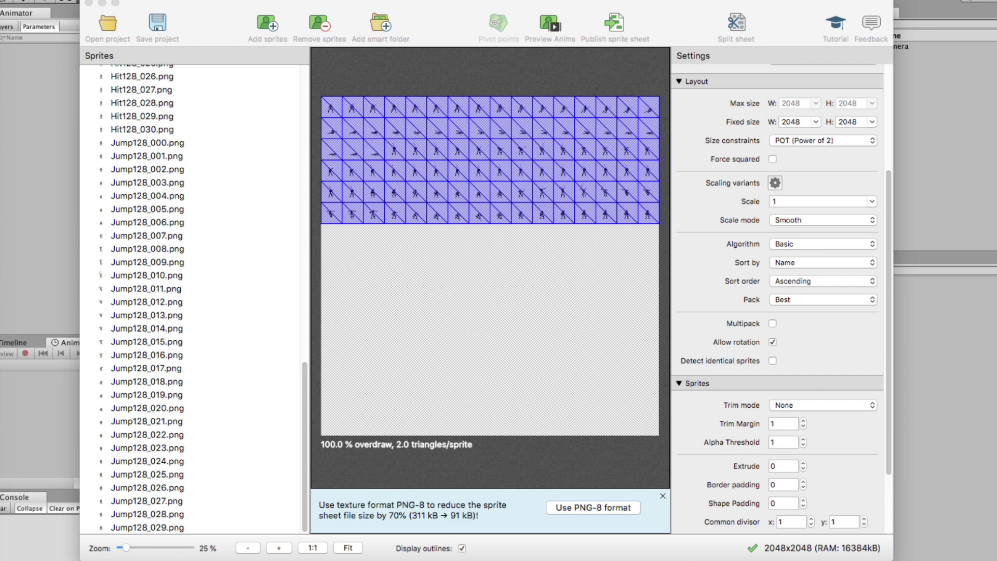
pyautogui.moveTo(513, 434); pyautogui.dragTo(158, 481)
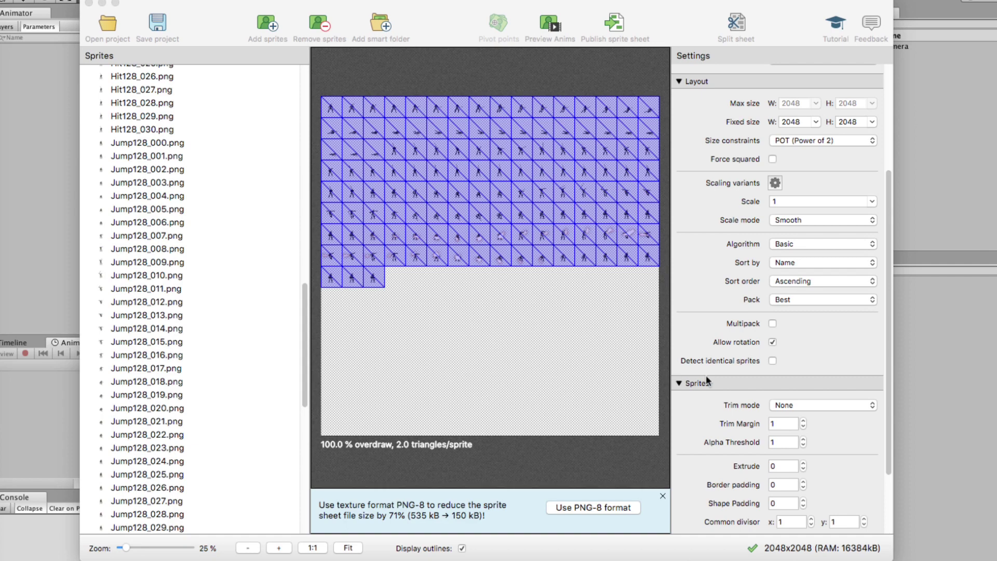
# Step: Set the texture file to save as NewSpriteSheet.png
pyautogui.click(883, 306)
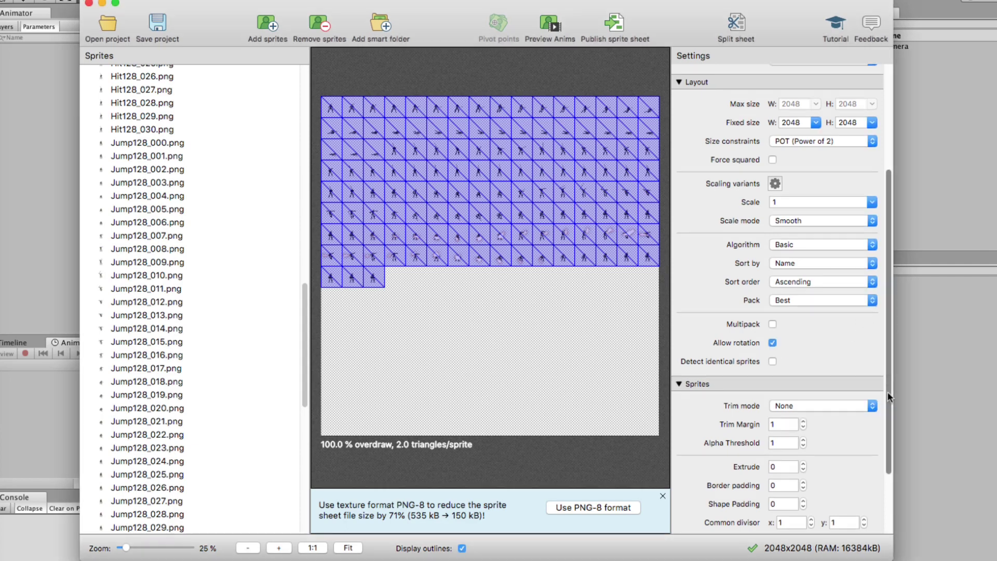
pyautogui.scroll(-4, 887, 416)
pyautogui.scroll(5, 888, 439)
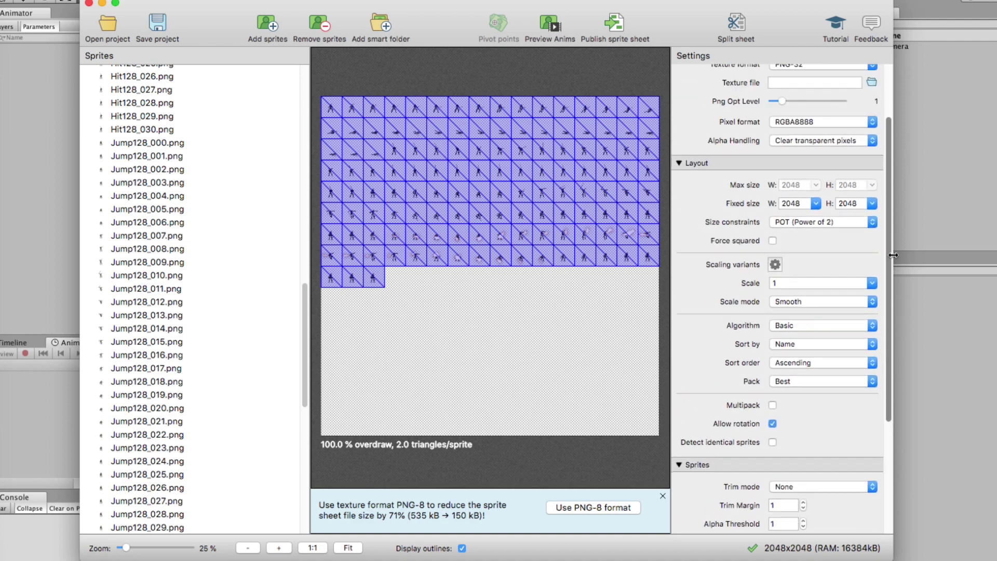
pyautogui.click(873, 159)
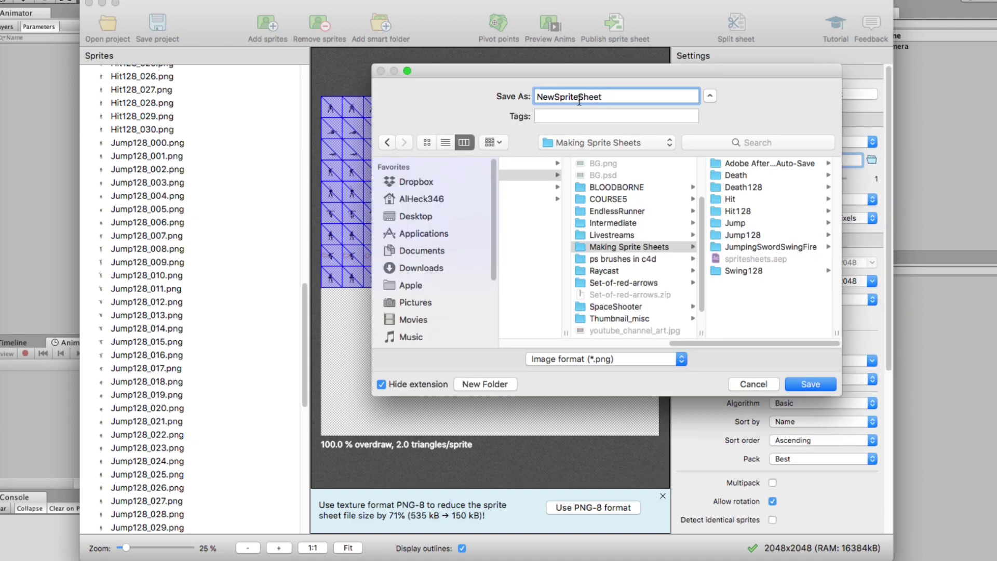
pyautogui.click(800, 384)
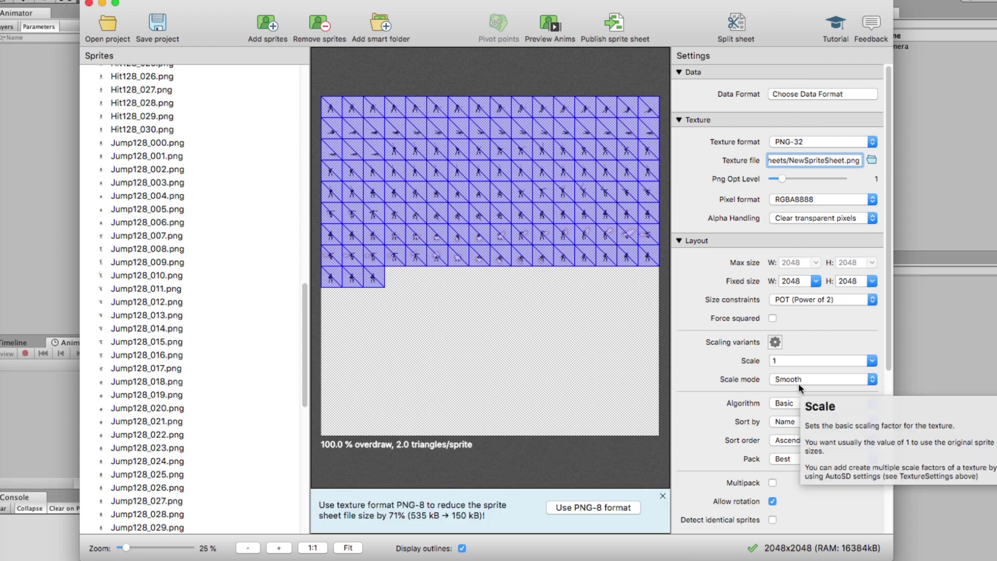
# Step: Publish the 2048×2048 sprite sheet and minimise TexturePacker
pyautogui.click(614, 25)
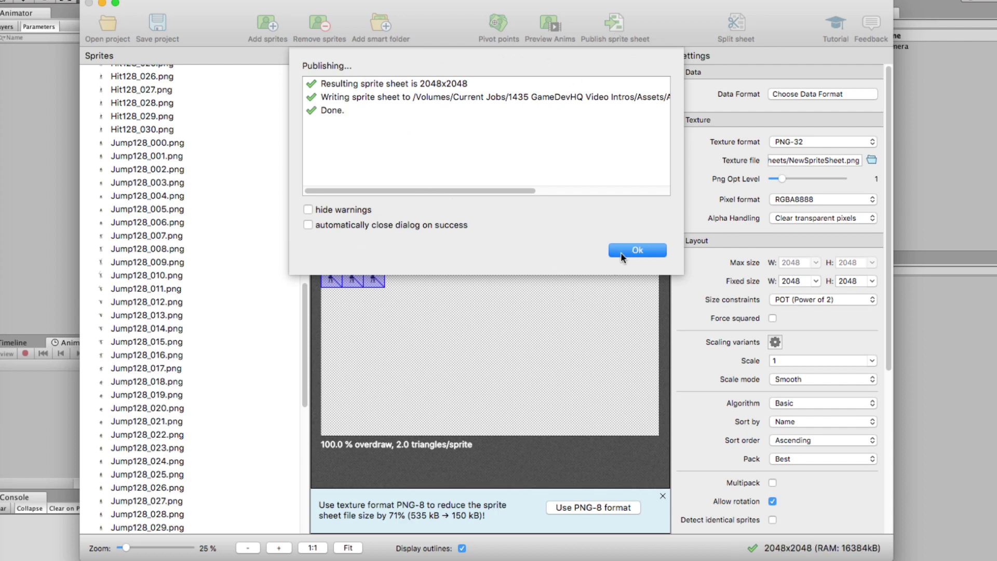
pyautogui.click(622, 251)
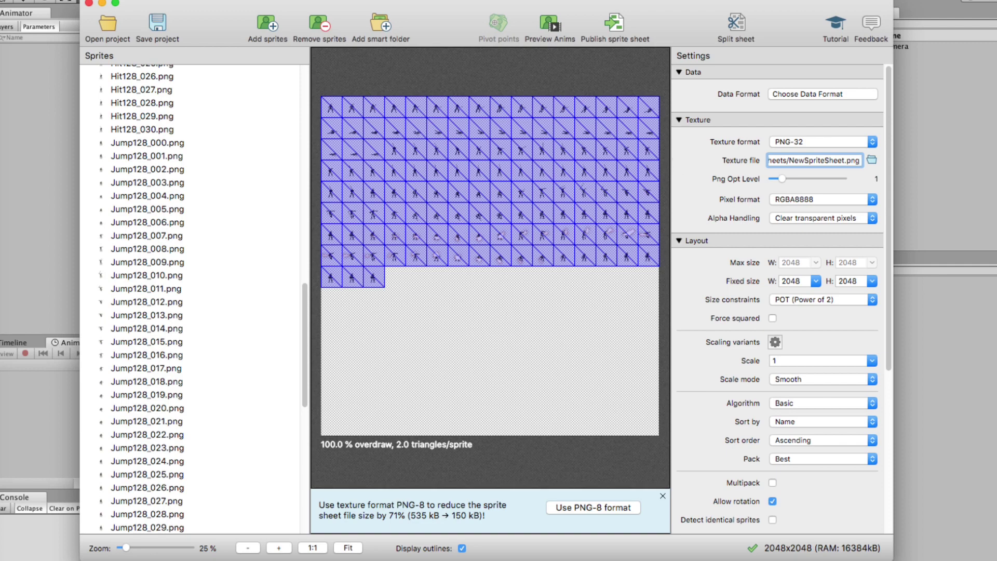
pyautogui.click(103, 4)
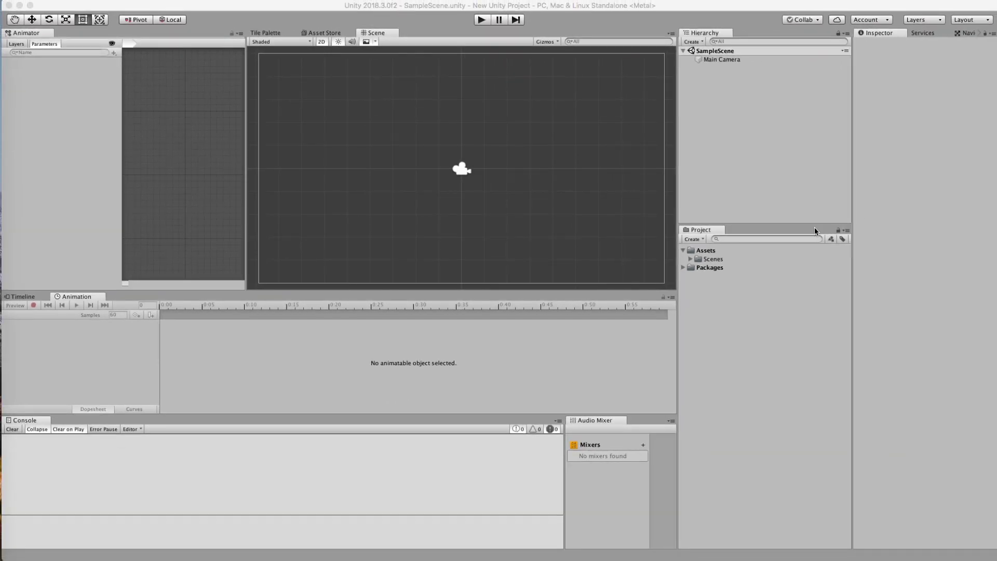
# Step: Import NewSpriteSheet.png into Unity's Assets and view its import settings
pyautogui.moveTo(815, 231); pyautogui.dragTo(745, 289)
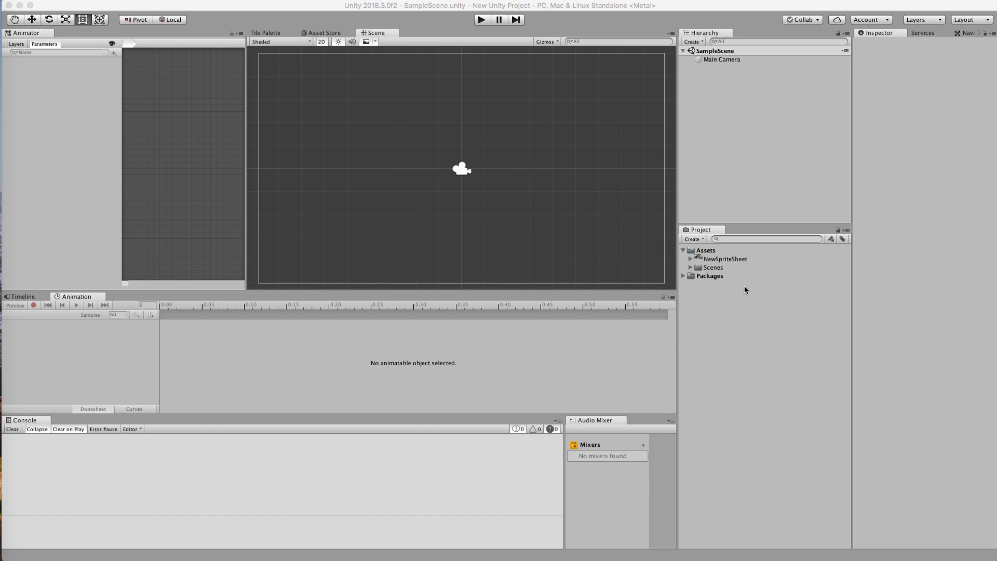
pyautogui.click(727, 260)
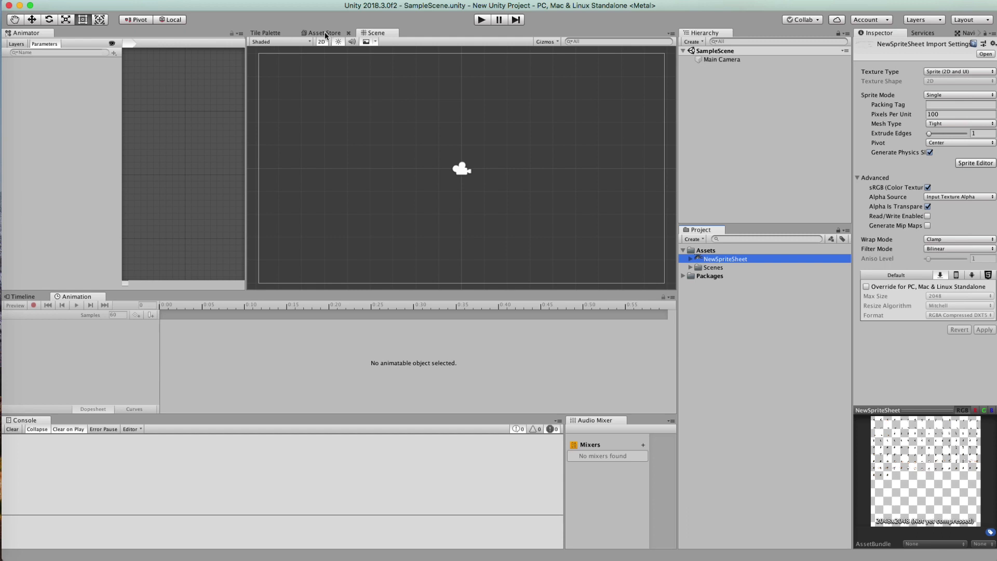
pyautogui.click(371, 34)
pyautogui.scroll(-2, 398, 175)
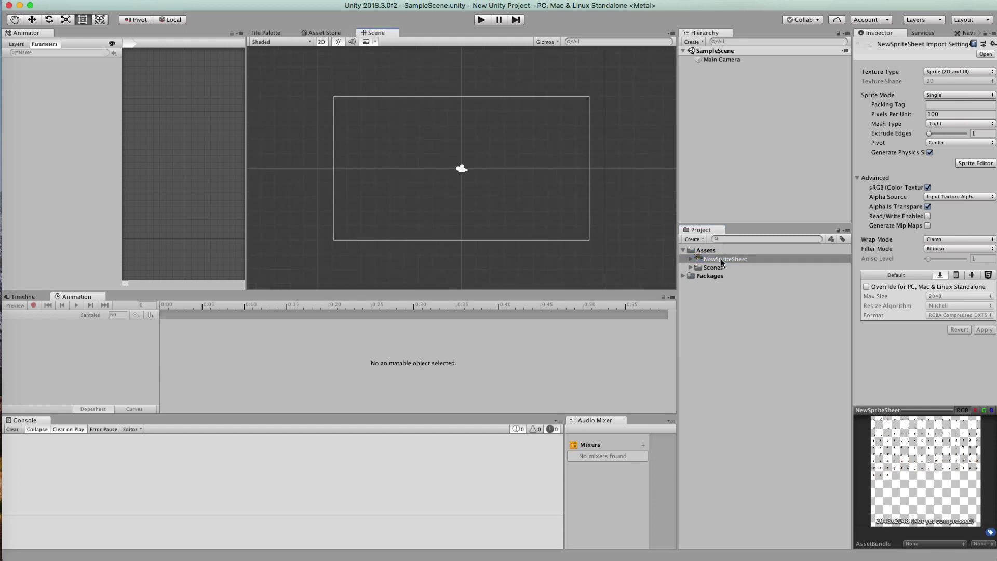
# Step: Expand NewSpriteSheet to inspect its single sprite, then reselect the sheet
pyautogui.click(692, 259)
pyautogui.click(722, 268)
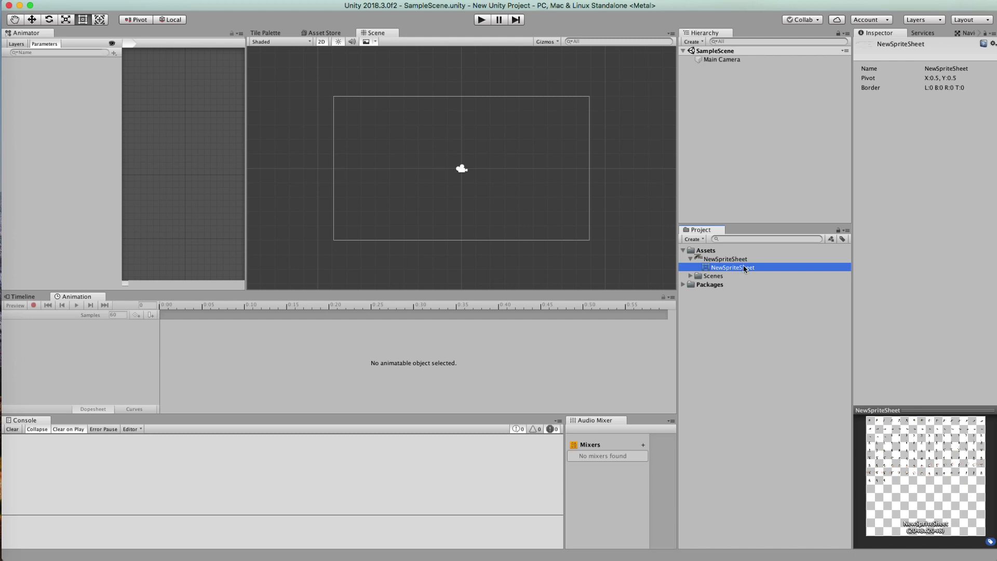
pyautogui.click(742, 259)
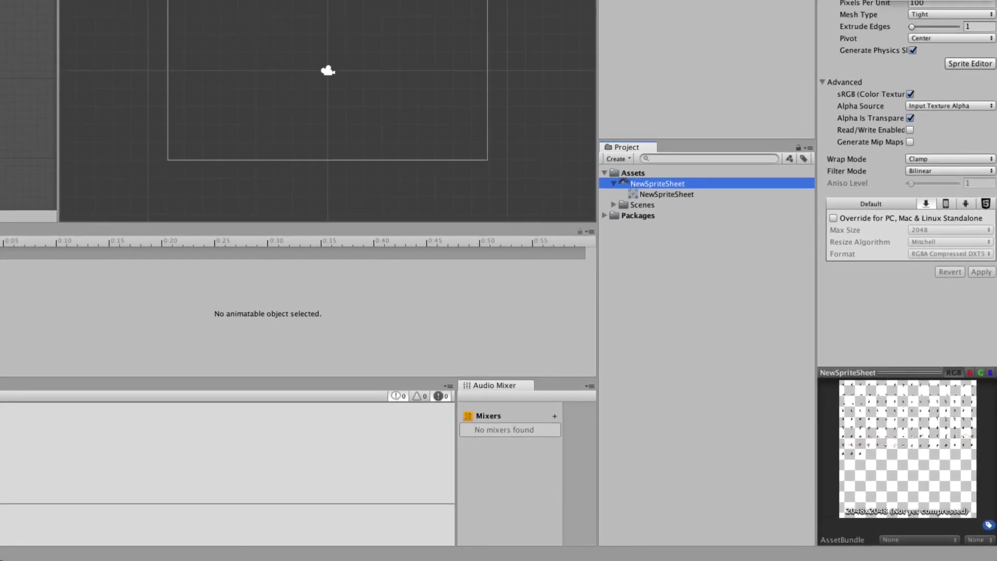
# Step: Switch NewSpriteSheet's Sprite Mode to Multiple, apply it, and open the Sprite Editor
pyautogui.click(929, 0)
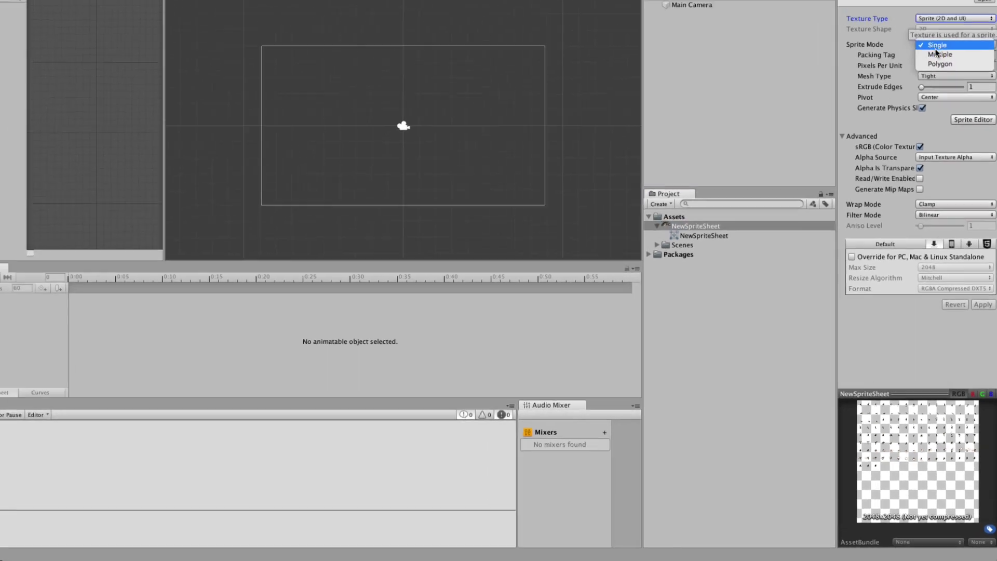
pyautogui.click(936, 54)
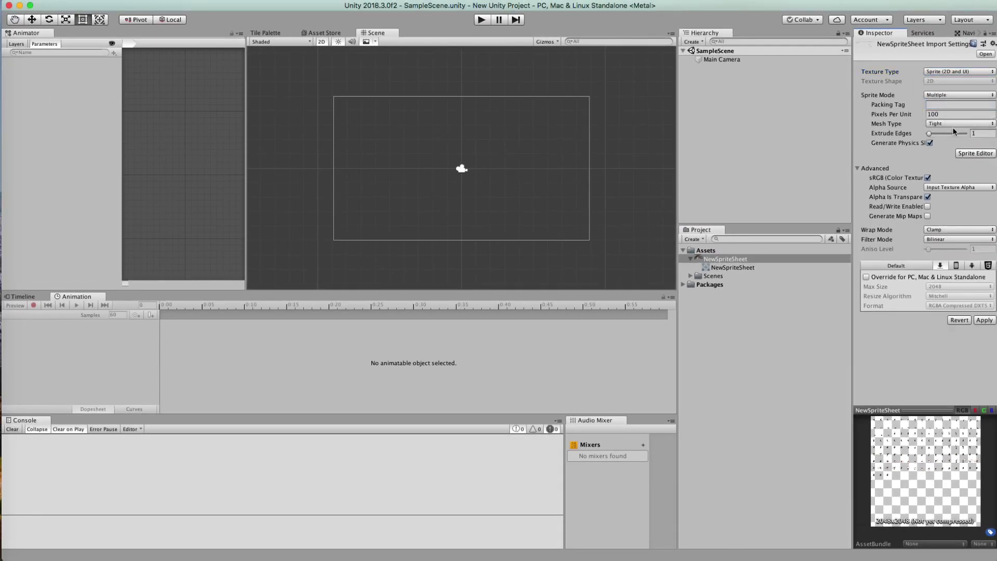
pyautogui.click(965, 153)
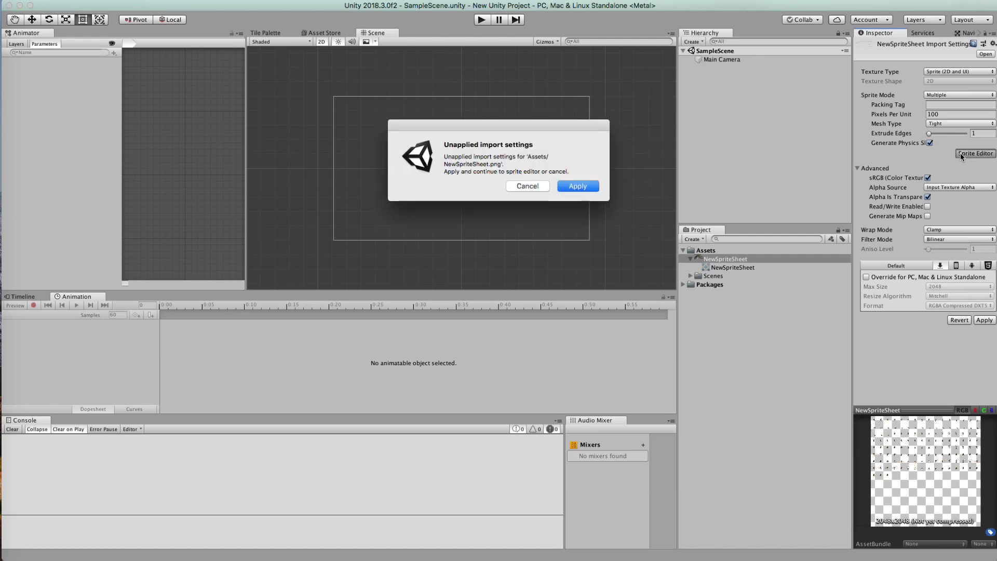
pyautogui.click(577, 186)
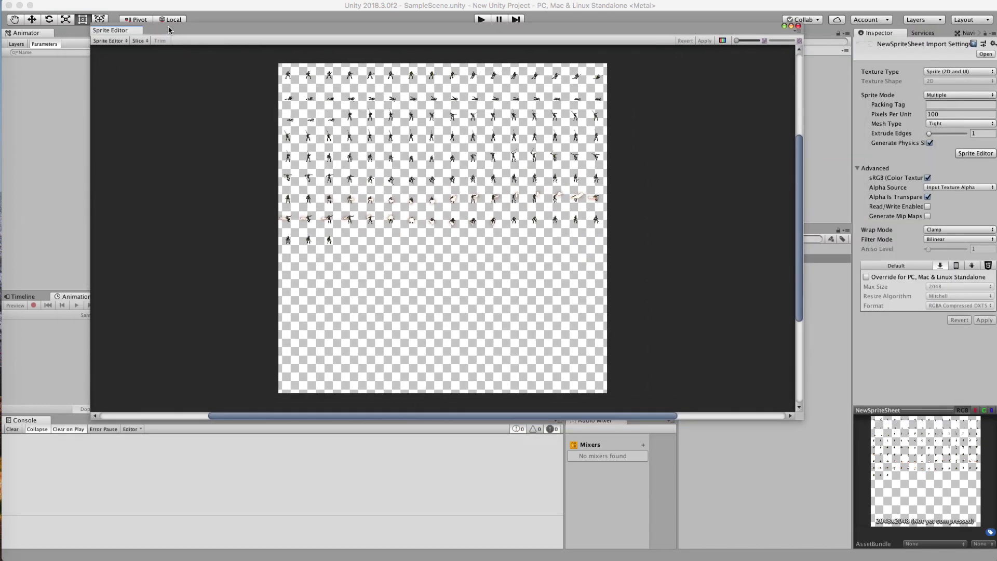
# Step: Slice the knight sheet by cell count into a 16 by 16 grid
pyautogui.click(137, 40)
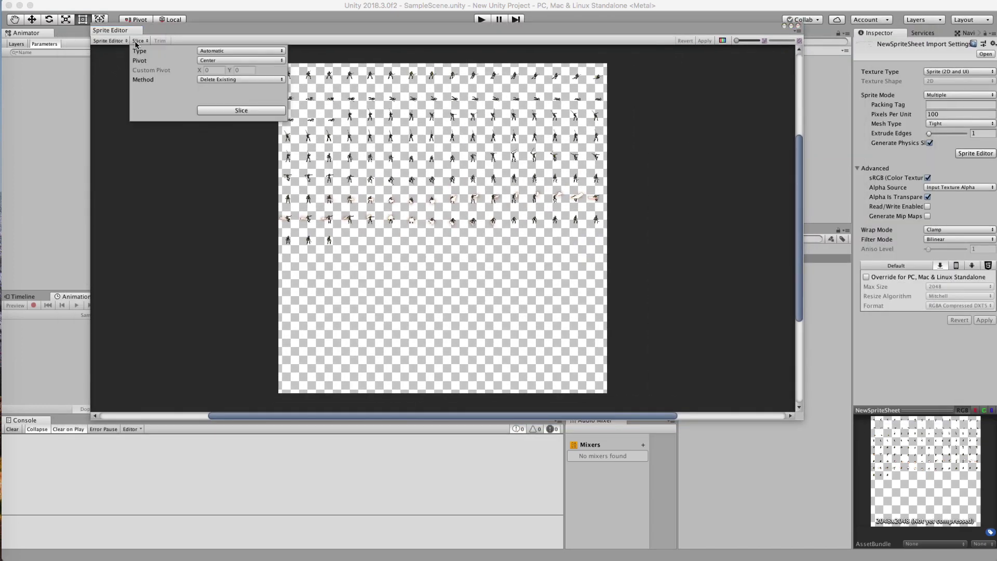
pyautogui.click(230, 51)
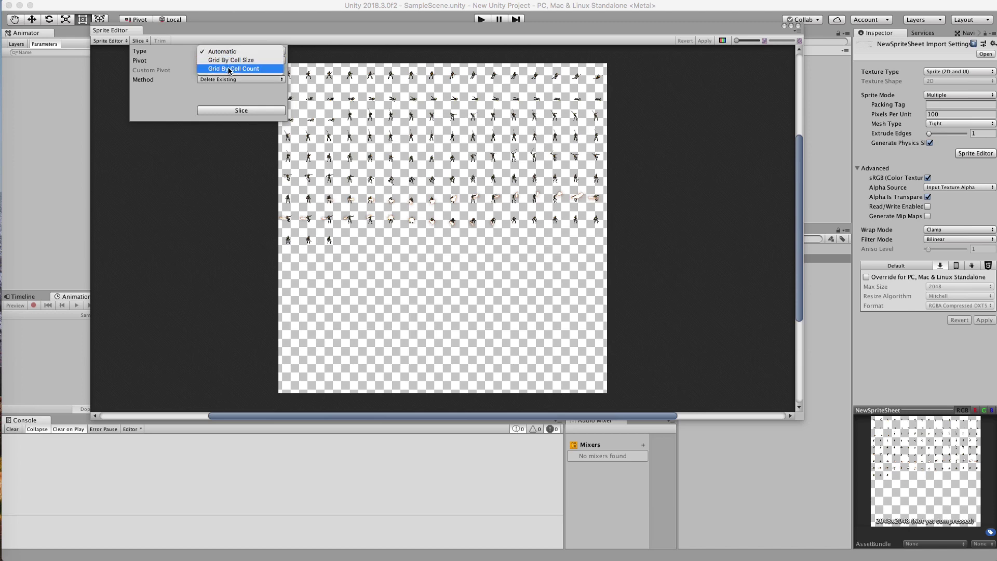
pyautogui.click(229, 68)
pyautogui.click(219, 61)
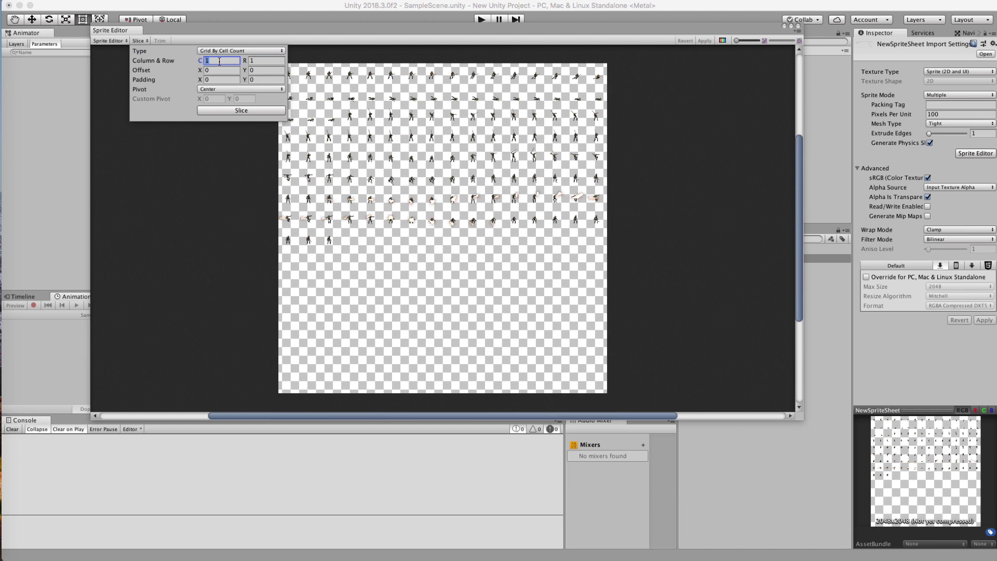
pyautogui.press('Tab')
pyautogui.write('16')
pyautogui.click(226, 111)
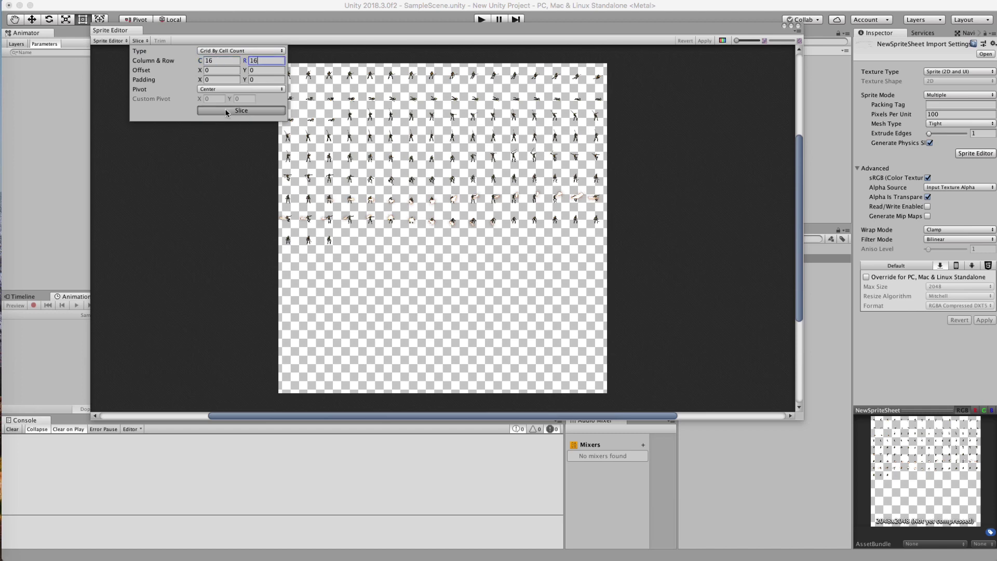
pyautogui.click(310, 89)
# Step: Inspect sliced sprites such as the first and NewSpriteSheet_130, then apply the slicing
pyautogui.click(311, 73)
pyautogui.click(289, 75)
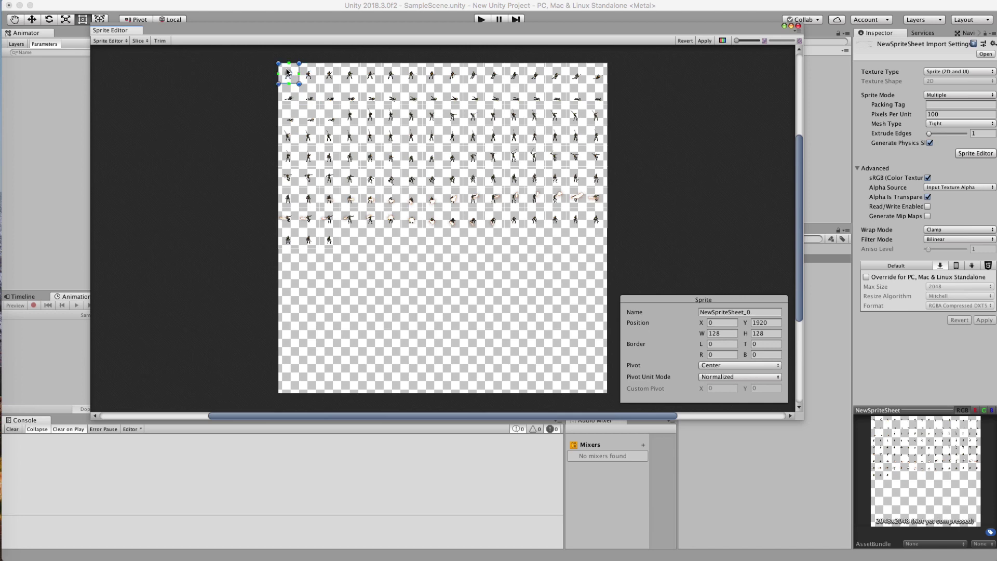
pyautogui.click(246, 118)
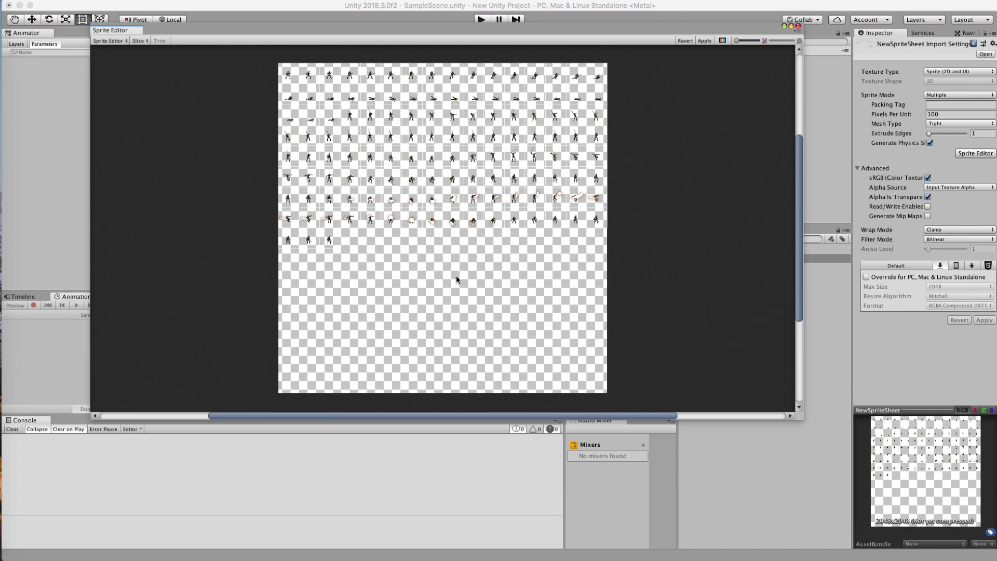
pyautogui.click(333, 242)
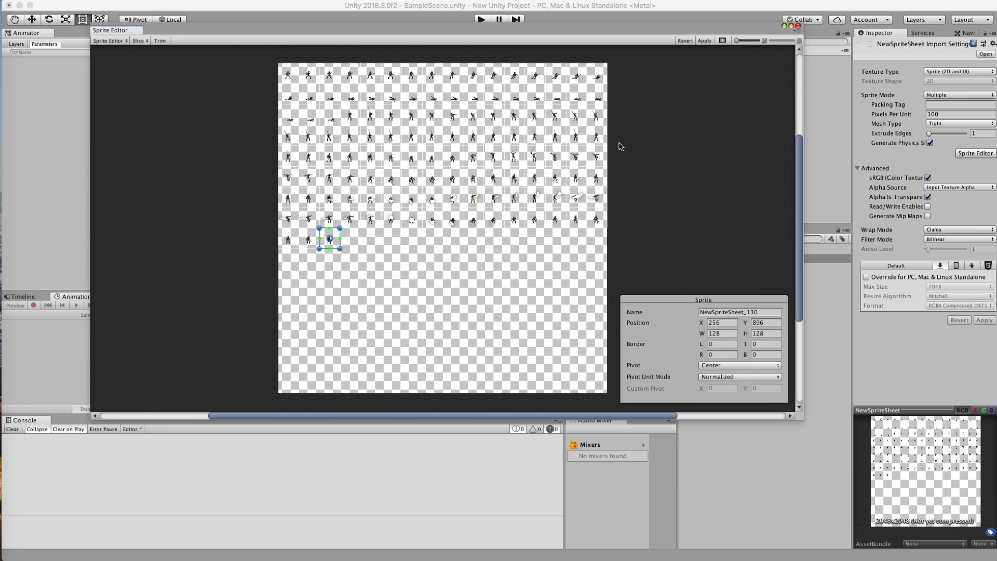
pyautogui.click(641, 178)
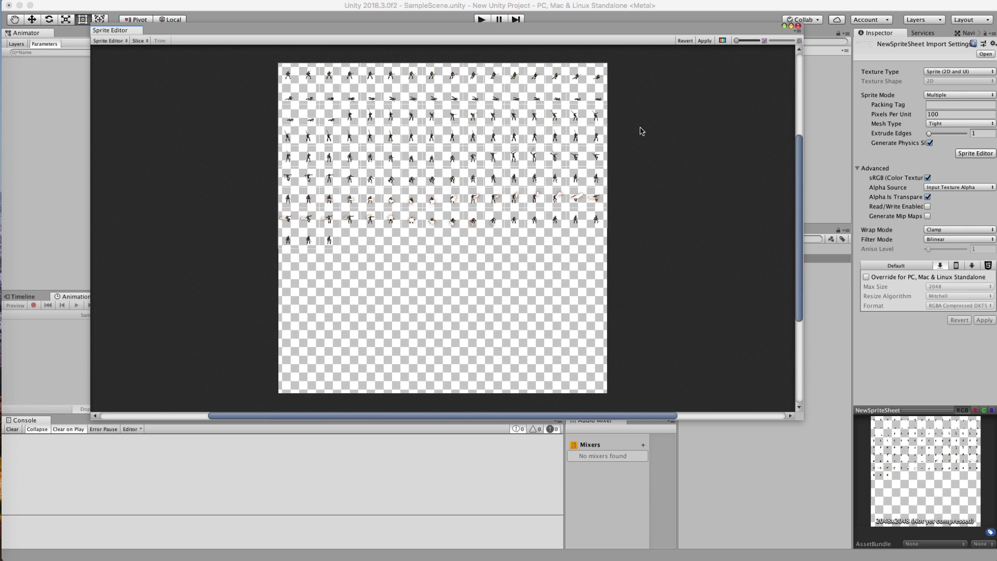
pyautogui.click(704, 41)
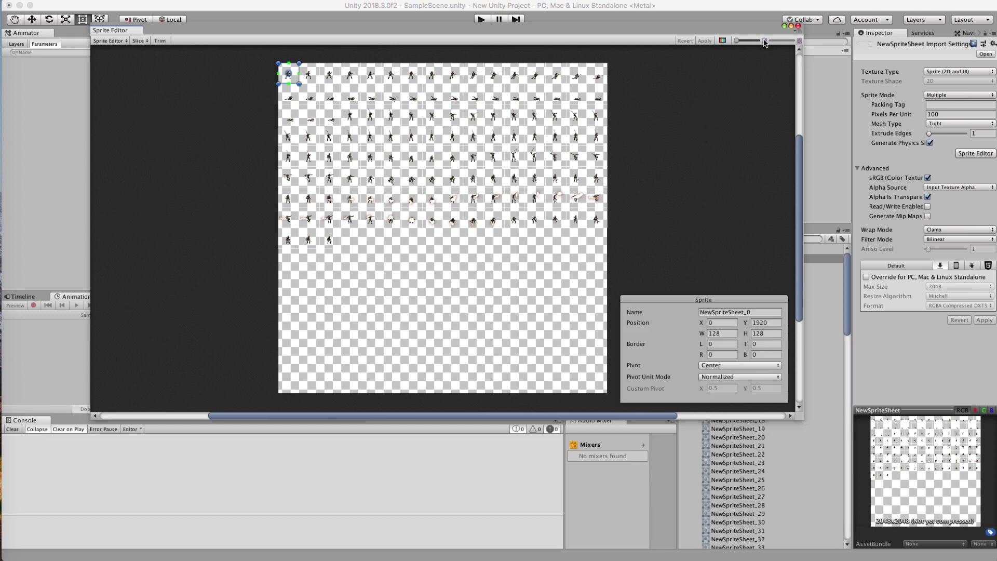
# Step: Close the Sprite Editor, browse the sliced sprites and select NewSpriteSheet_0
pyautogui.click(799, 27)
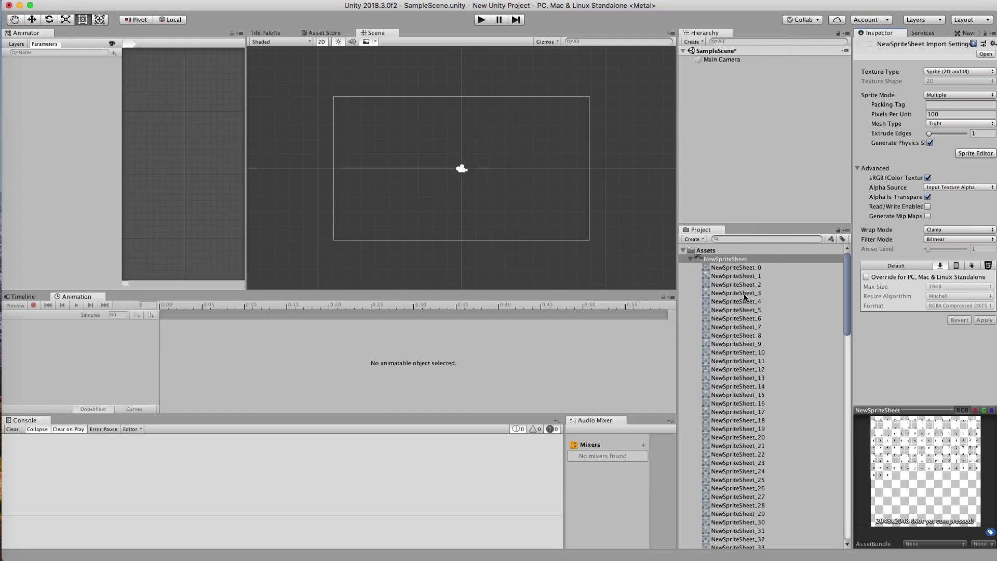
pyautogui.scroll(-5, 744, 297)
pyautogui.scroll(-10, 748, 299)
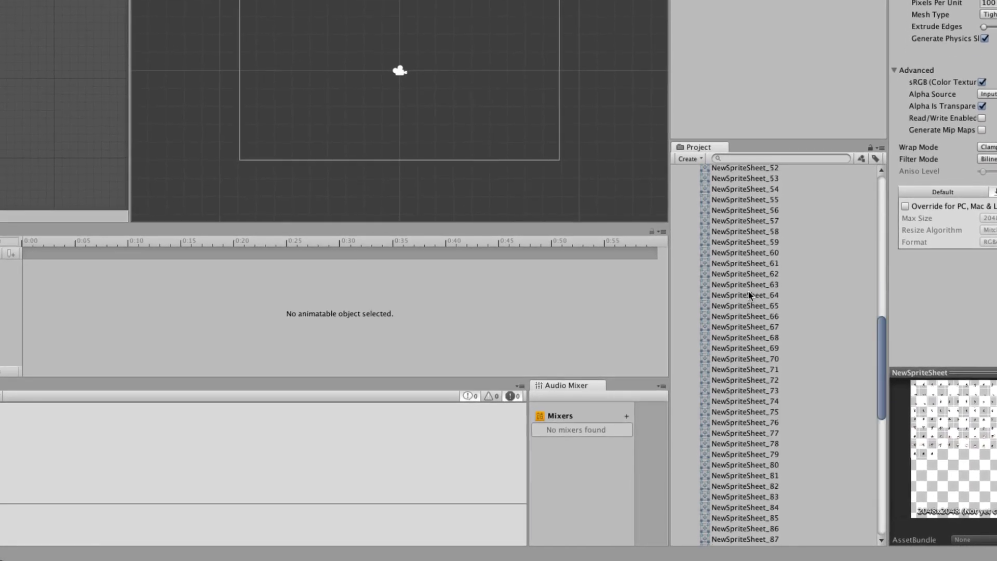
pyautogui.scroll(10, 750, 294)
pyautogui.scroll(15, 749, 295)
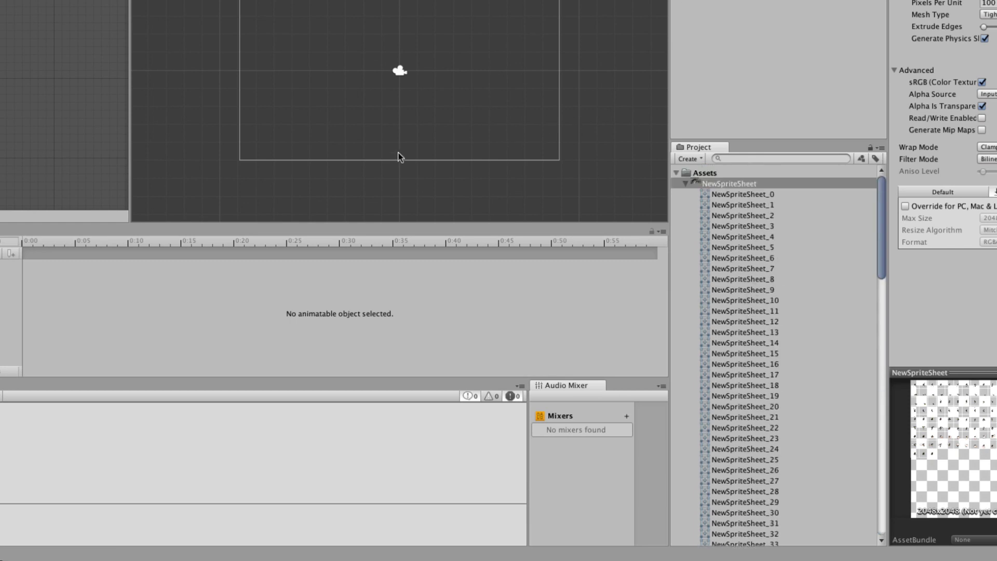
pyautogui.click(740, 195)
# Step: Drag NewSpriteSheet_0 into the scene and zoom in on the knight sprite
pyautogui.moveTo(748, 121); pyautogui.dragTo(746, 77)
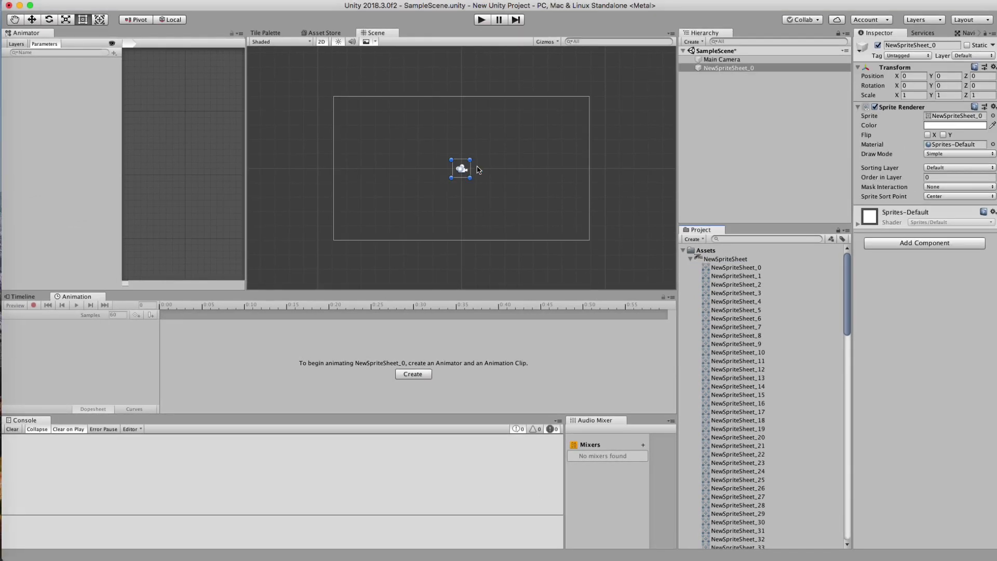
pyautogui.scroll(2, 551, 173)
pyautogui.keyDown('alt'); pyautogui.moveTo(551, 174); pyautogui.dragTo(703, 83, button='right'); pyautogui.keyUp('alt')
# Step: Rename the new sprite object to Character
pyautogui.click(714, 69)
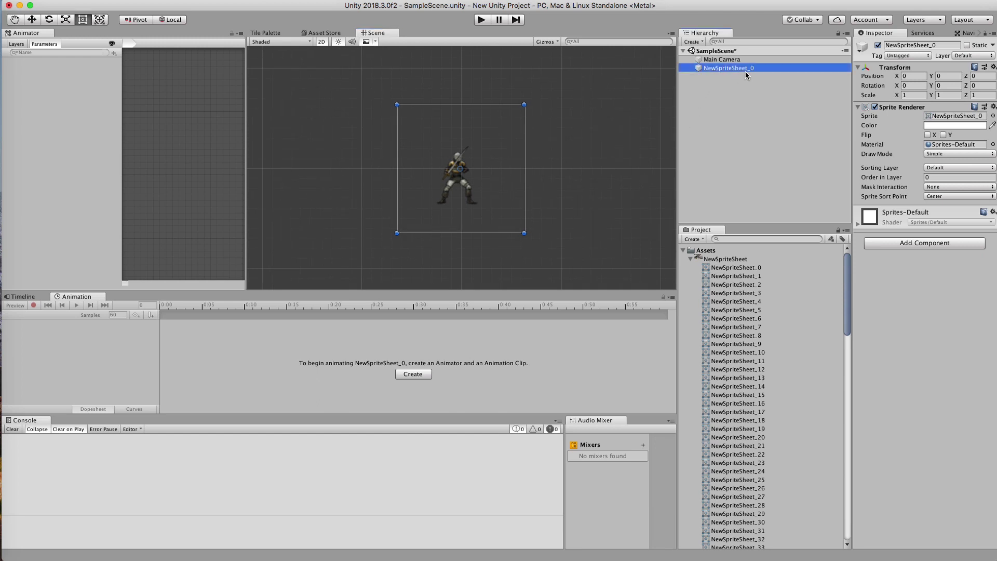
pyautogui.press('Return')
pyautogui.write('Chara')
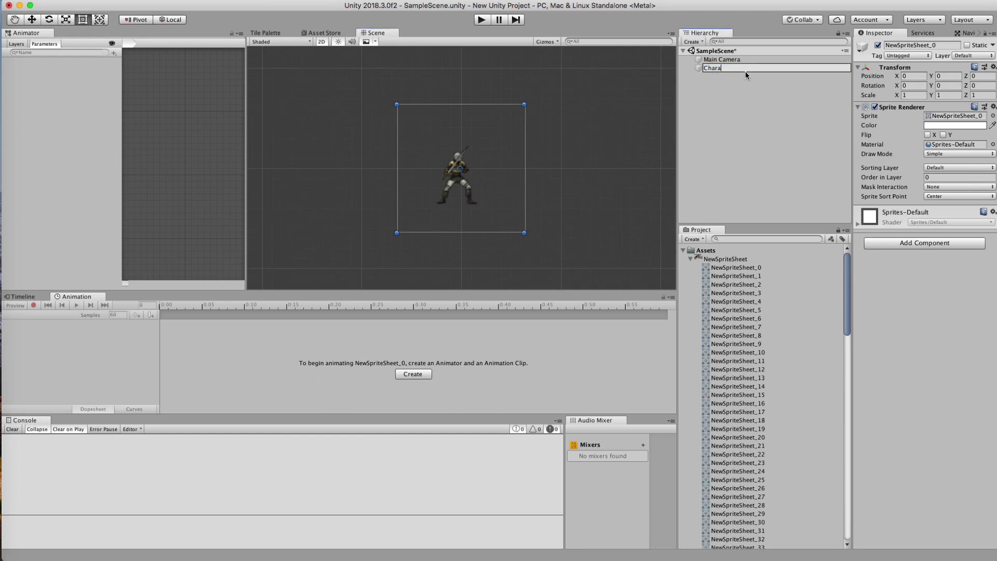
pyautogui.write('cter')
pyautogui.press('Return')
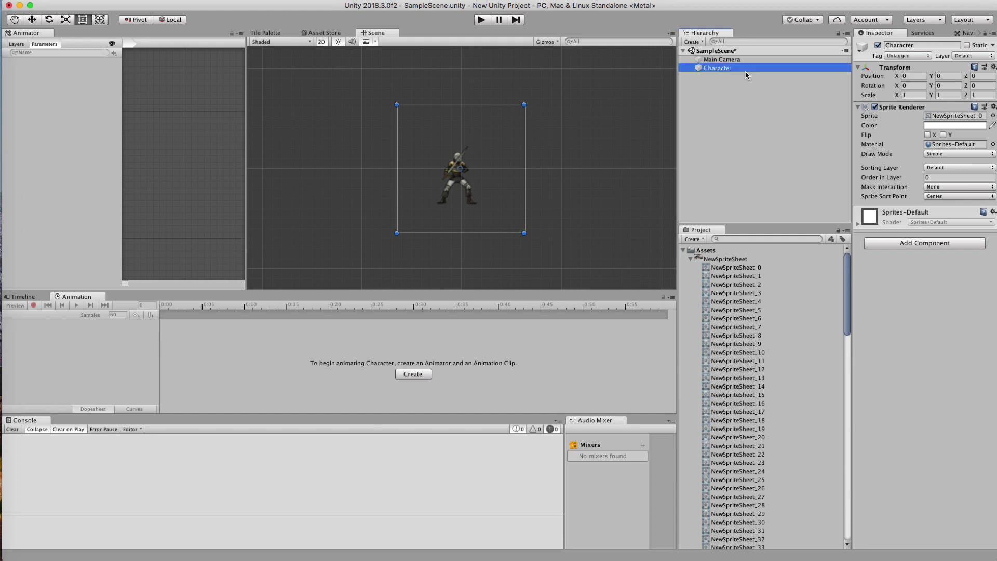
# Step: Add a Character Controller to Character, shrinking its radius and setting height to 0.73
pyautogui.click(889, 245)
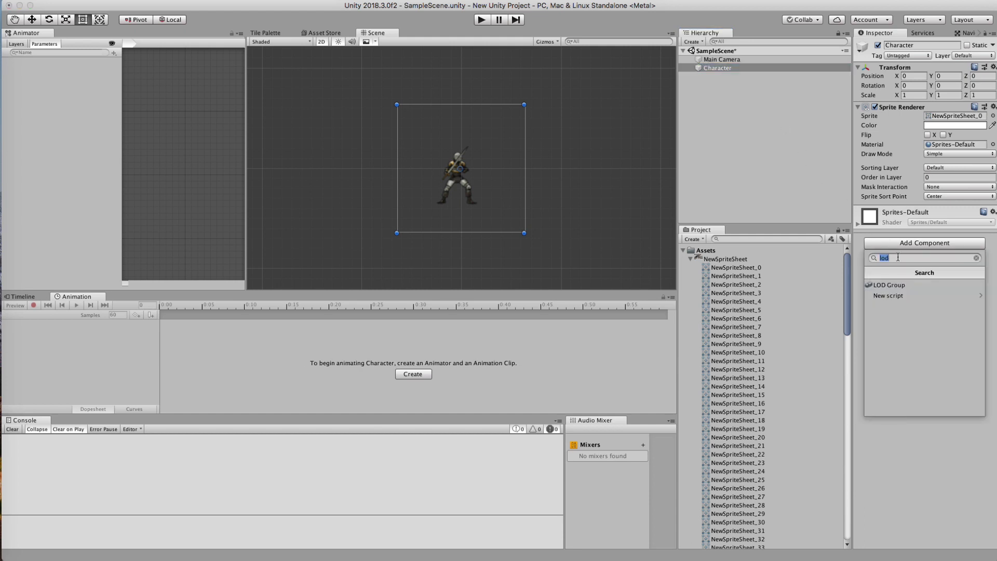
pyautogui.click(770, 147)
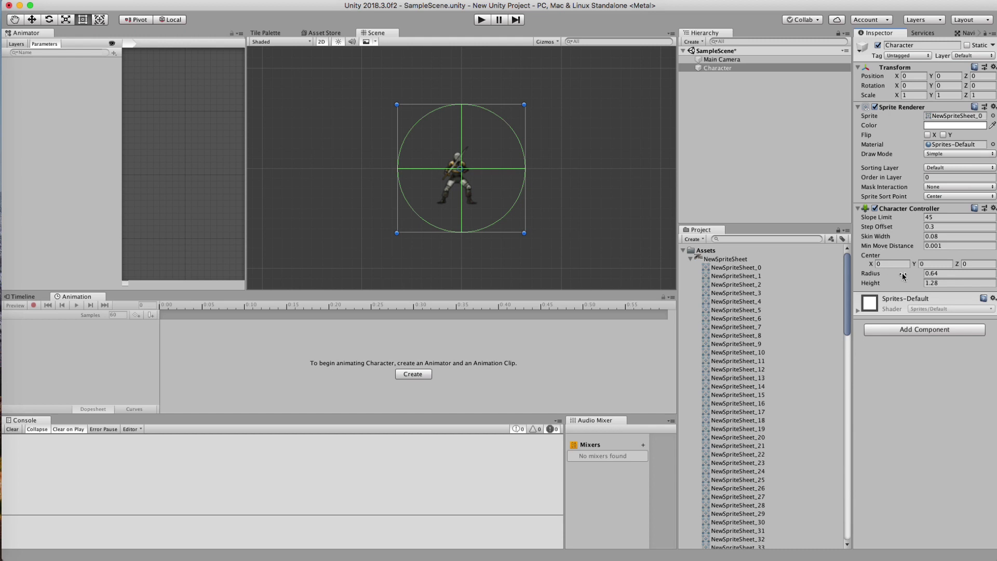
pyautogui.moveTo(876, 274); pyautogui.dragTo(868, 276)
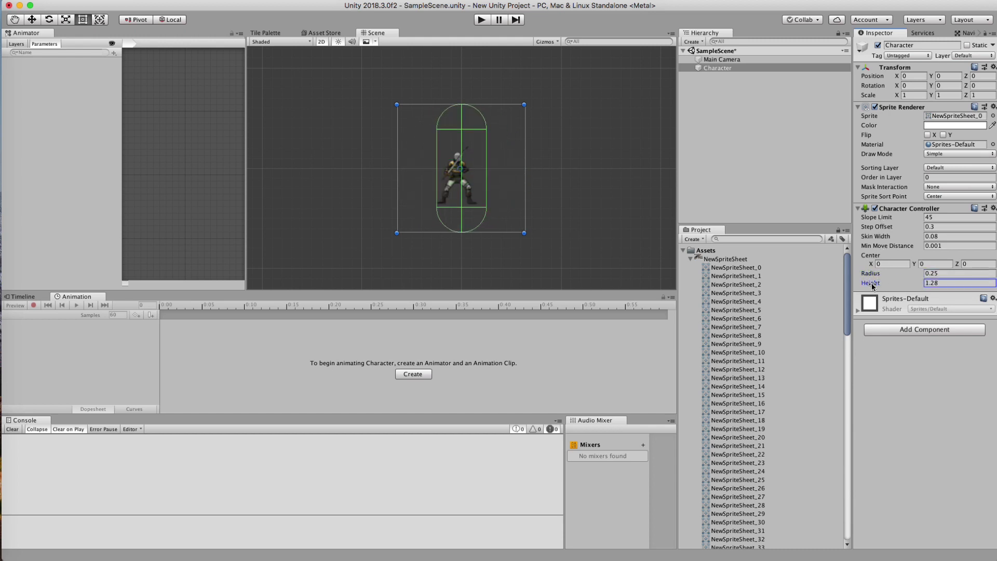
pyautogui.moveTo(874, 285); pyautogui.dragTo(861, 288)
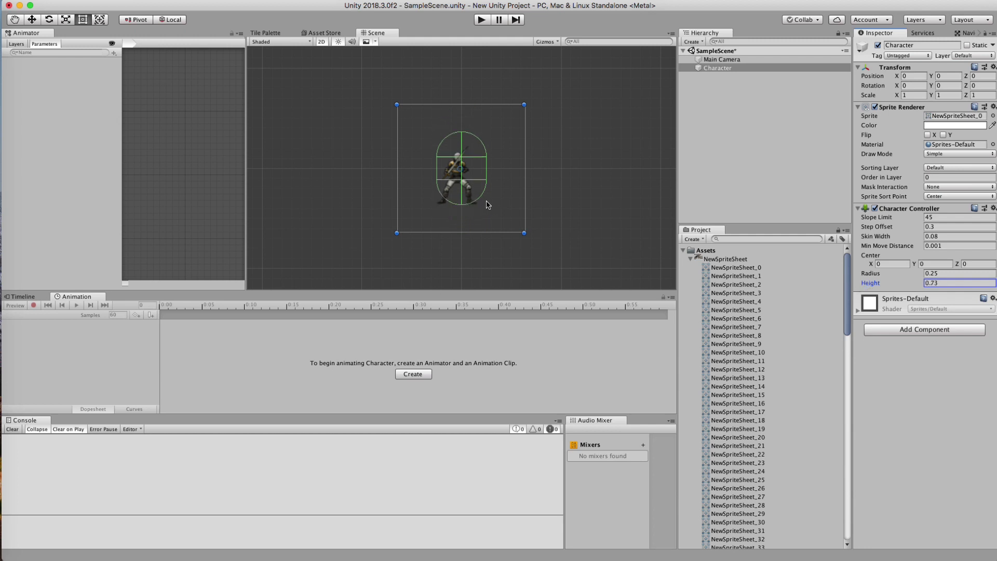
# Step: Check the collider fit around the knight, reselect Character and collapse the sprite list
pyautogui.click(739, 137)
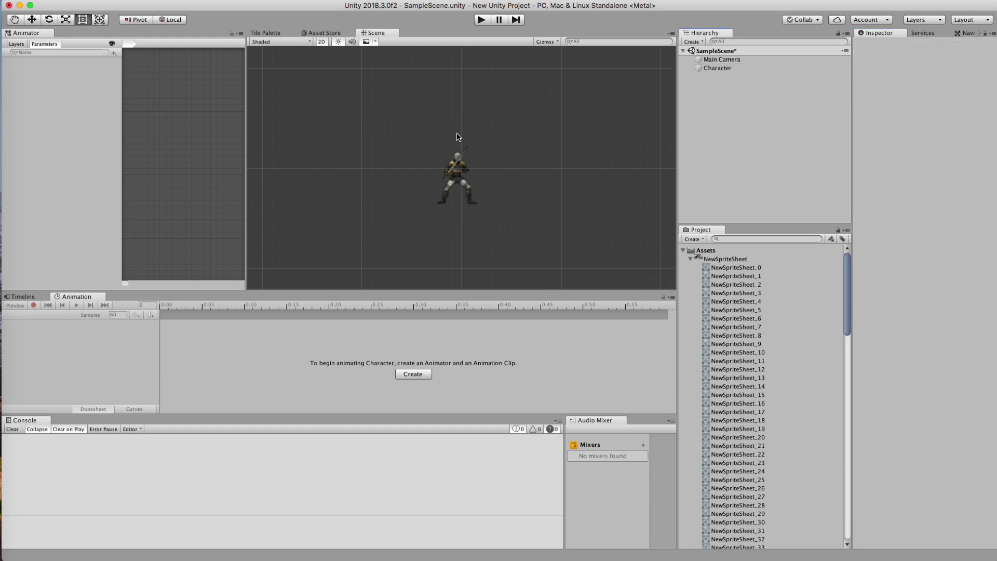
pyautogui.click(459, 171)
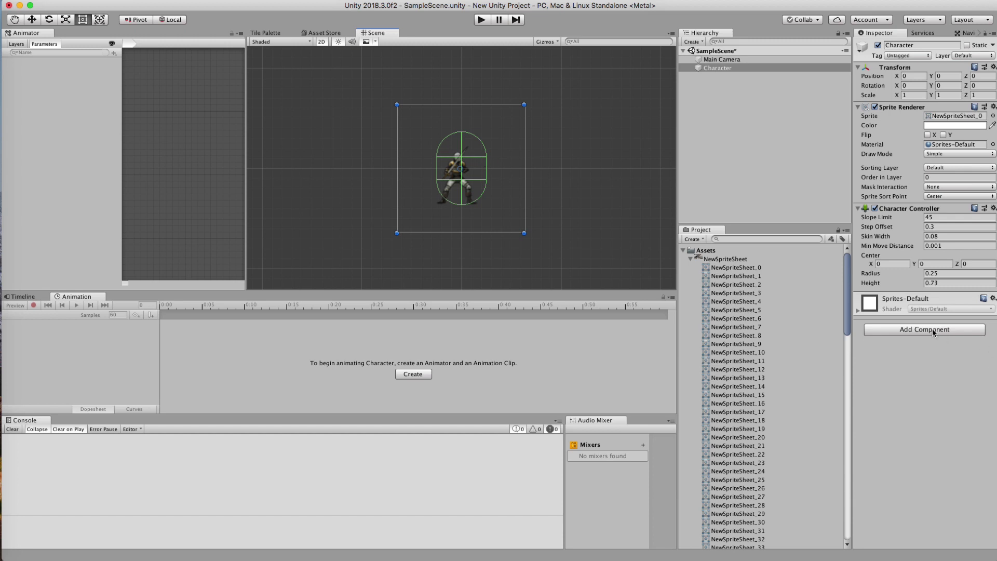
pyautogui.click(743, 185)
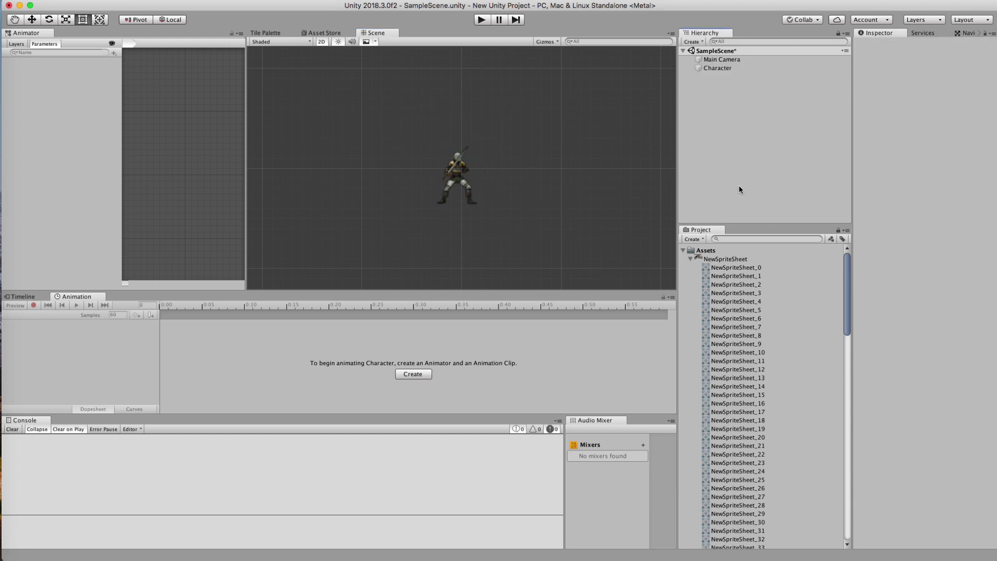
pyautogui.click(719, 68)
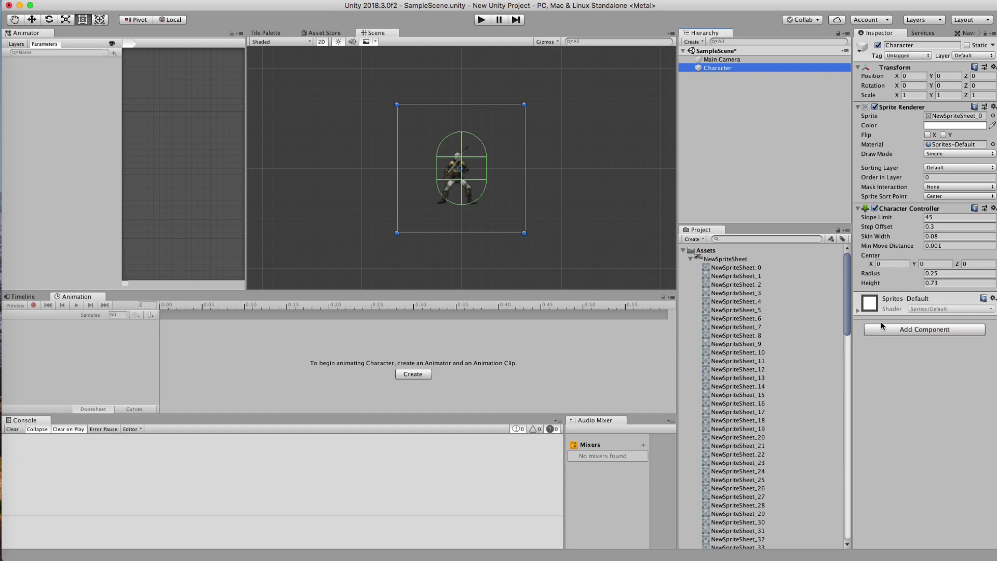
pyautogui.click(689, 258)
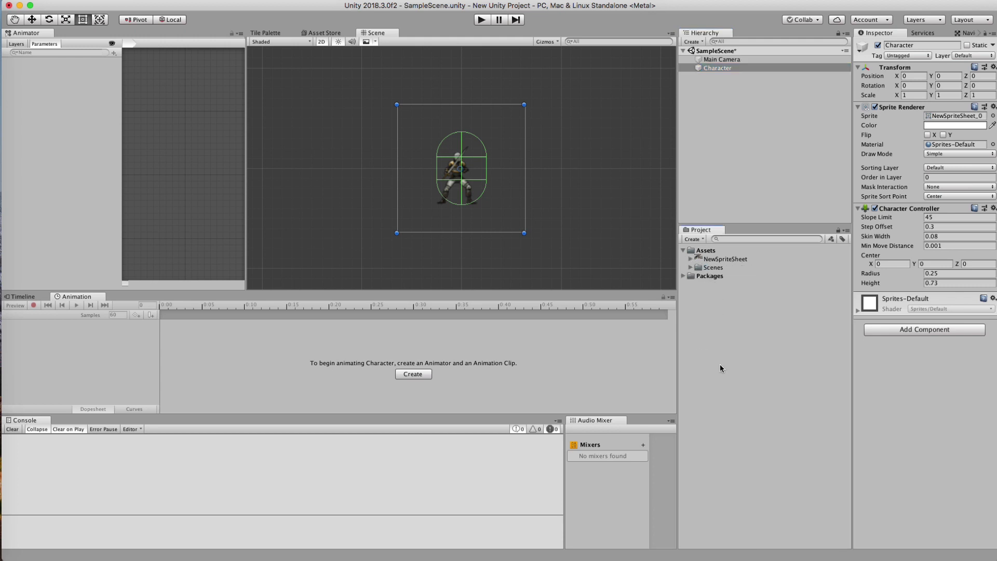
# Step: Create a new animation clip named Character_animaiton
pyautogui.click(695, 239)
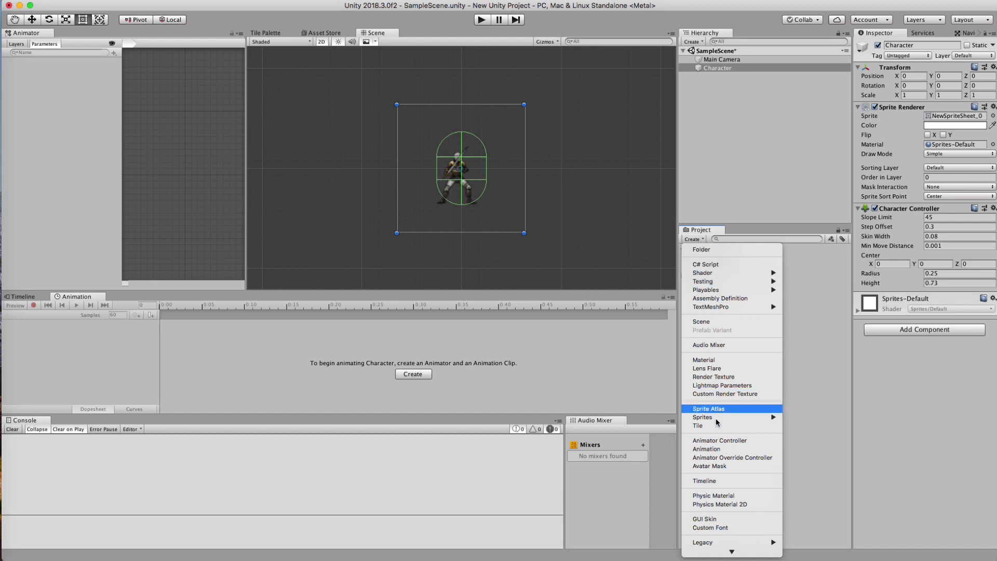
pyautogui.click(723, 441)
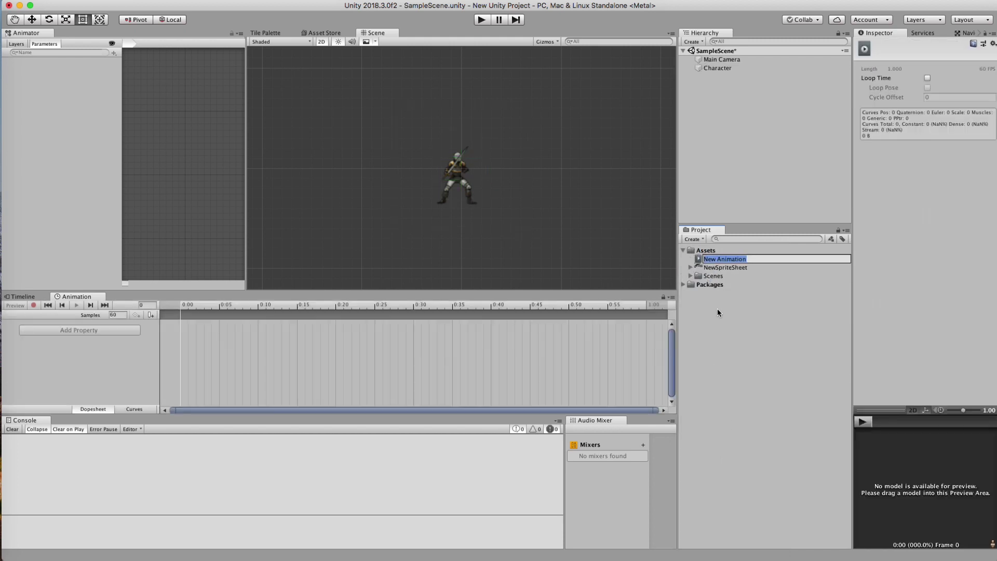
pyautogui.write('Character_animaiton')
pyautogui.press('Return')
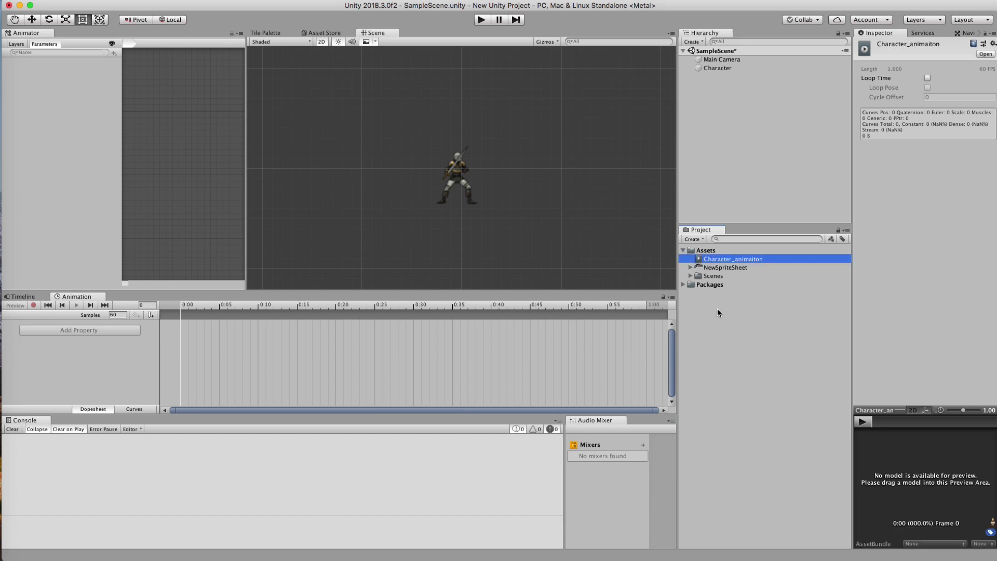
# Step: Attach Character_animaiton to Character and open the new Character animator controller
pyautogui.click(715, 268)
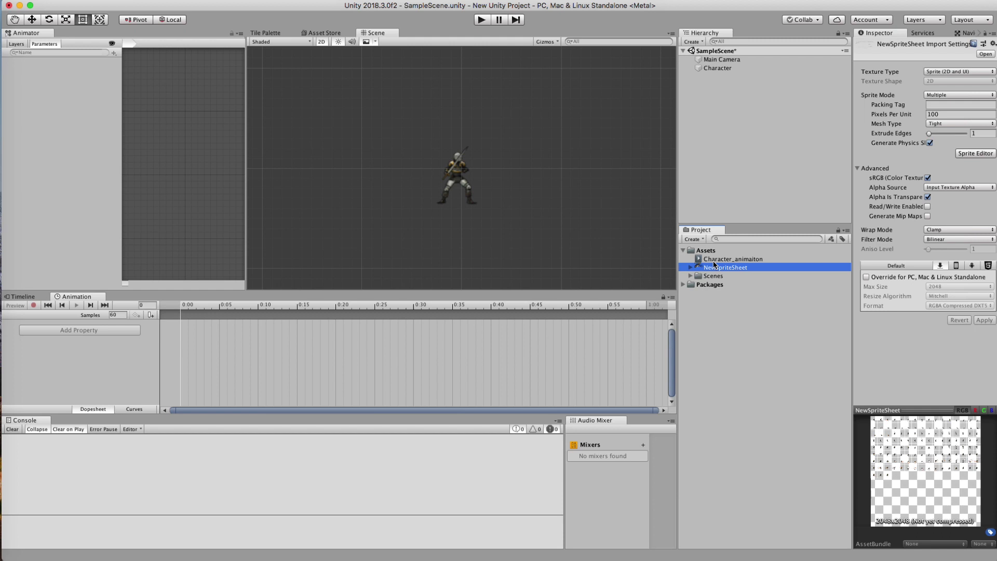
pyautogui.click(717, 68)
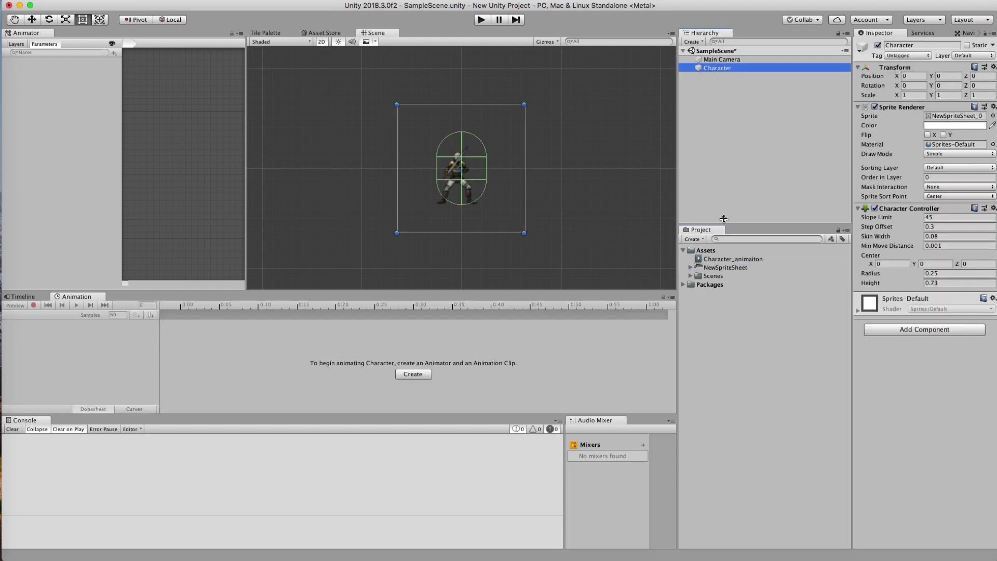
pyautogui.moveTo(713, 261); pyautogui.dragTo(910, 411)
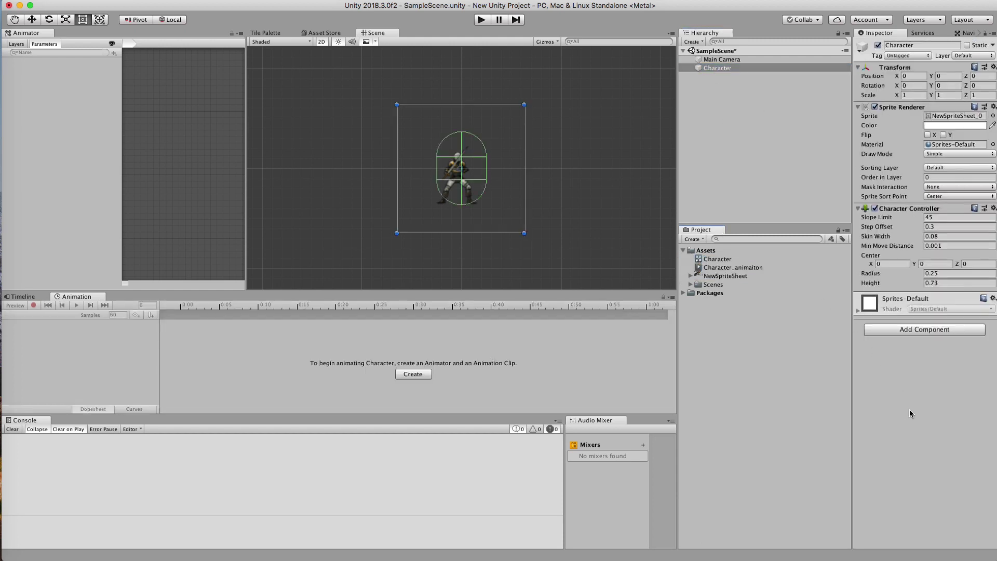
pyautogui.click(724, 260)
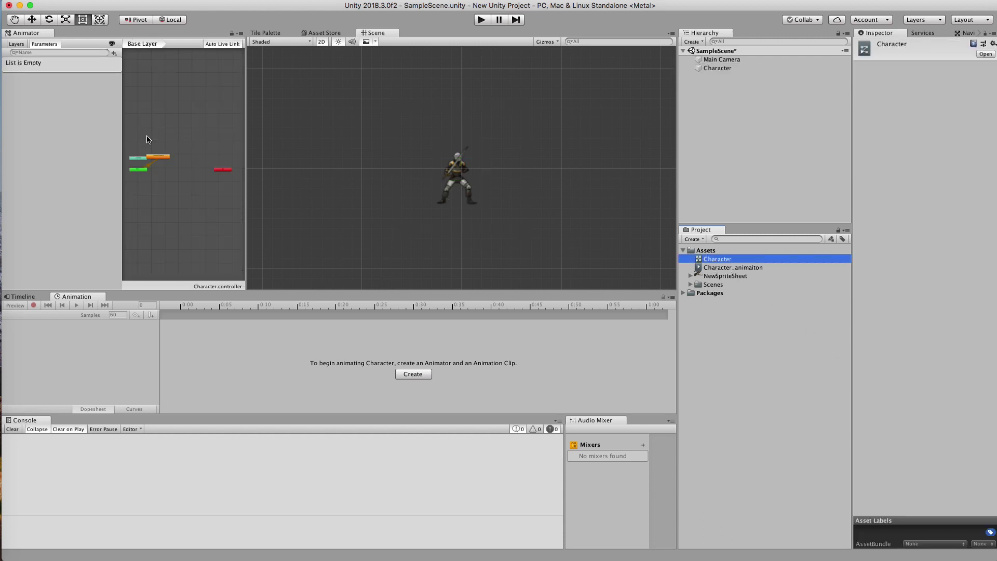
# Step: Arrange the Animator graph, repositioning the Character_animaiton state with Character selected
pyautogui.moveTo(152, 157); pyautogui.dragTo(158, 168)
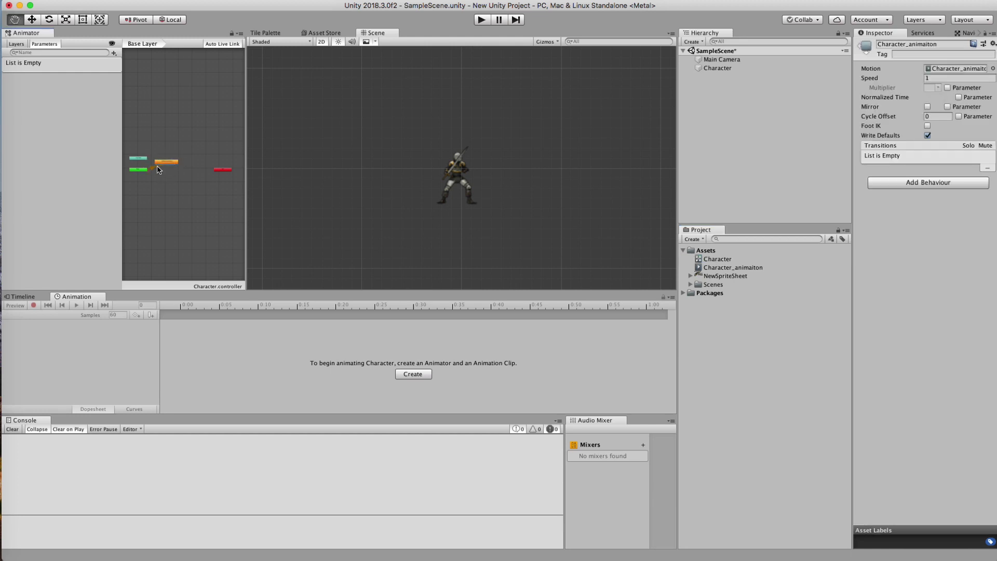
pyautogui.scroll(3, 158, 169)
pyautogui.scroll(-3, 218, 172)
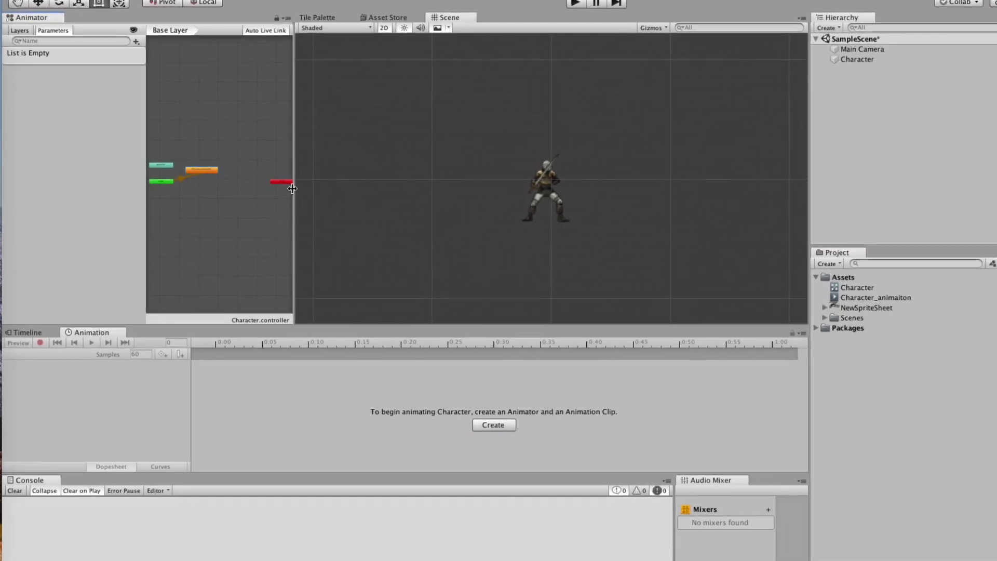
pyautogui.moveTo(293, 188); pyautogui.dragTo(472, 190)
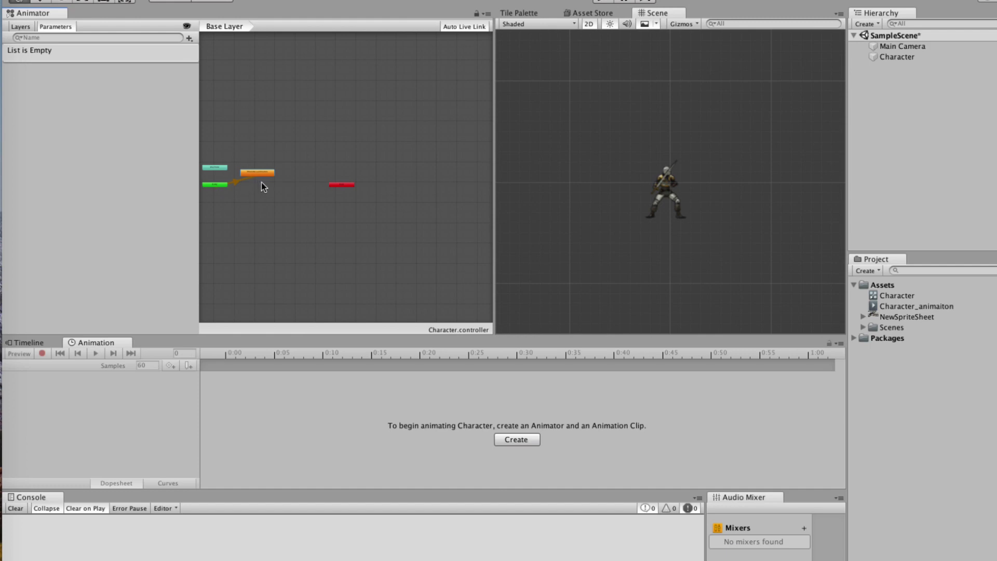
pyautogui.scroll(5, 262, 183)
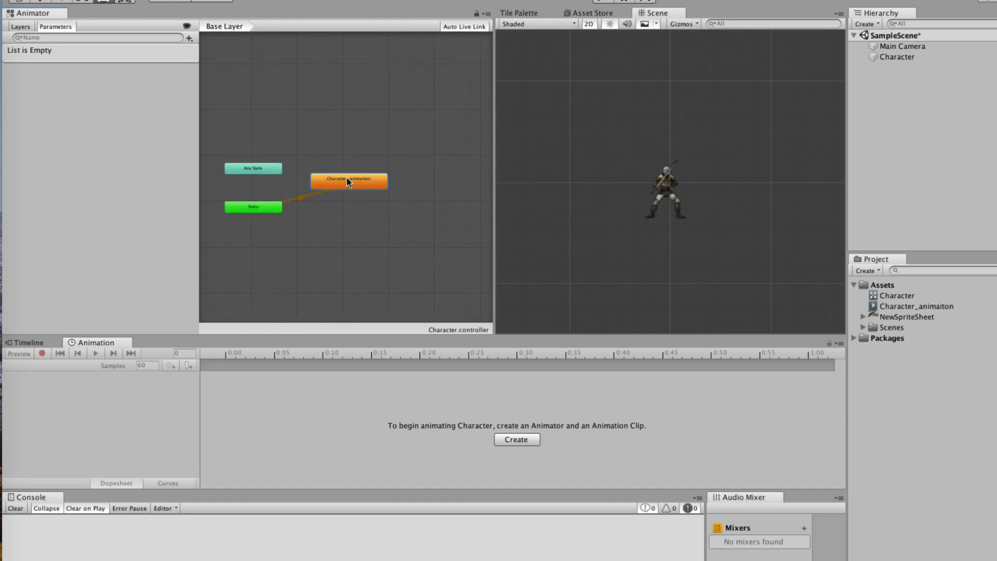
pyautogui.moveTo(347, 179); pyautogui.dragTo(356, 170)
pyautogui.click(893, 57)
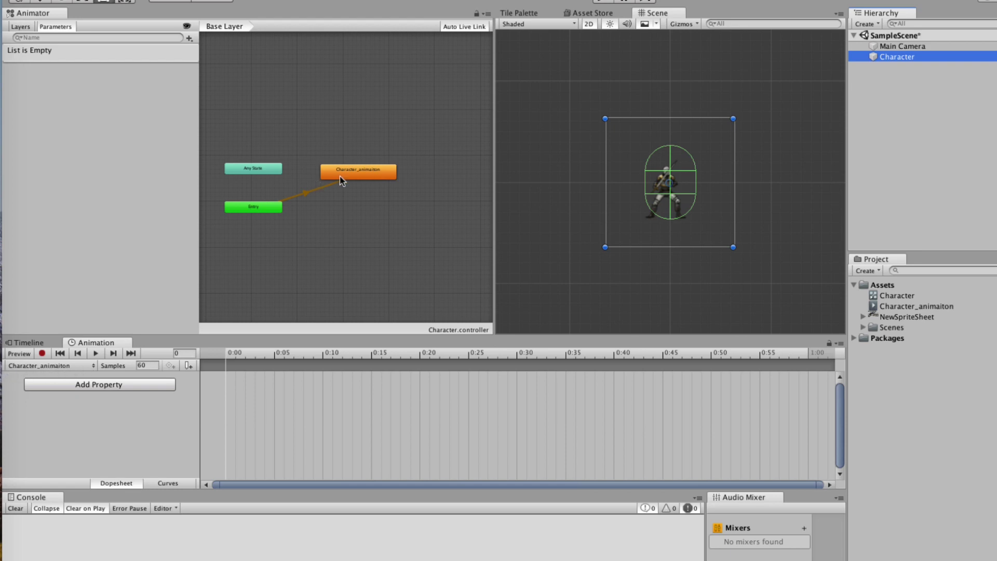
pyautogui.moveTo(340, 176); pyautogui.dragTo(353, 178)
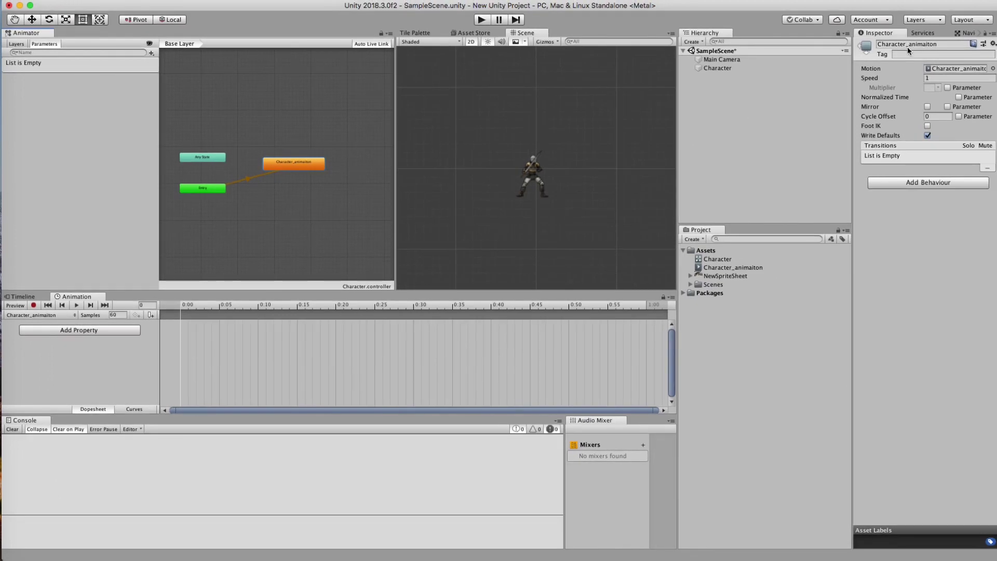
# Step: Rename the Character_animaiton state to Death and nudge it slightly right
pyautogui.click(909, 46)
pyautogui.write('Death')
pyautogui.press('Return')
pyautogui.moveTo(293, 162); pyautogui.dragTo(298, 161)
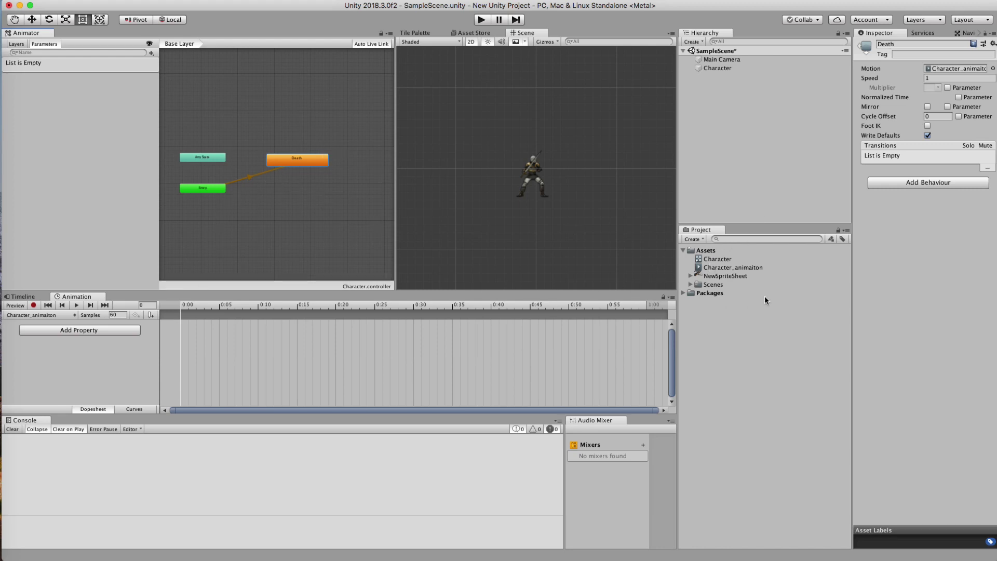
# Step: Rename the Character_animaiton clip asset to Death
pyautogui.click(747, 267)
pyautogui.click(747, 267)
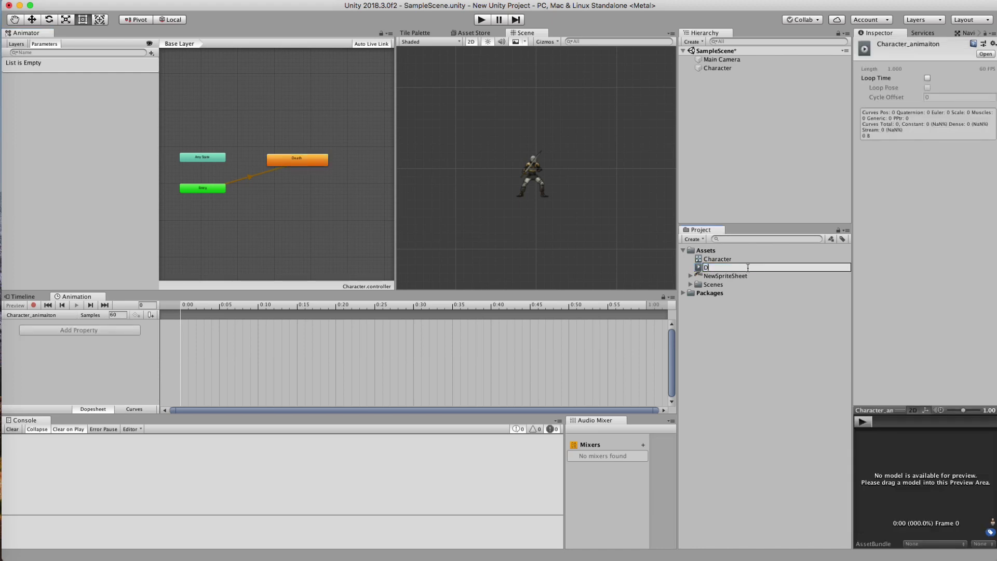
pyautogui.write('Death')
pyautogui.press('Return')
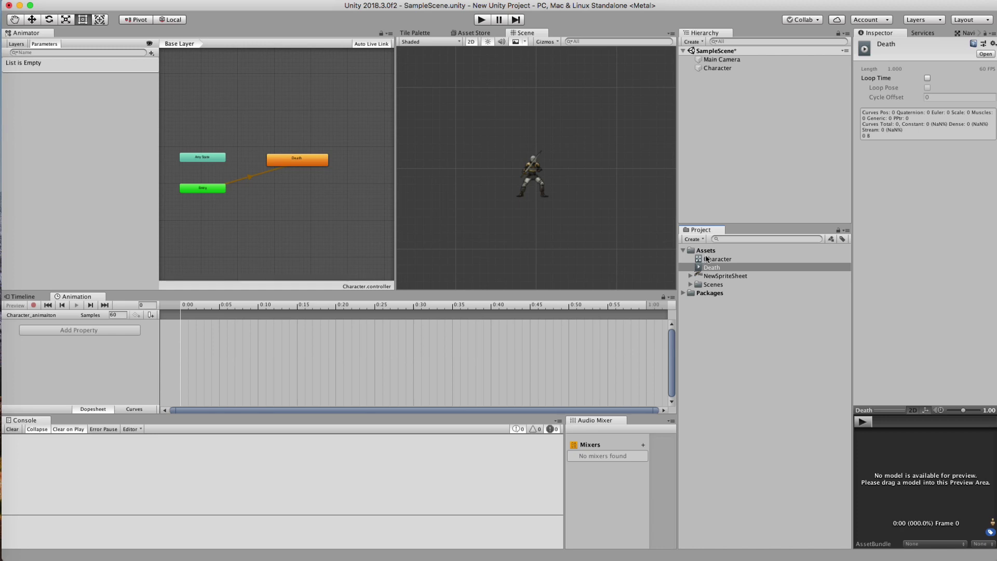
# Step: Create two new animation clips named Jump and JumpAttack
pyautogui.click(697, 240)
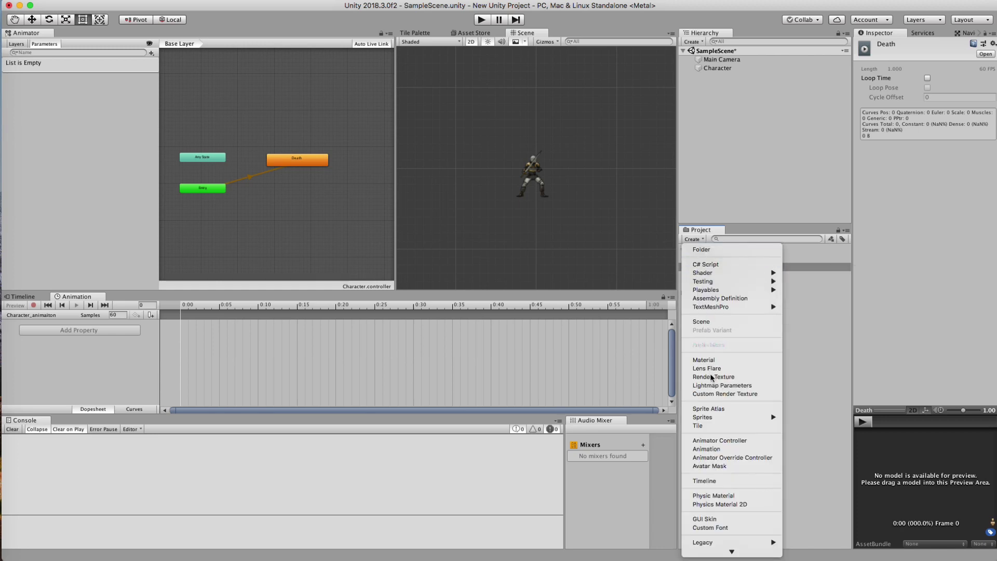
pyautogui.click(706, 449)
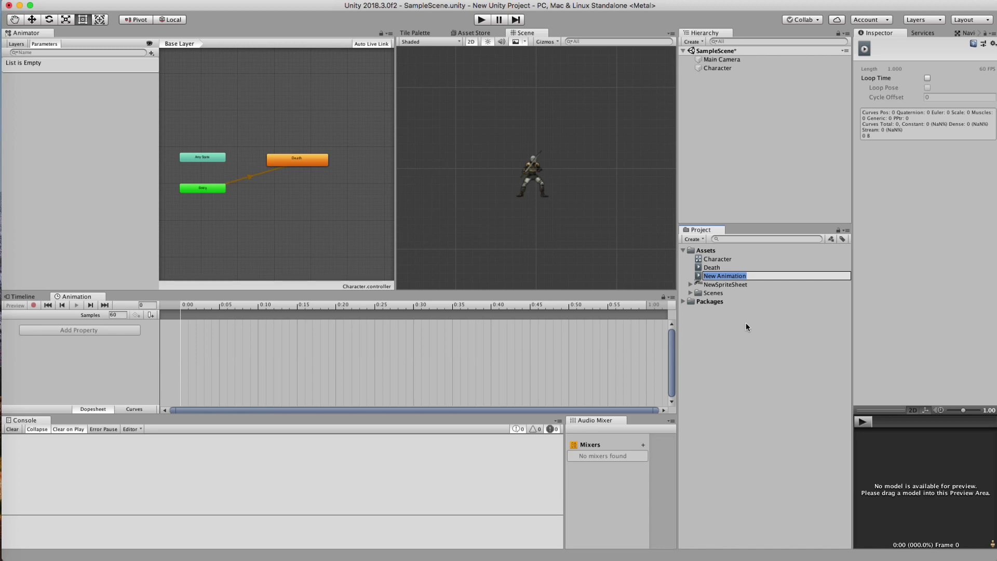
pyautogui.write('Jump')
pyautogui.press('Return')
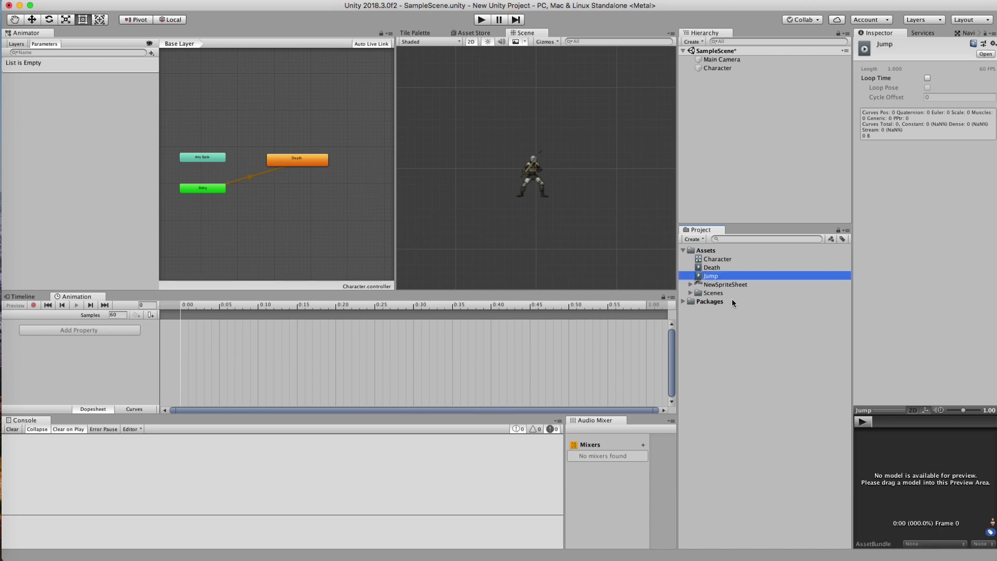
pyautogui.click(695, 239)
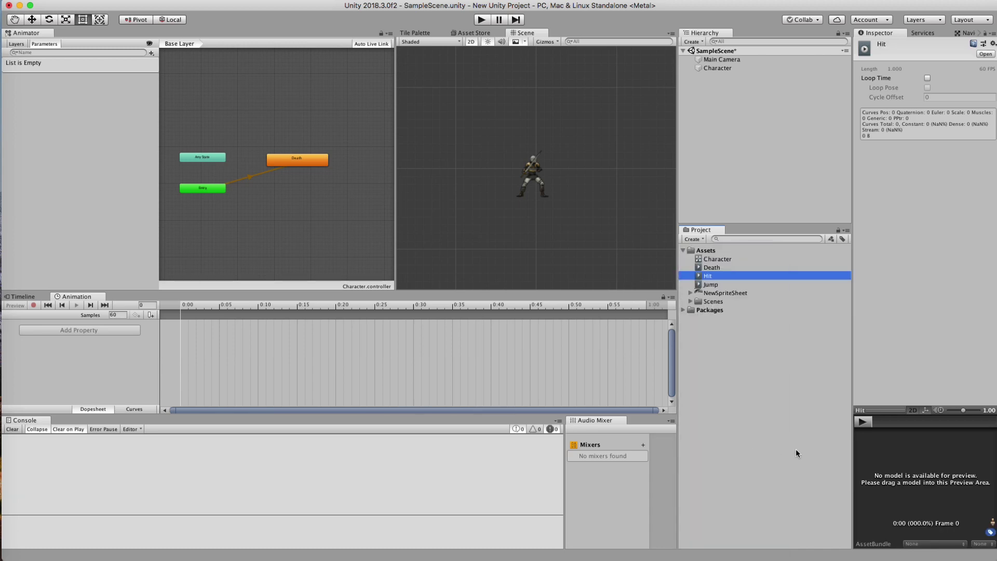
pyautogui.click(695, 239)
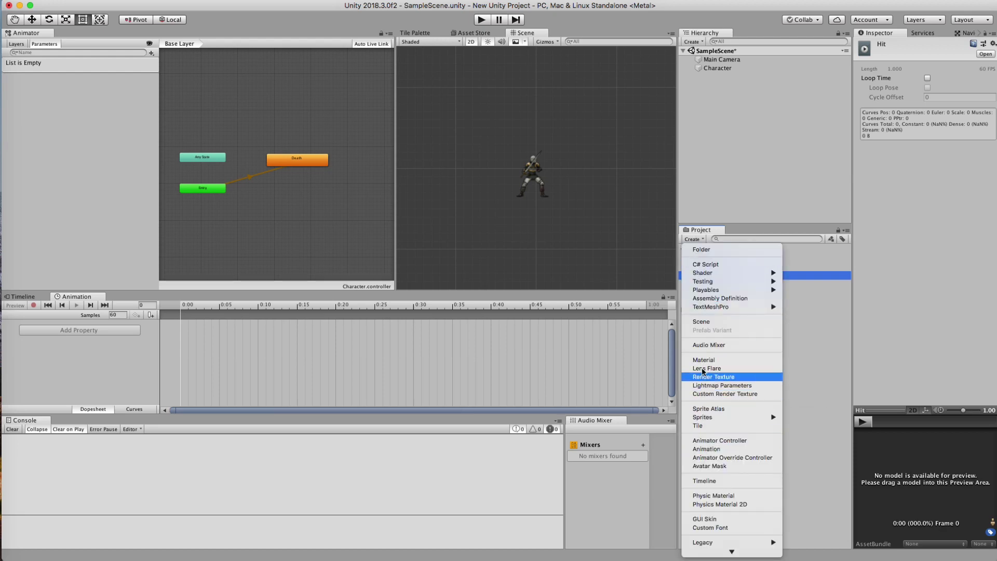
pyautogui.click(707, 449)
pyautogui.write('JumpAttack')
pyautogui.press('Return')
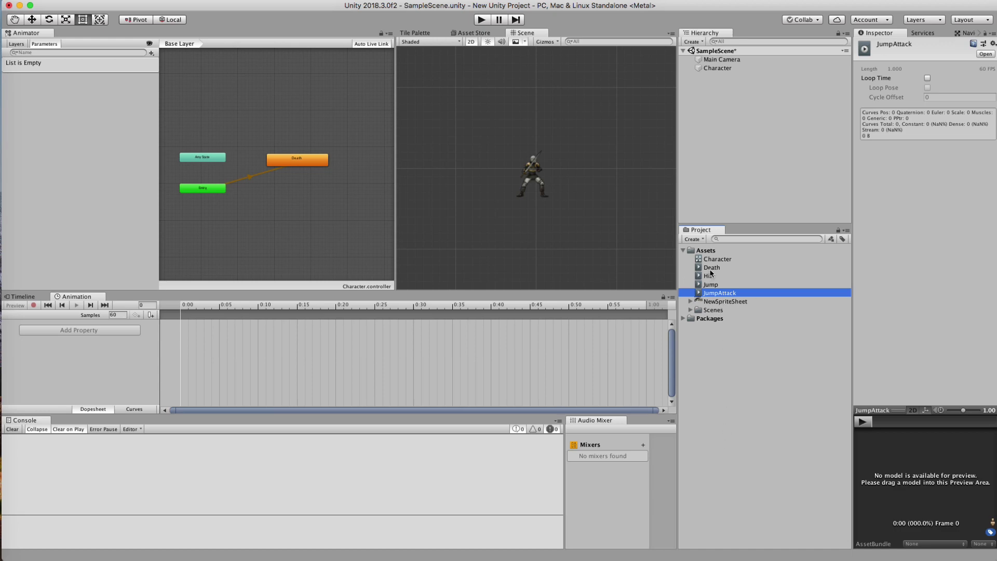
# Step: Drag the Hit, Jump and JumpAttack clips into the Animator as states, then reselect Character
pyautogui.moveTo(707, 277); pyautogui.dragTo(292, 186)
pyautogui.moveTo(708, 285); pyautogui.dragTo(305, 199)
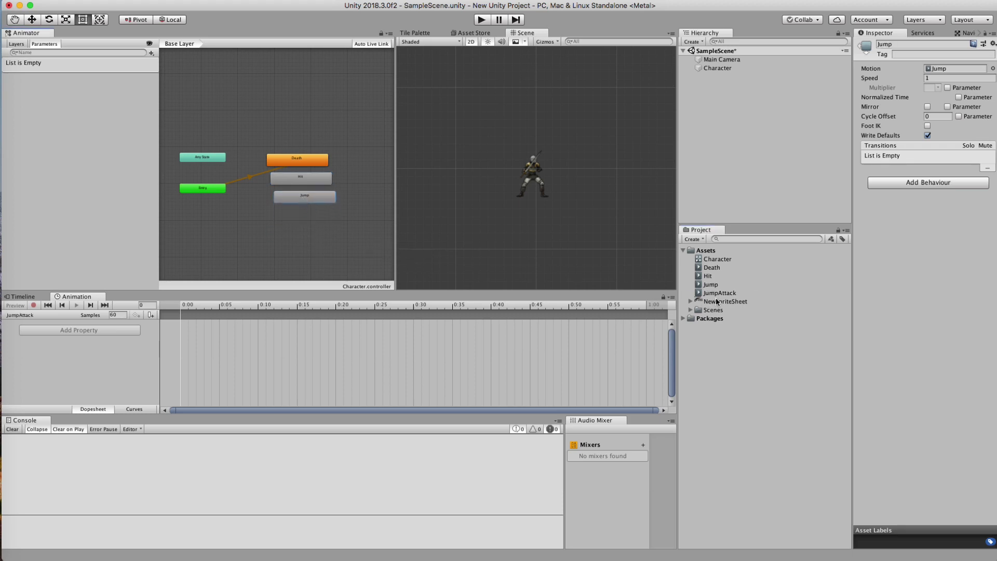
pyautogui.moveTo(718, 293); pyautogui.dragTo(311, 216)
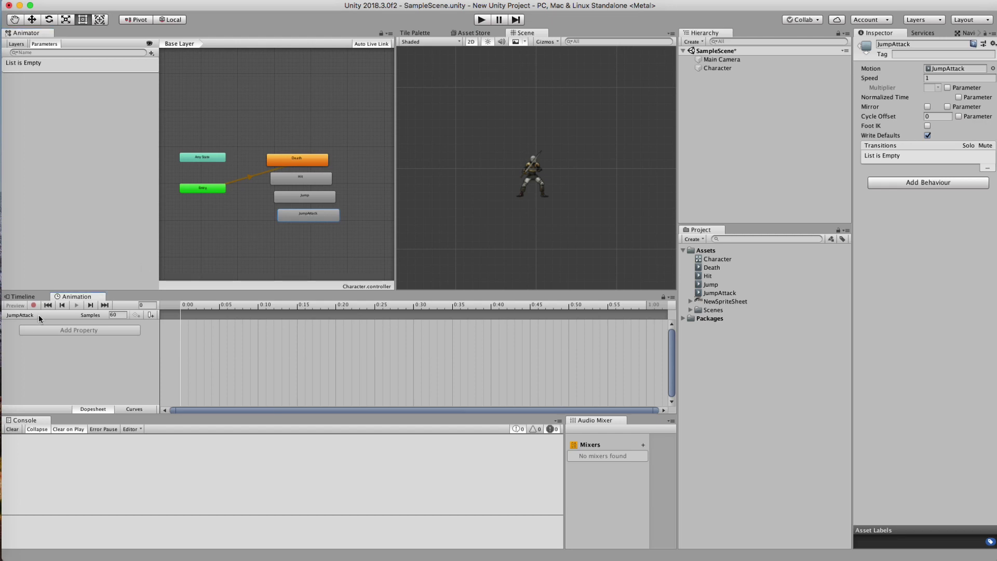
pyautogui.click(706, 68)
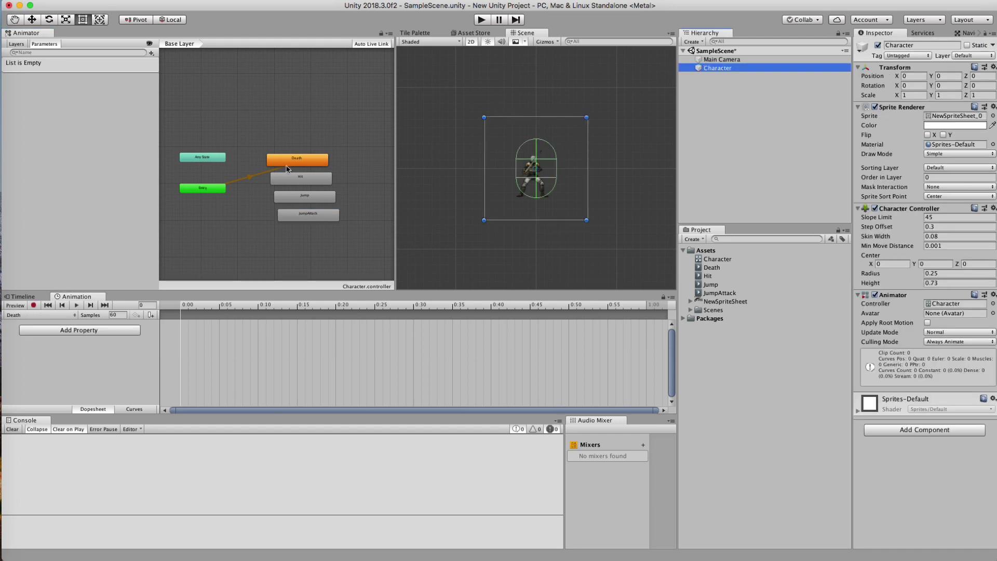
pyautogui.click(30, 316)
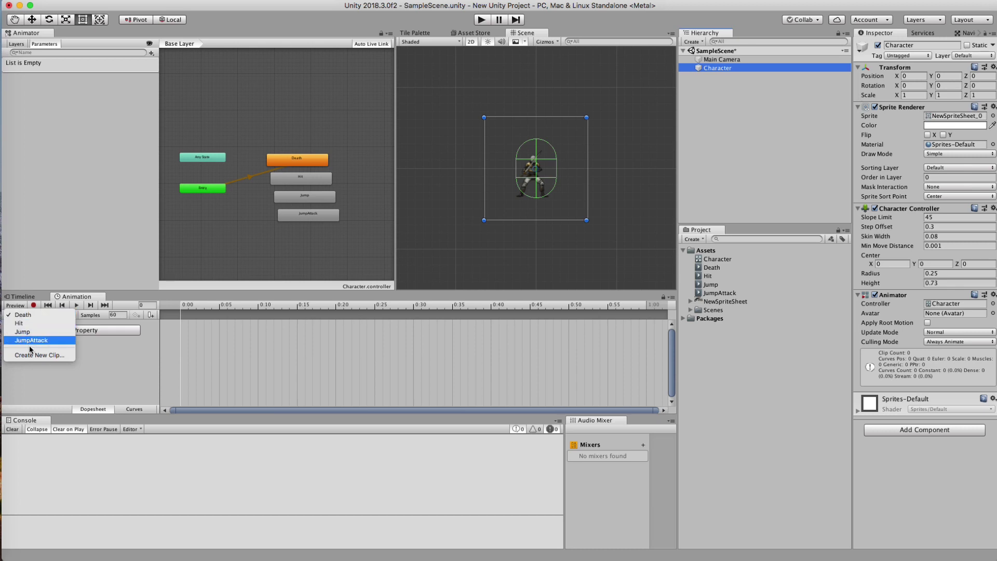
# Step: Keep Death as the edited clip, expand NewSpriteSheet and find NewSpriteSheet_34 as the last death frame
pyautogui.click(227, 347)
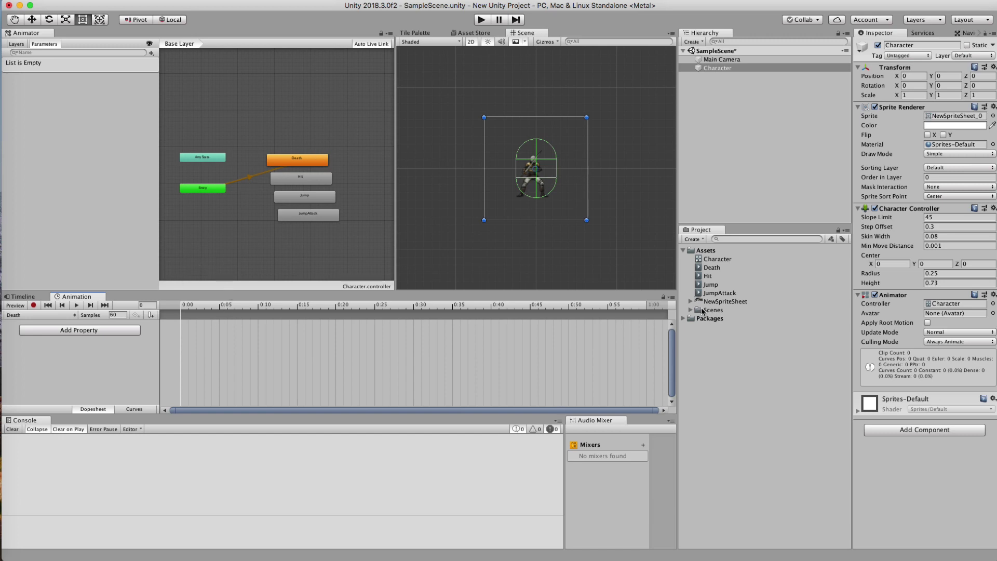
pyautogui.click(691, 302)
pyautogui.click(719, 311)
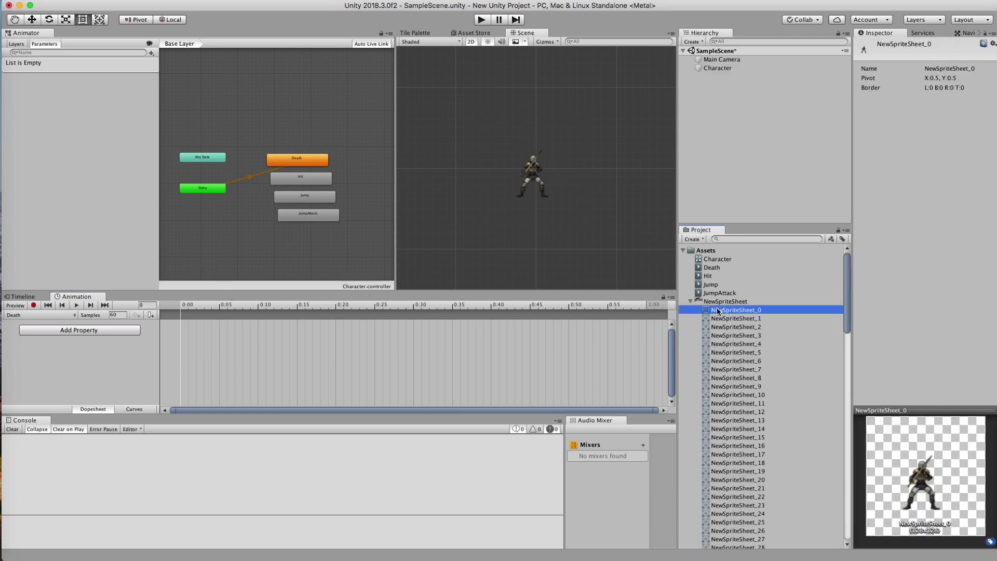
pyautogui.press('Down')
pyautogui.press('Down')
pyautogui.press('Down')
pyautogui.press('Down')
pyautogui.press('Down')
pyautogui.press('Down')
pyautogui.press('Down')
pyautogui.press('Down')
pyautogui.press('Down')
pyautogui.press('Down')
pyautogui.press('Down')
pyautogui.press('Down')
pyautogui.press('Down')
pyautogui.press('Down')
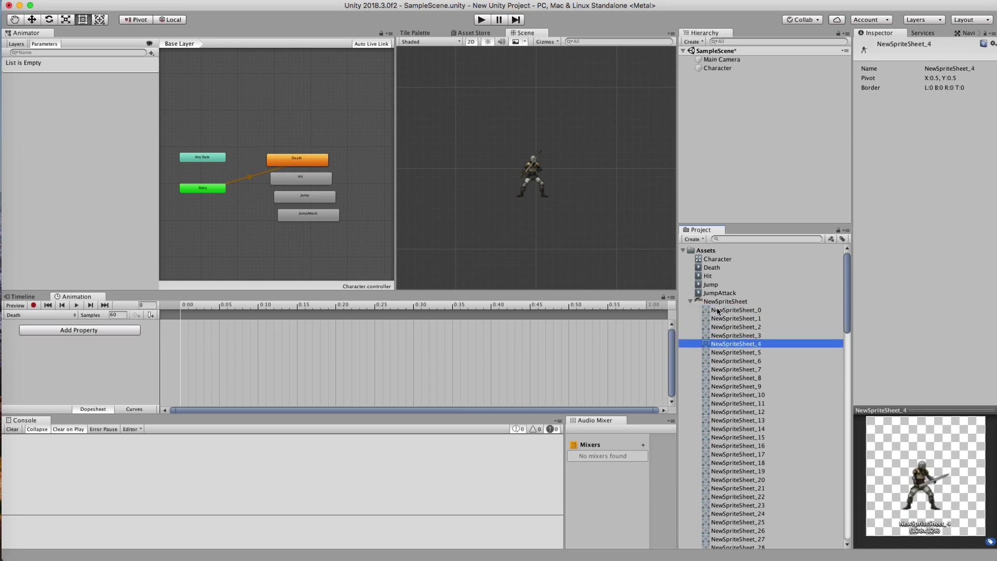
pyautogui.press('Down')
pyautogui.press('Down')
pyautogui.press('Down')
pyautogui.press('Down')
pyautogui.press('Down')
pyautogui.press('Down')
pyautogui.press('Down')
pyautogui.press('Down')
pyautogui.press('Down')
pyautogui.press('Down')
pyautogui.press('Down')
pyautogui.press('Down')
pyautogui.press('Down')
pyautogui.press('Down')
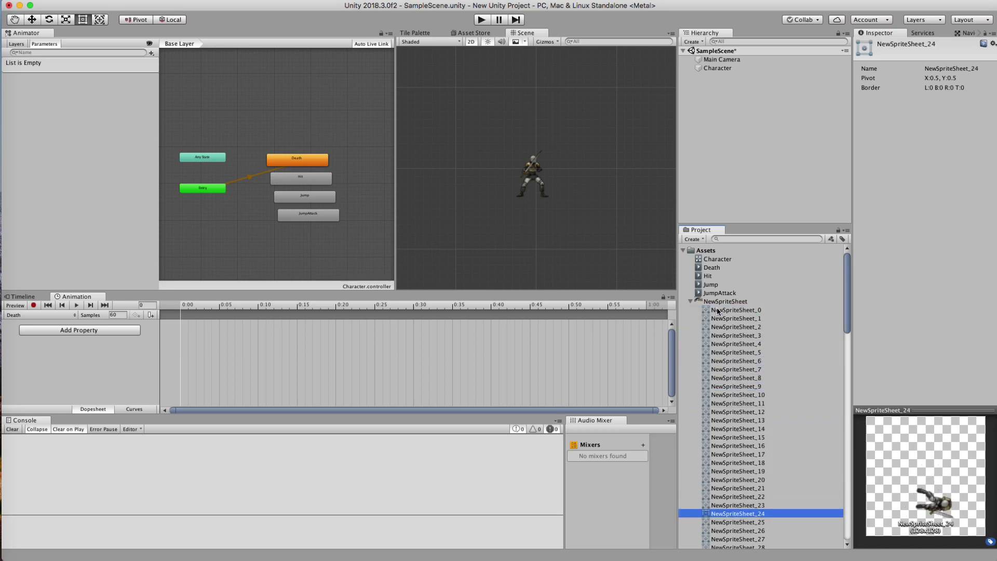
pyautogui.press('Down')
pyautogui.press('Down')
pyautogui.press('Down')
pyautogui.press('Down')
pyautogui.press('Down')
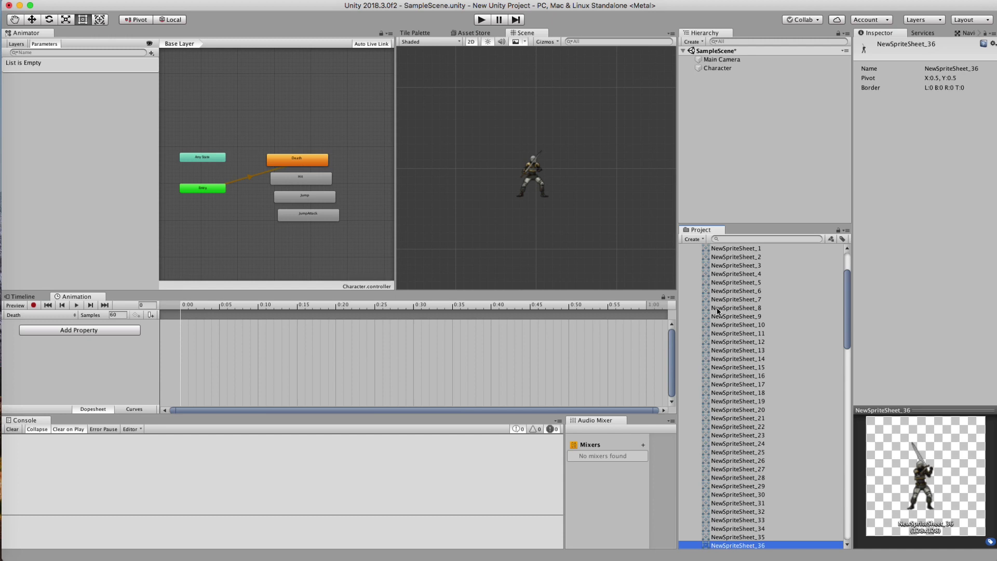
pyautogui.press('Down')
pyautogui.press('Down')
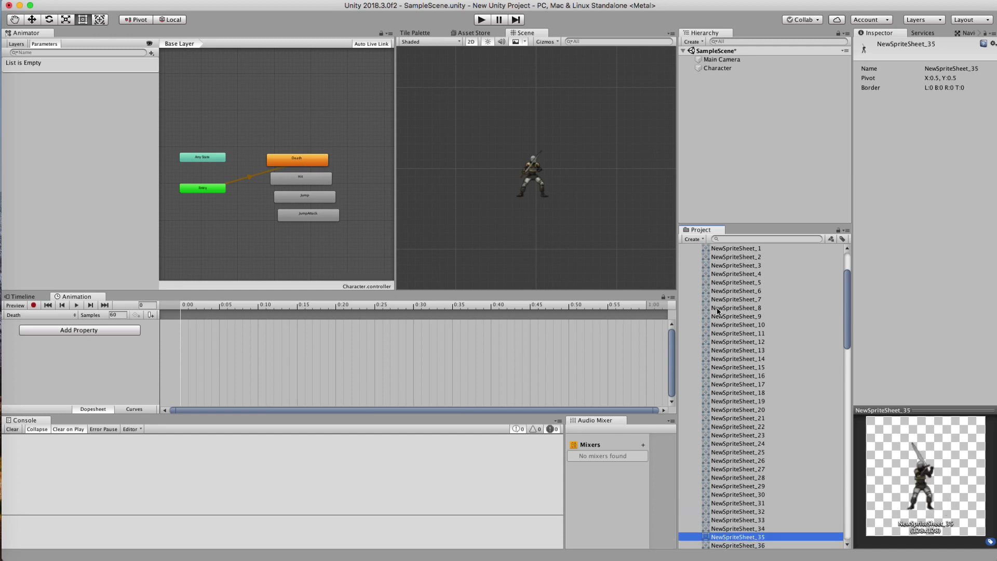
pyautogui.press('Up')
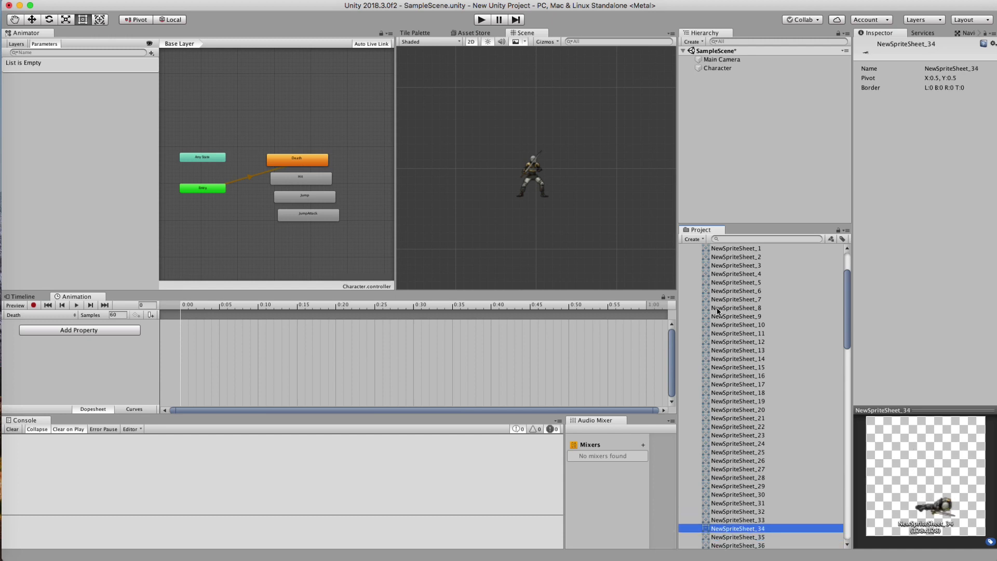
# Step: Select sprites NewSpriteSheet_0 through NewSpriteSheet_34 together
pyautogui.scroll(5, 720, 312)
pyautogui.click(728, 263)
pyautogui.scroll(-5, 726, 421)
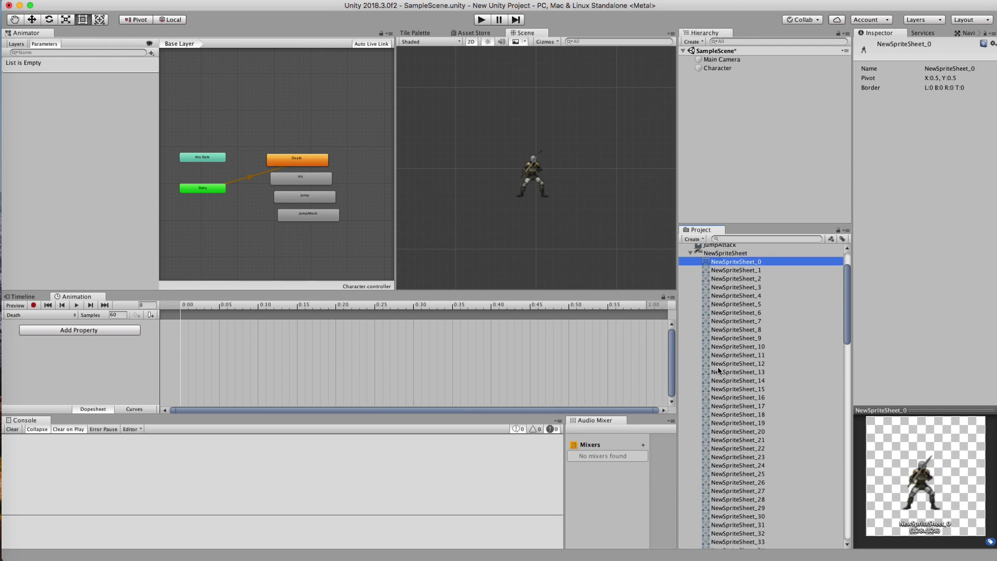
pyautogui.keyDown('shift'); pyautogui.click(733, 488); pyautogui.keyUp('shift')
# Step: Add the 35 death sprites to the Death clip, preview it and set 30 samples
pyautogui.moveTo(734, 489); pyautogui.dragTo(308, 349)
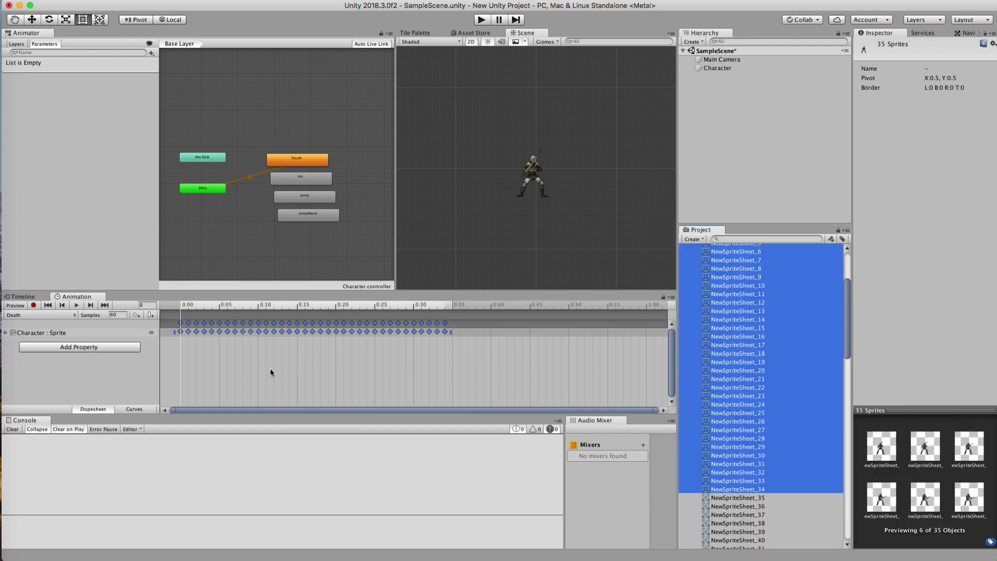
pyautogui.moveTo(188, 307); pyautogui.dragTo(440, 308)
pyautogui.click(75, 306)
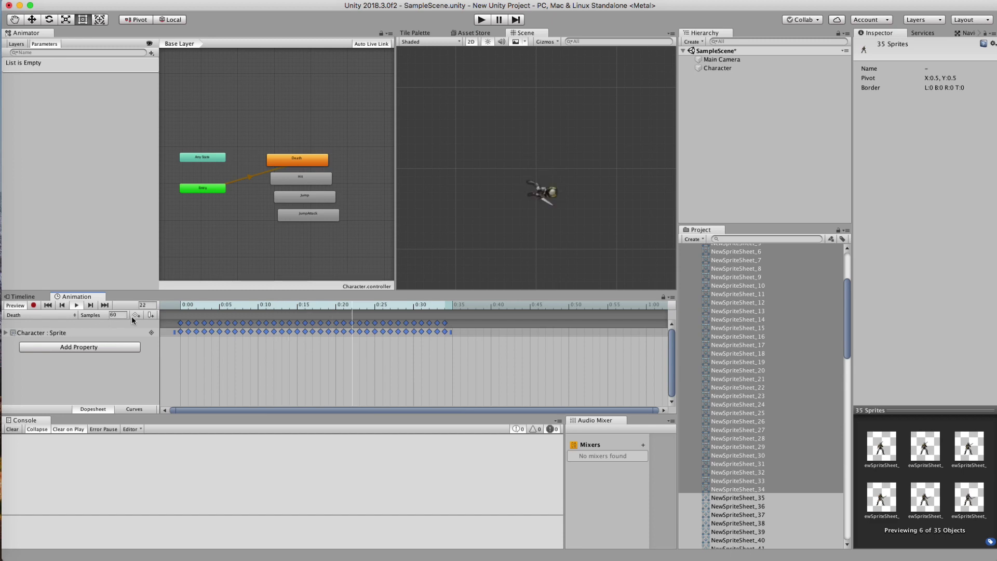
pyautogui.write('3')
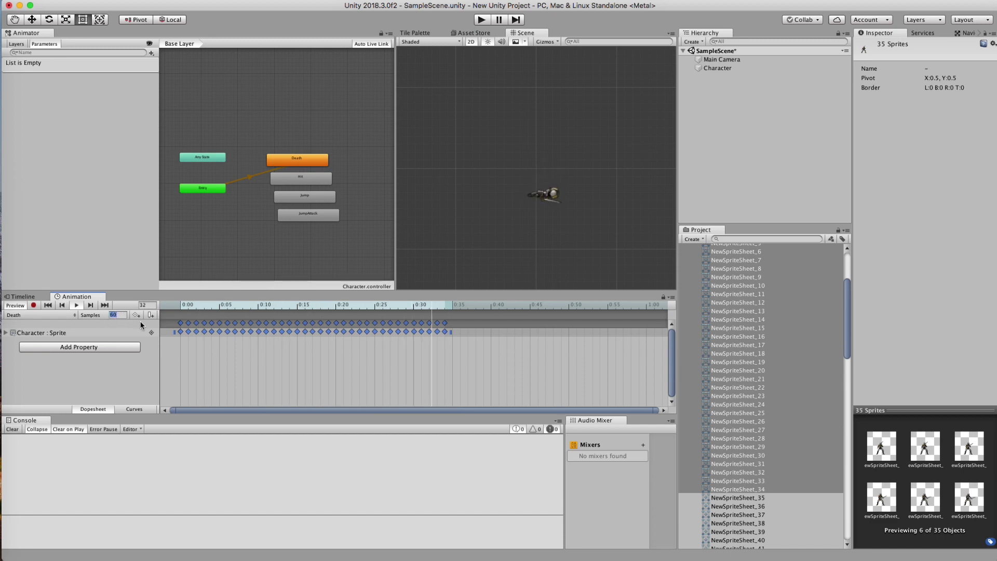
pyautogui.write('0')
pyautogui.press('Return')
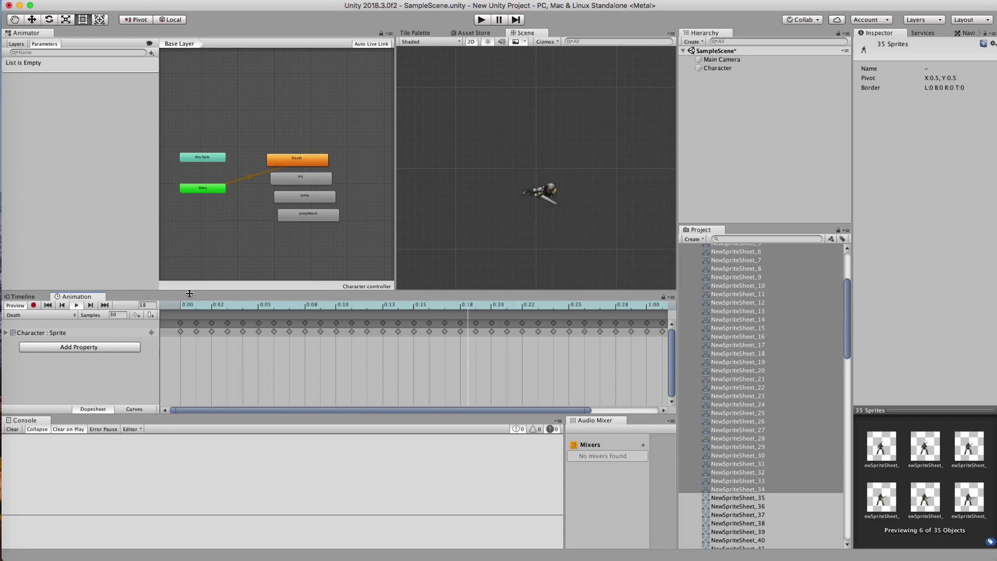
# Step: Zoom in on the knight, try a 15 sample rate, then set it back to 30
pyautogui.press('q')
pyautogui.keyDown('alt'); pyautogui.moveTo(584, 196); pyautogui.dragTo(831, 202, button='right'); pyautogui.keyUp('alt')
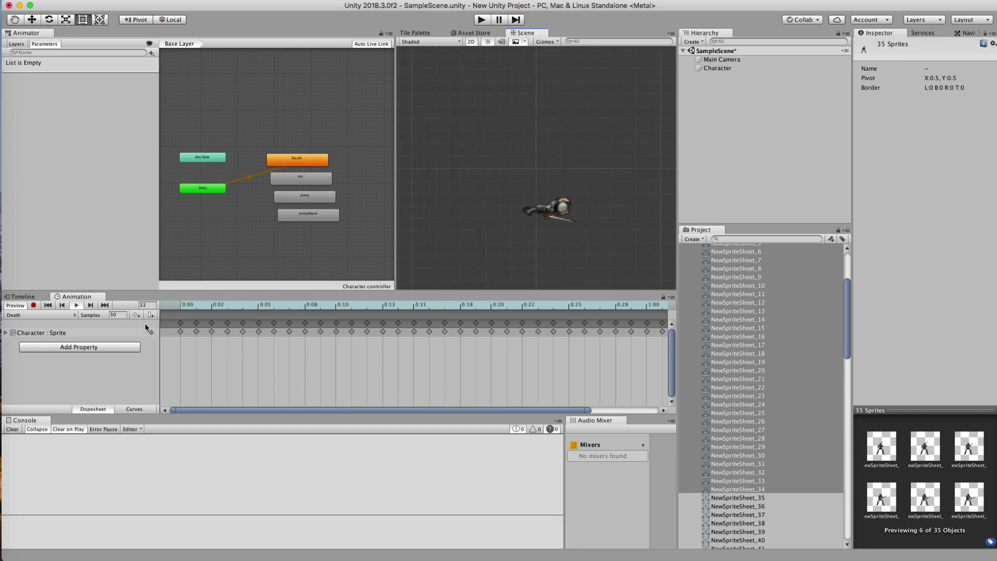
pyautogui.doubleClick(113, 314)
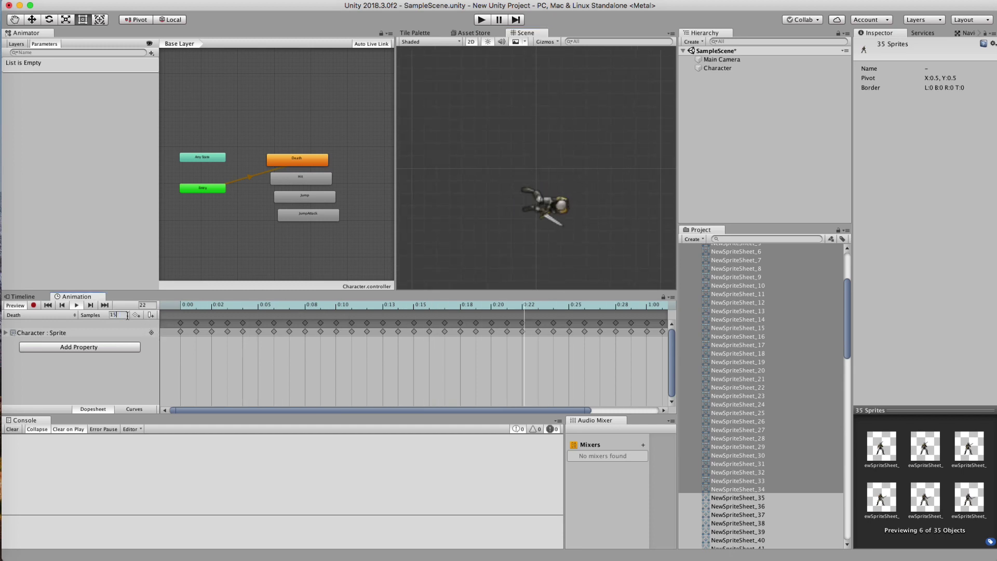
pyautogui.write('15')
pyautogui.press('Return')
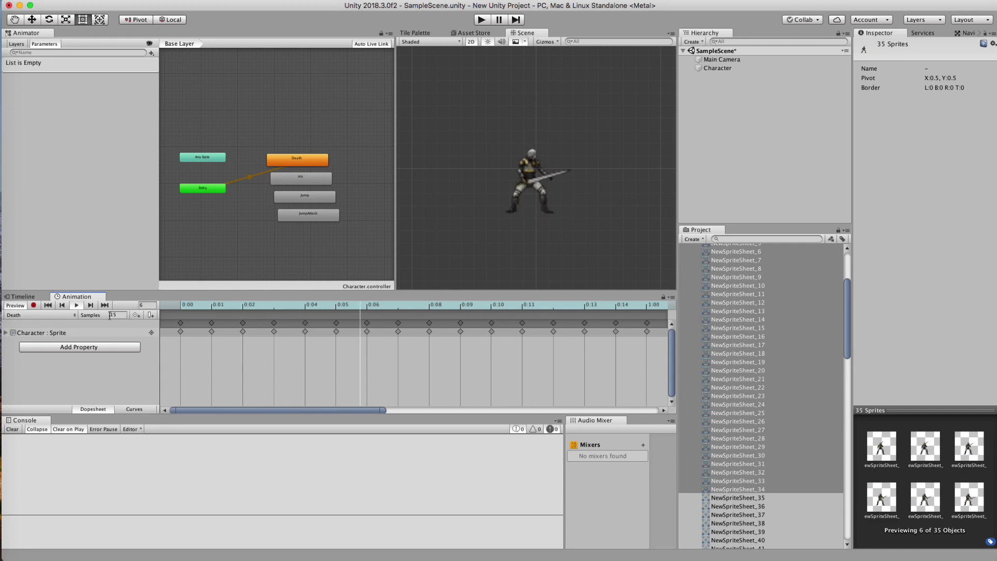
pyautogui.doubleClick(114, 314)
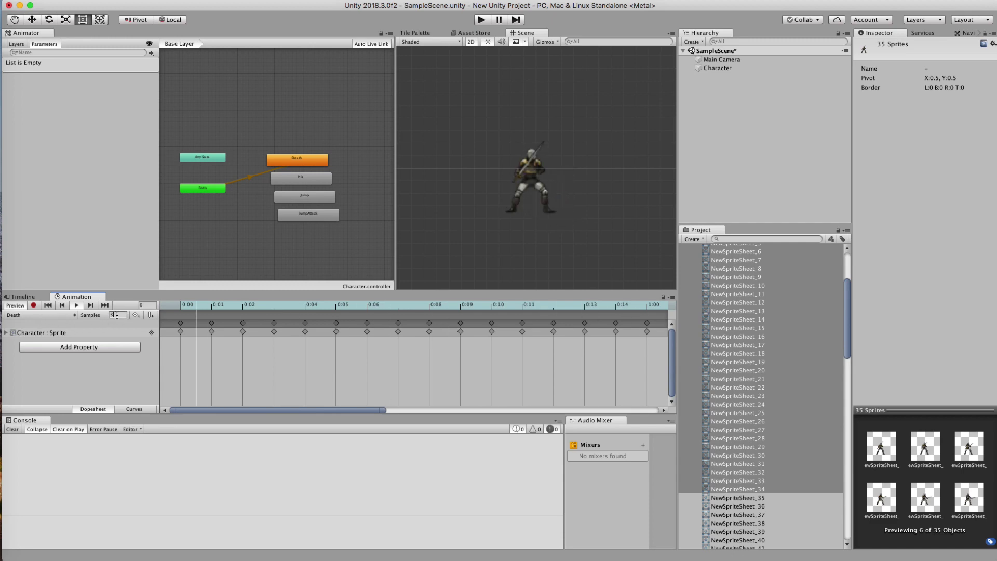
pyautogui.write('30')
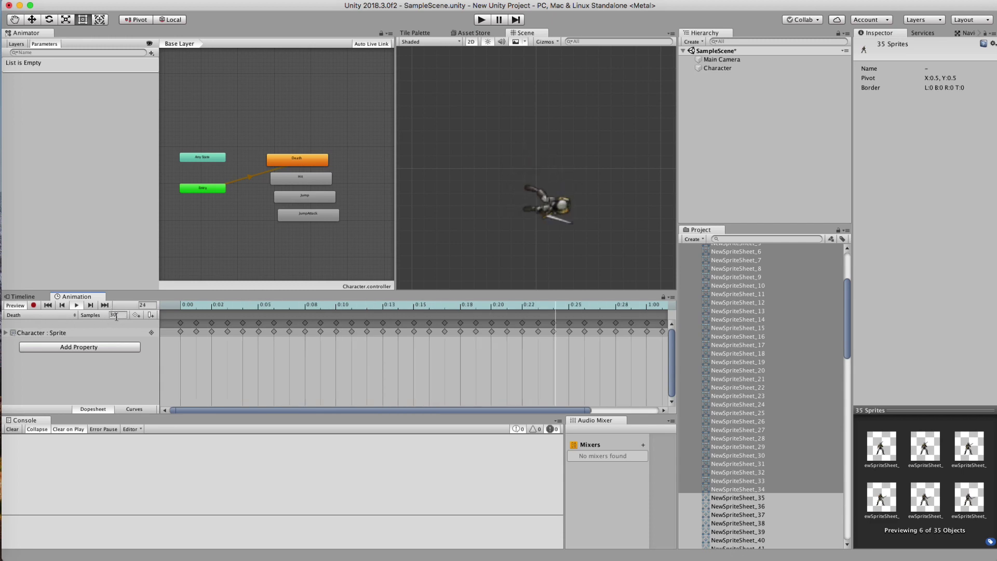
# Step: Switch to the Hit clip and add sprites NewSpriteSheet_35 through _65 as its 31 keyframes
pyautogui.click(47, 314)
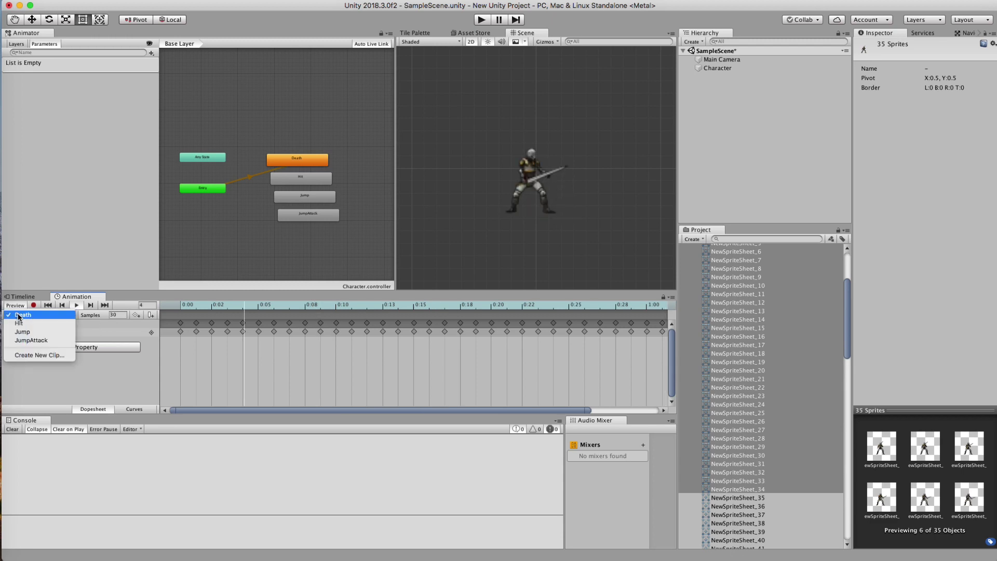
pyautogui.click(27, 322)
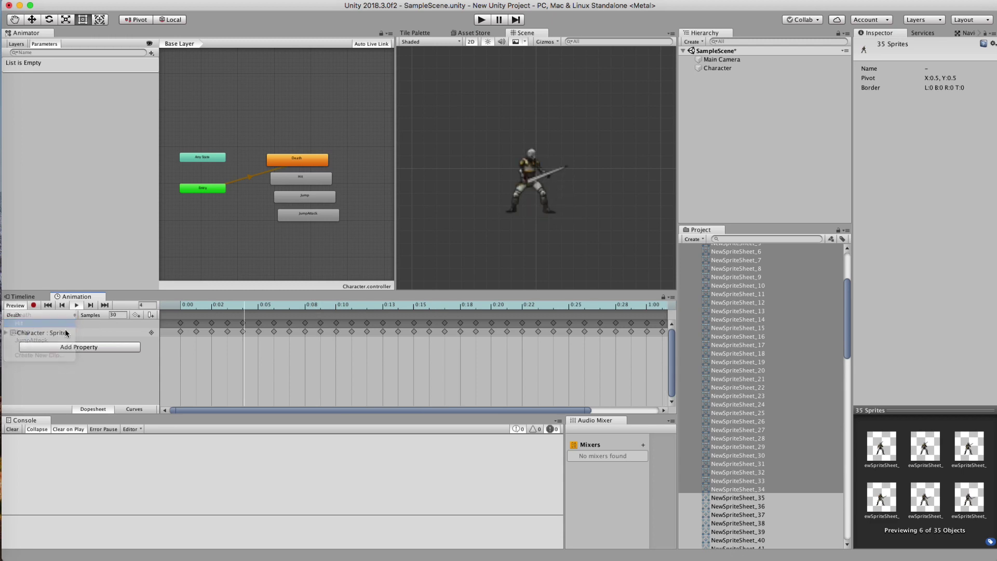
pyautogui.click(737, 499)
pyautogui.scroll(-6, 734, 495)
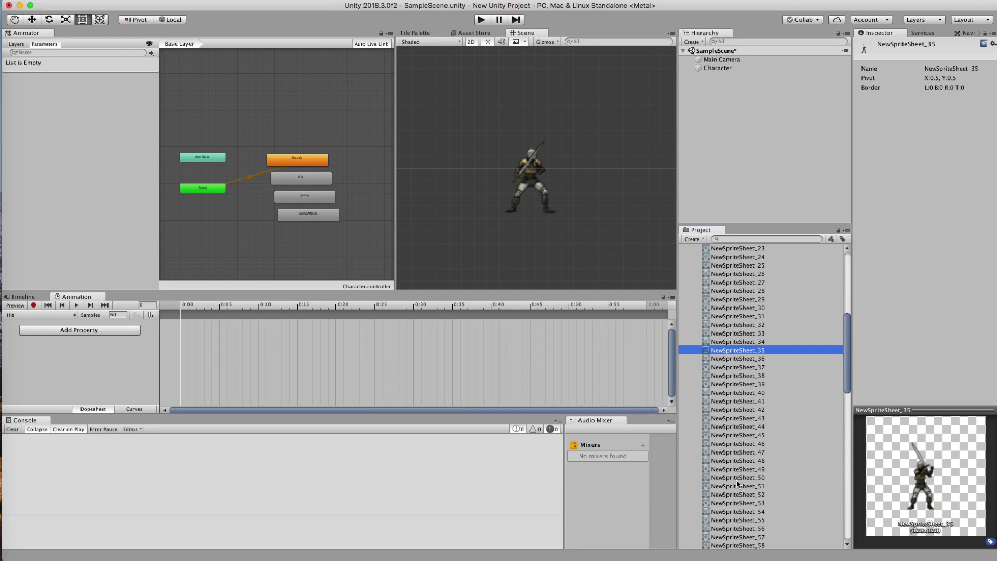
pyautogui.press('Down')
pyautogui.press('Down')
pyautogui.press('Down')
pyautogui.press('Down')
pyautogui.press('Down')
pyautogui.press('Down')
pyautogui.press('Down')
pyautogui.press('Down')
pyautogui.press('Down')
pyautogui.press('Down')
pyautogui.press('Down')
pyautogui.press('Down')
pyautogui.press('Down')
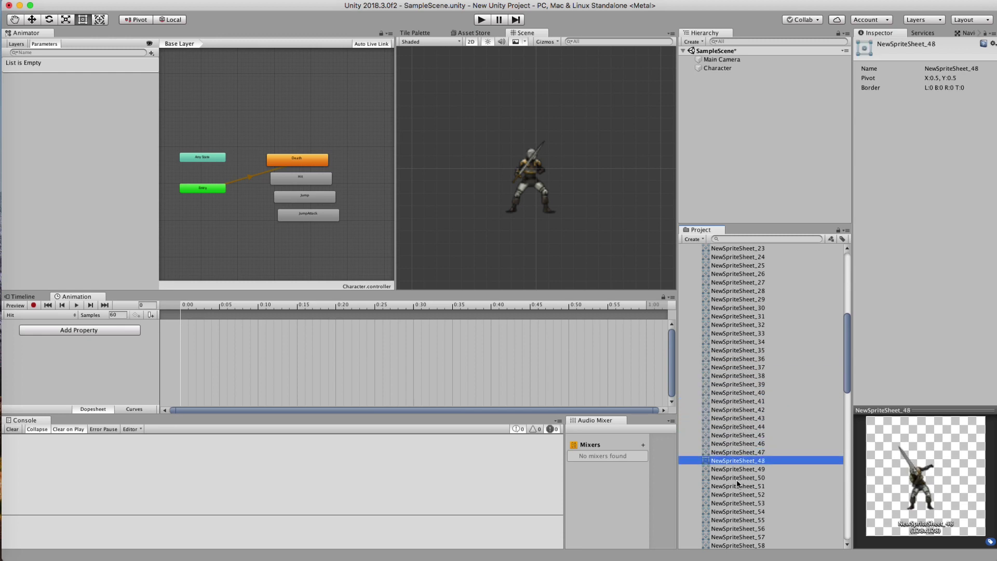
pyautogui.press('Down')
pyautogui.press('Down')
pyautogui.press('Down')
pyautogui.press('Down')
pyautogui.press('Down')
pyautogui.press('Down')
pyautogui.press('Down')
pyautogui.press('Down')
pyautogui.press('Down')
pyautogui.press('Down')
pyautogui.press('Down')
pyautogui.press('Down')
pyautogui.press('Down')
pyautogui.press('Down')
pyautogui.press('Down')
pyautogui.press('Down')
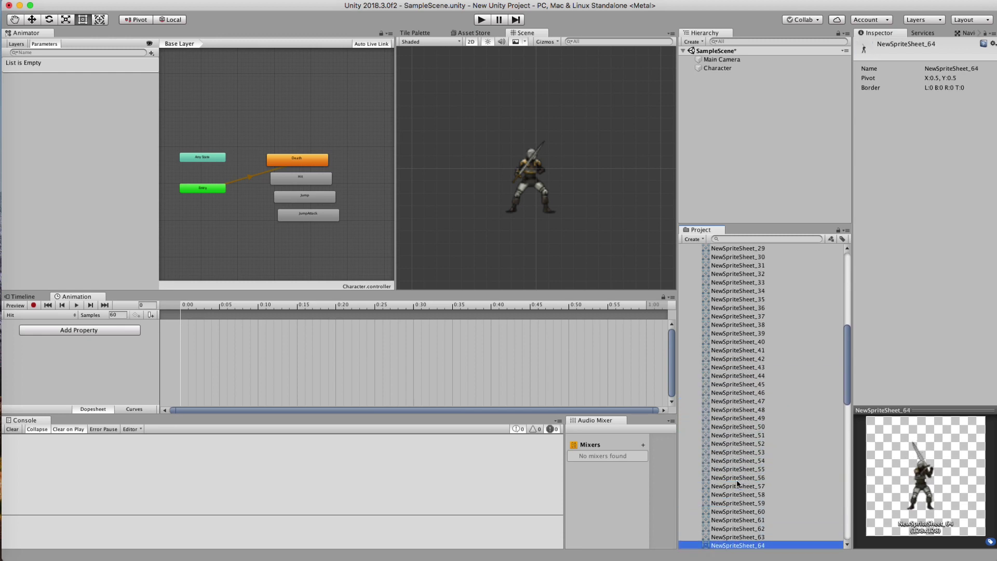
pyautogui.press('Down')
pyautogui.scroll(-2, 737, 479)
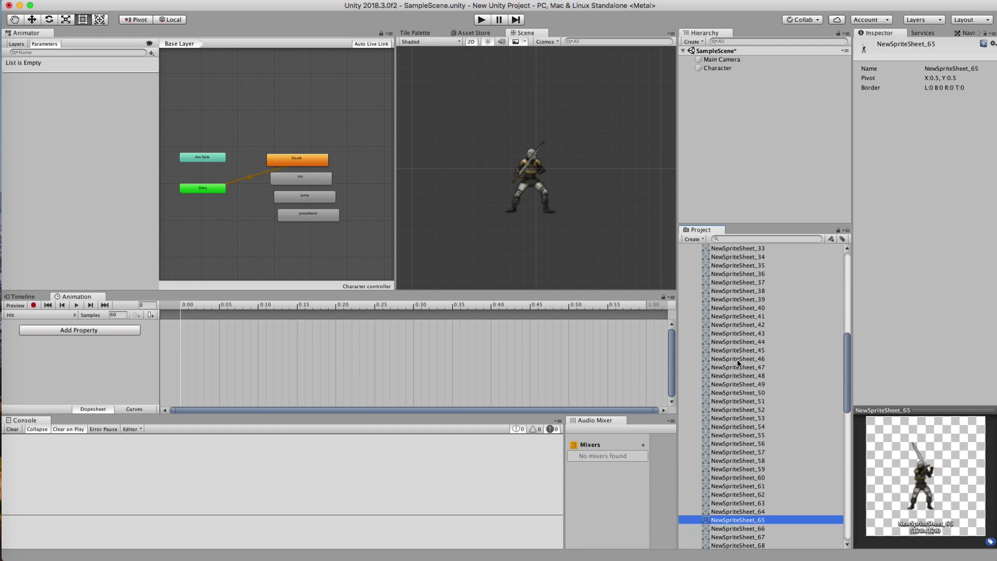
pyautogui.click(745, 266)
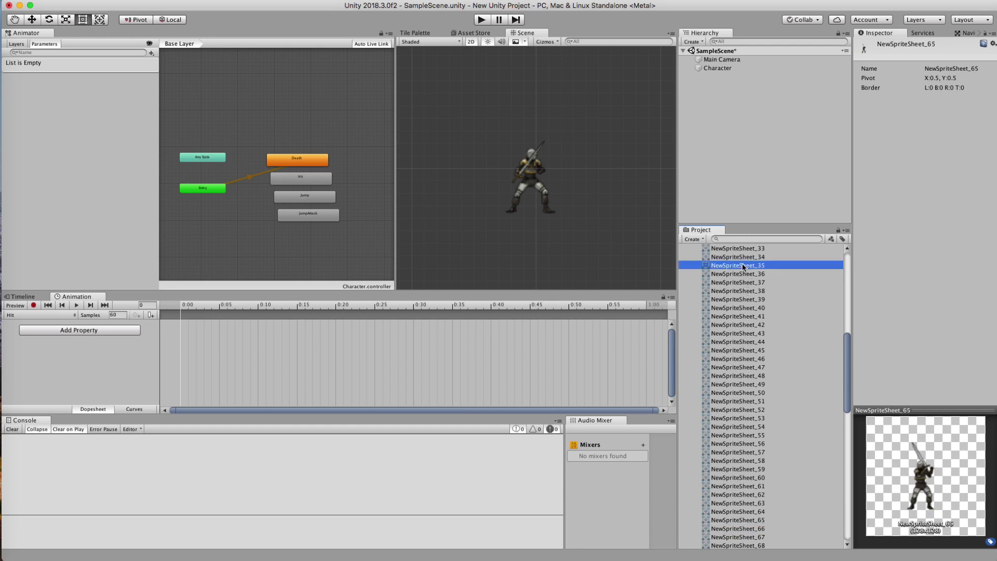
pyautogui.keyDown('shift'); pyautogui.click(742, 517); pyautogui.keyUp('shift')
pyautogui.moveTo(329, 359); pyautogui.dragTo(328, 359)
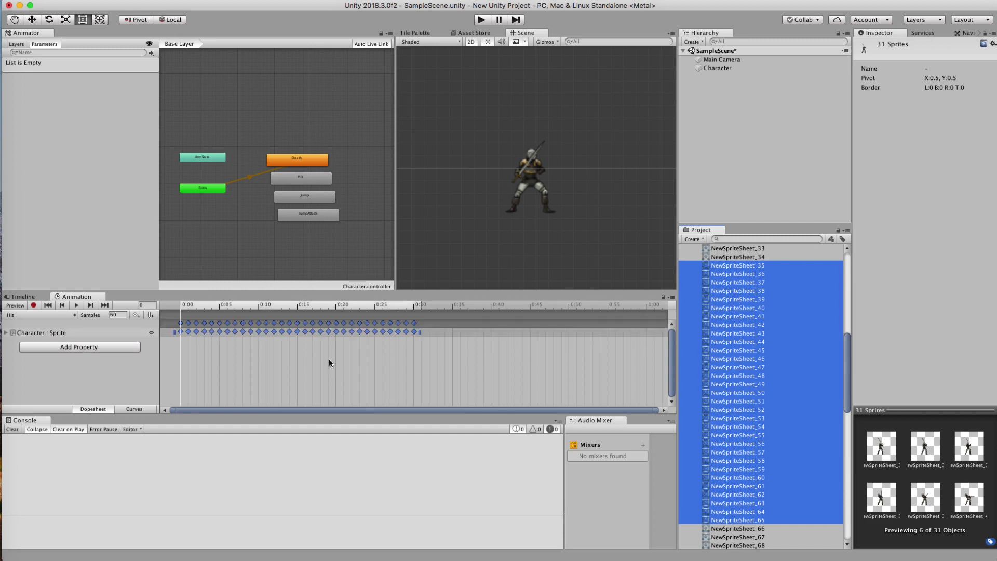
# Step: Set the Hit clip to 30 samples and preview its animation
pyautogui.click(120, 315)
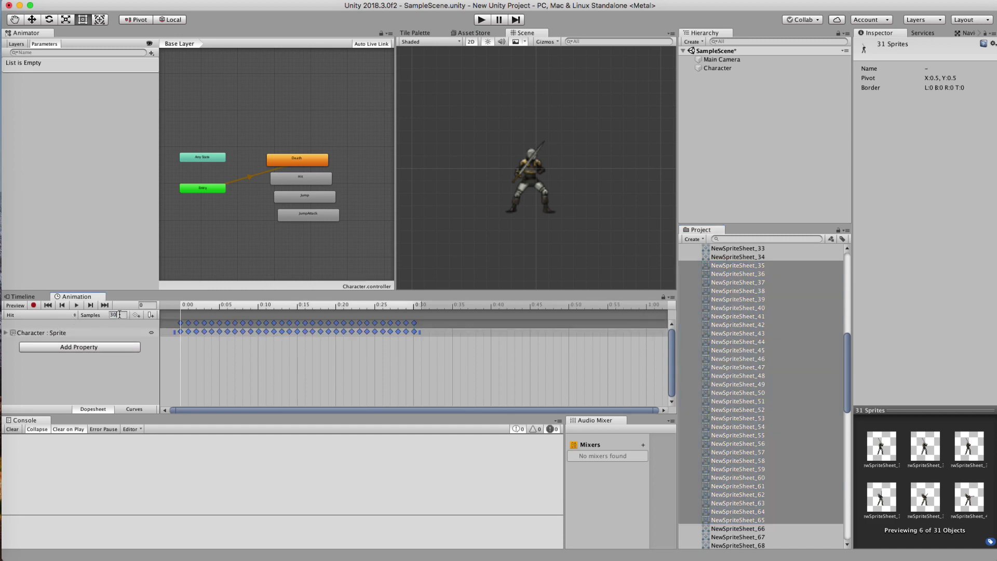
pyautogui.write('30')
pyautogui.press('Return')
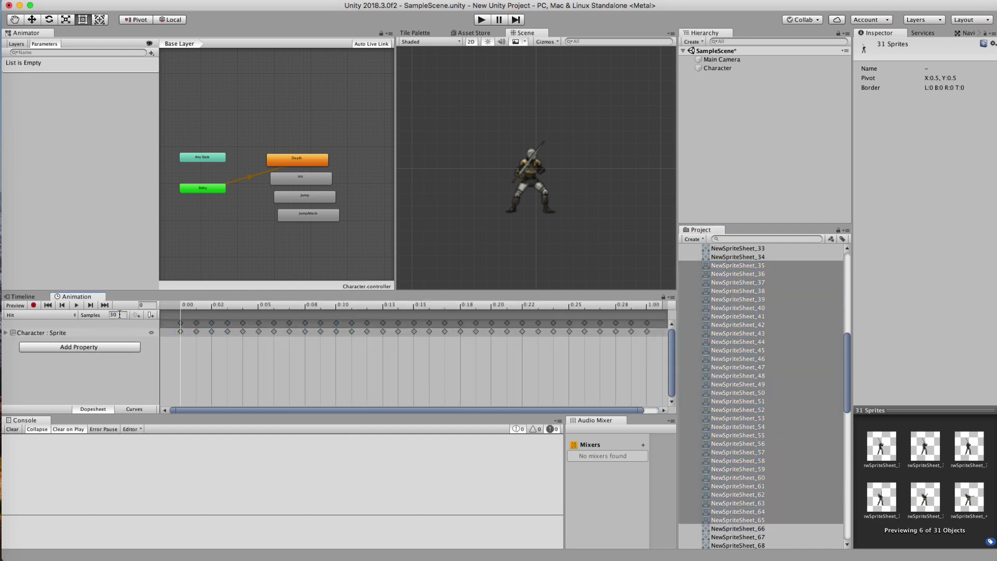
pyautogui.click(77, 305)
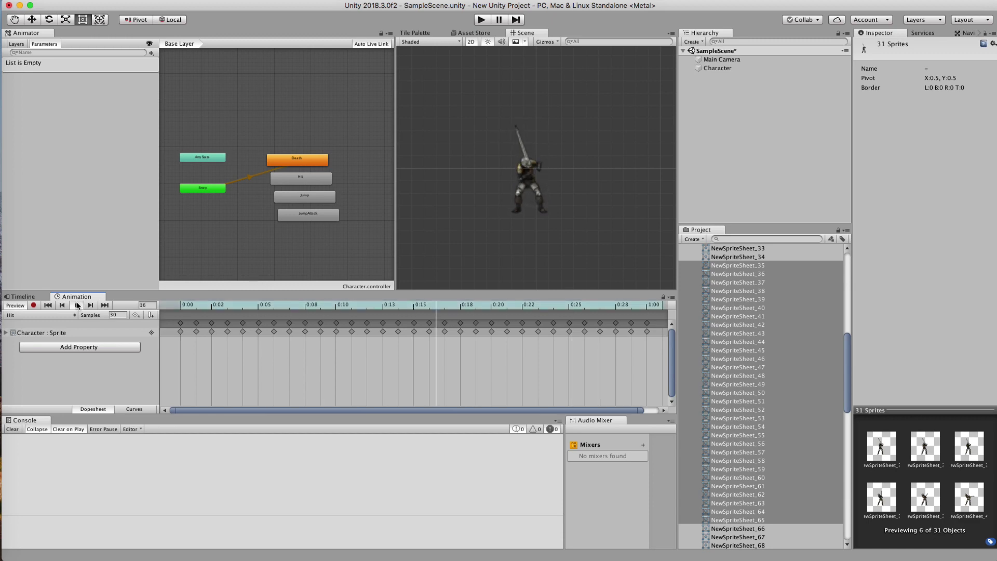
pyautogui.click(78, 306)
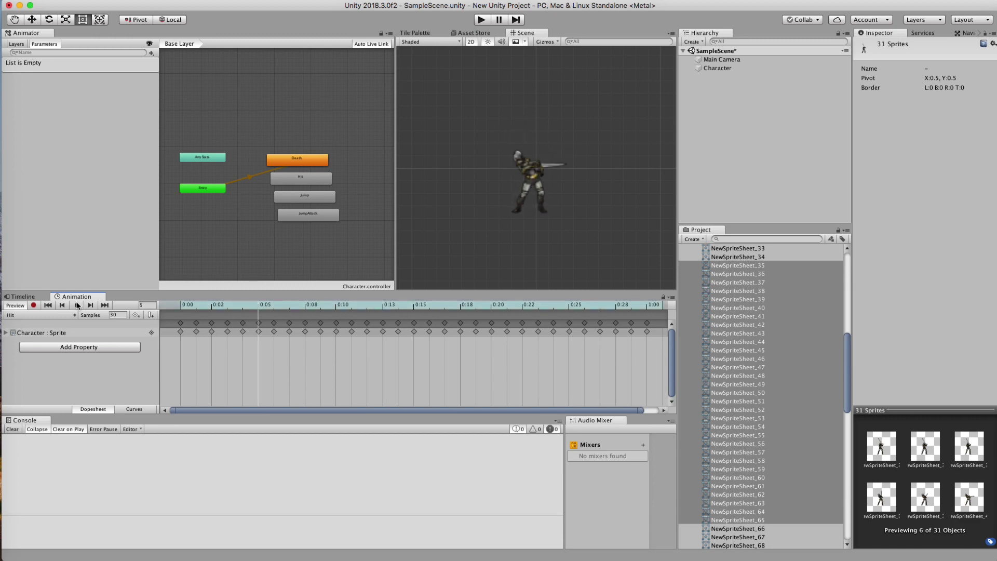
pyautogui.click(47, 315)
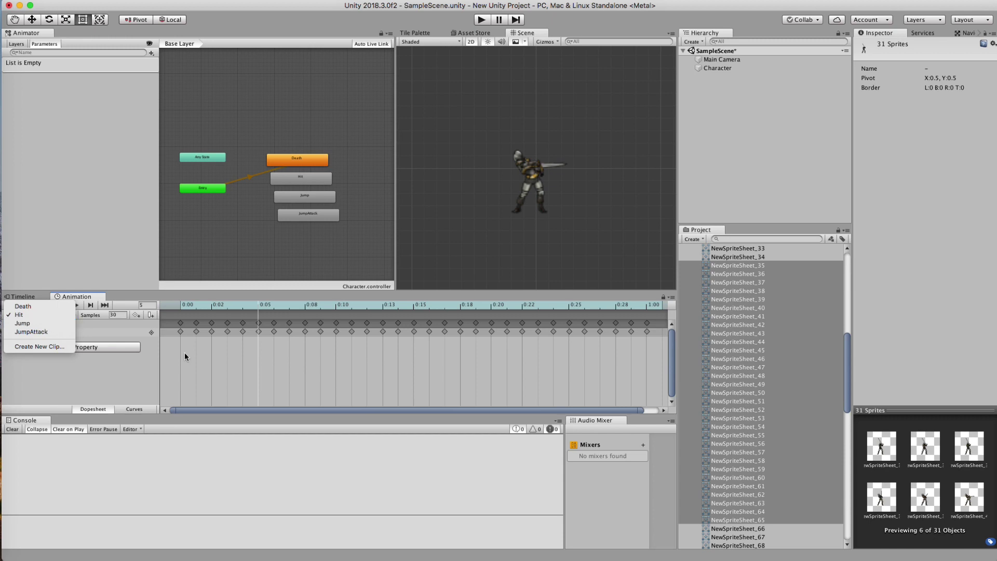
# Step: Switch to the Jump clip and browse sprites to find its range, NewSpriteSheet_66 to _94
pyautogui.click(22, 323)
pyautogui.click(742, 529)
pyautogui.scroll(-10, 742, 528)
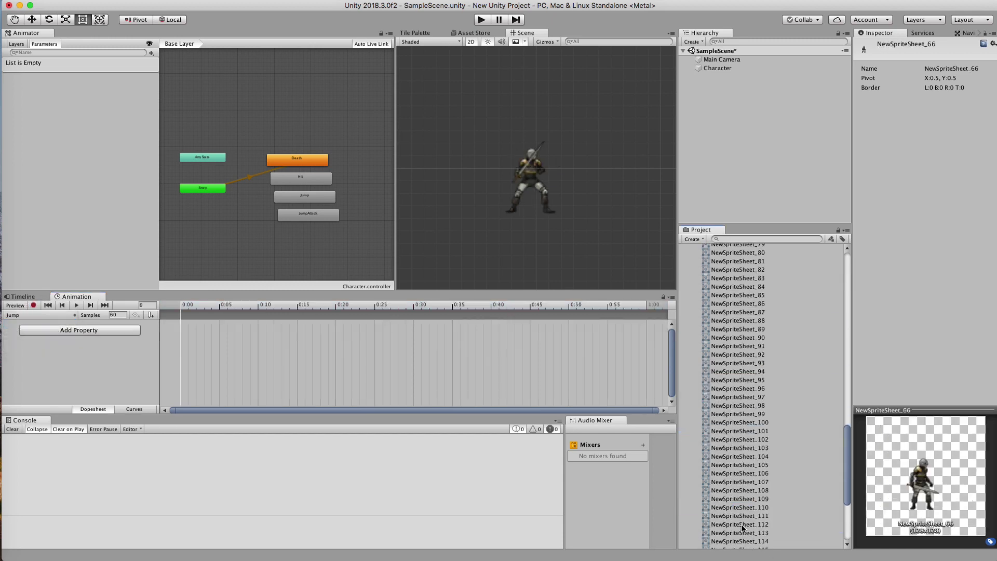
pyautogui.scroll(4, 742, 528)
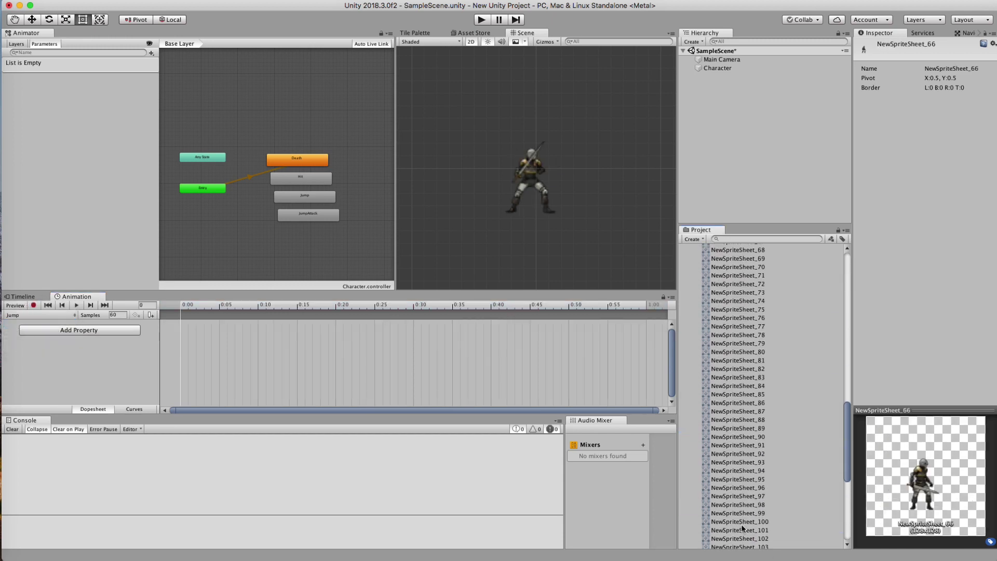
pyautogui.scroll(1, 742, 528)
pyautogui.press('Down')
pyautogui.press('Down')
pyautogui.press('Down')
pyautogui.press('Down')
pyautogui.press('Down')
pyautogui.press('Down')
pyautogui.press('Down')
pyautogui.press('Down')
pyautogui.press('Down')
pyautogui.press('Down')
pyautogui.press('Down')
pyautogui.press('Down')
pyautogui.press('Down')
pyautogui.press('Down')
pyautogui.press('Down')
pyautogui.press('Down')
pyautogui.press('Down')
pyautogui.press('Down')
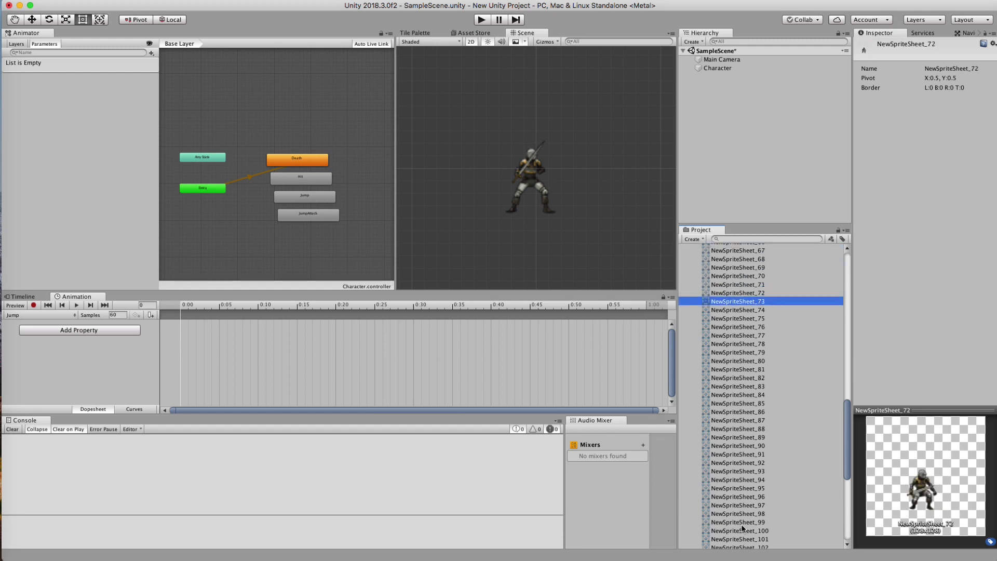
pyautogui.press('Down')
pyautogui.press('Down')
pyautogui.press('Down')
pyautogui.press('Down')
pyautogui.press('Down')
pyautogui.press('Down')
pyautogui.press('Down')
pyautogui.press('Down')
pyautogui.press('Down')
pyautogui.press('Down')
pyautogui.press('Down')
pyautogui.press('Down')
pyautogui.press('Down')
pyautogui.press('Down')
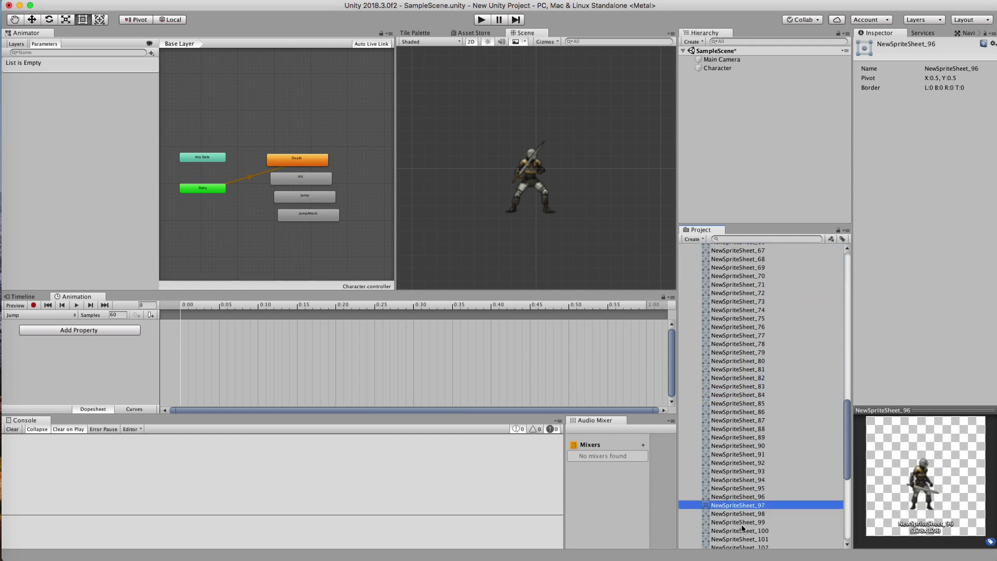
pyautogui.press('Up')
pyautogui.press('Up')
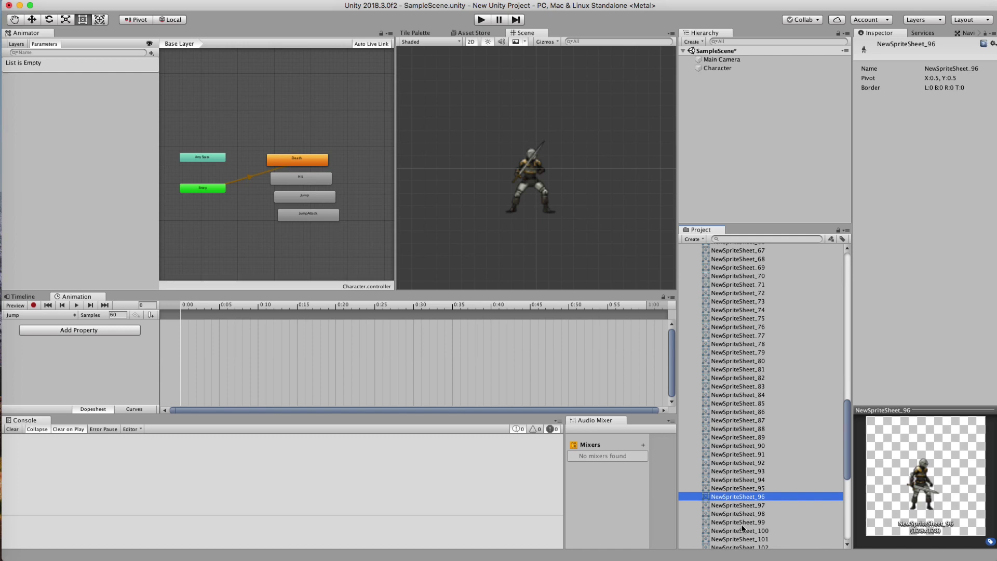
pyautogui.press('Down')
pyautogui.press('Down')
pyautogui.press('Up')
pyautogui.press('Up')
pyautogui.press('Up')
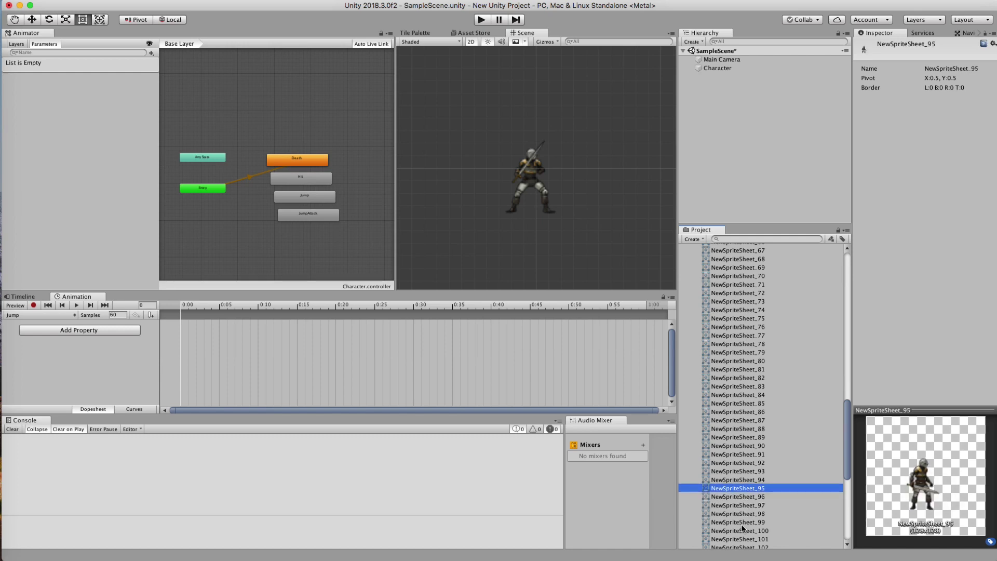
pyautogui.press('Up')
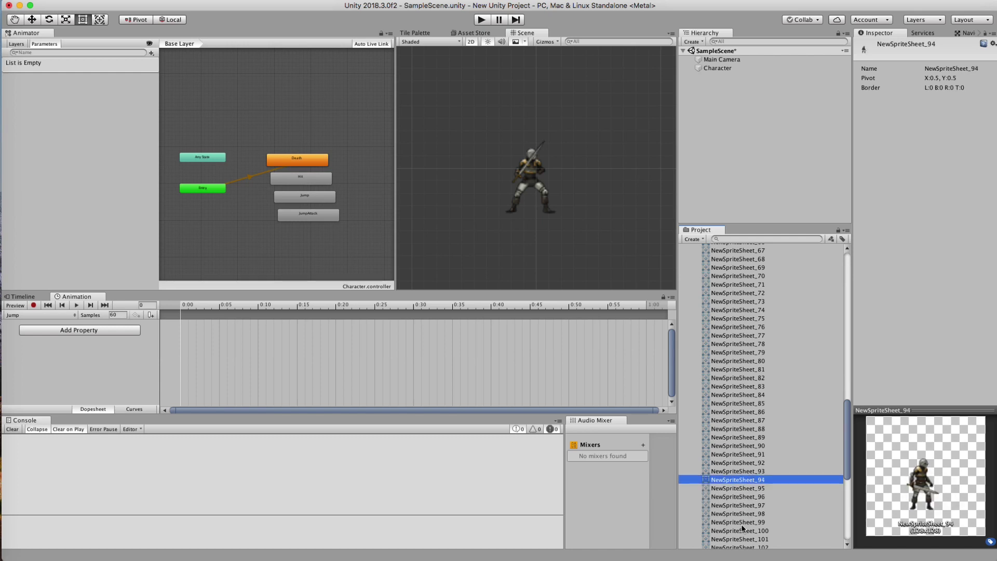
pyautogui.scroll(1, 748, 412)
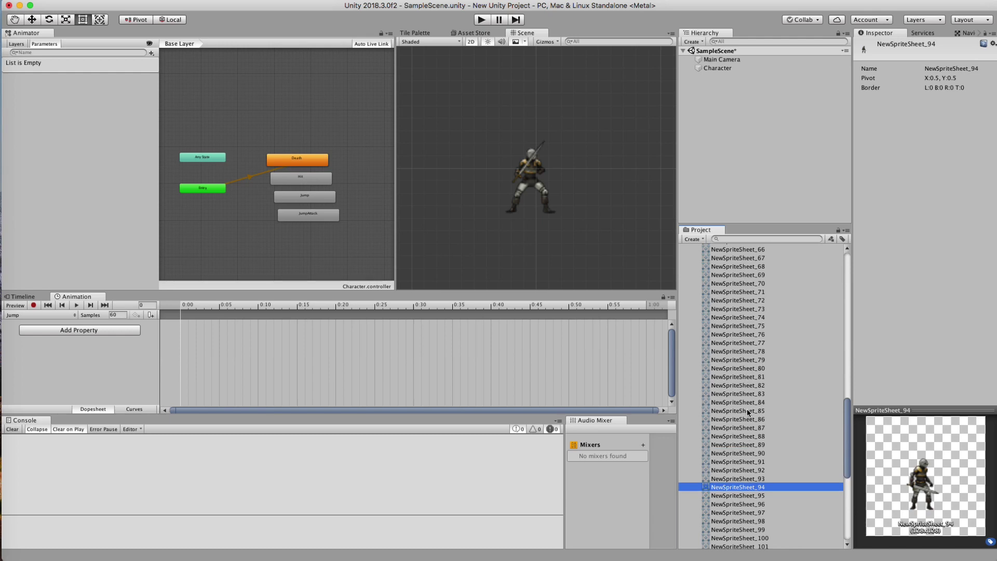
# Step: Add NewSpriteSheet_66–_94 as the Jump clip's 29 keyframes at 30 samples
pyautogui.click(732, 253)
pyautogui.keyDown('shift'); pyautogui.click(730, 489); pyautogui.keyUp('shift')
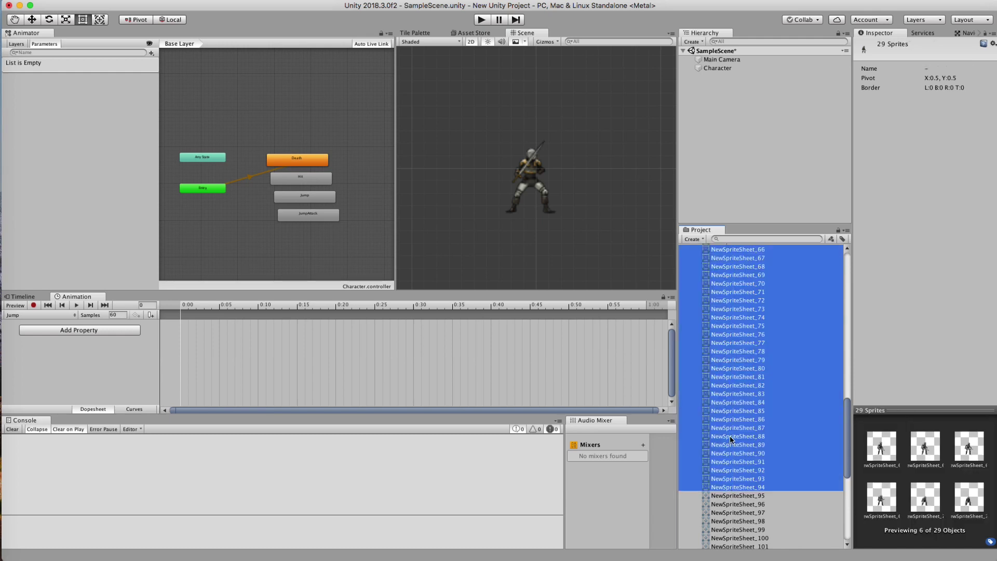
pyautogui.moveTo(362, 366); pyautogui.dragTo(199, 333)
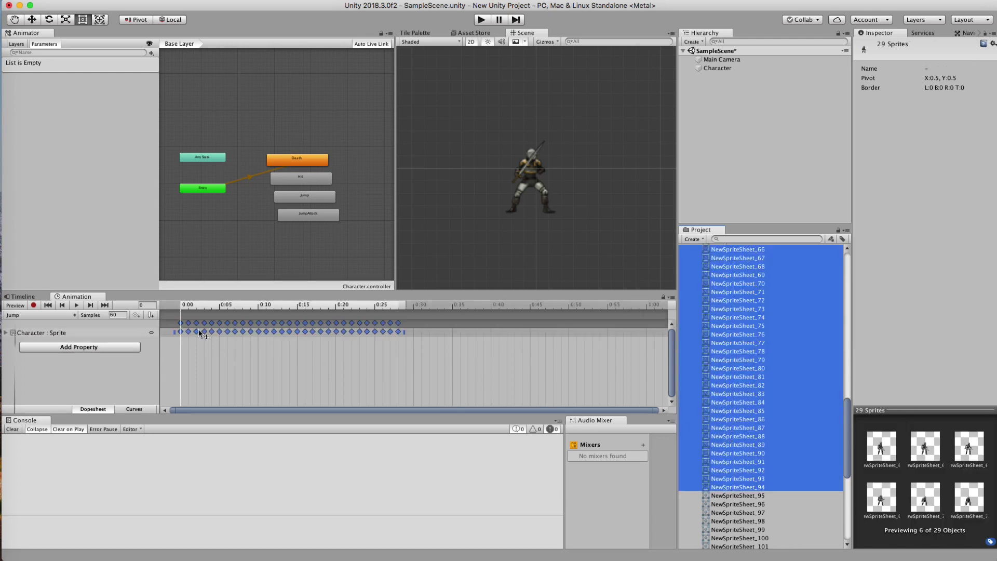
pyautogui.click(118, 314)
pyautogui.write('30')
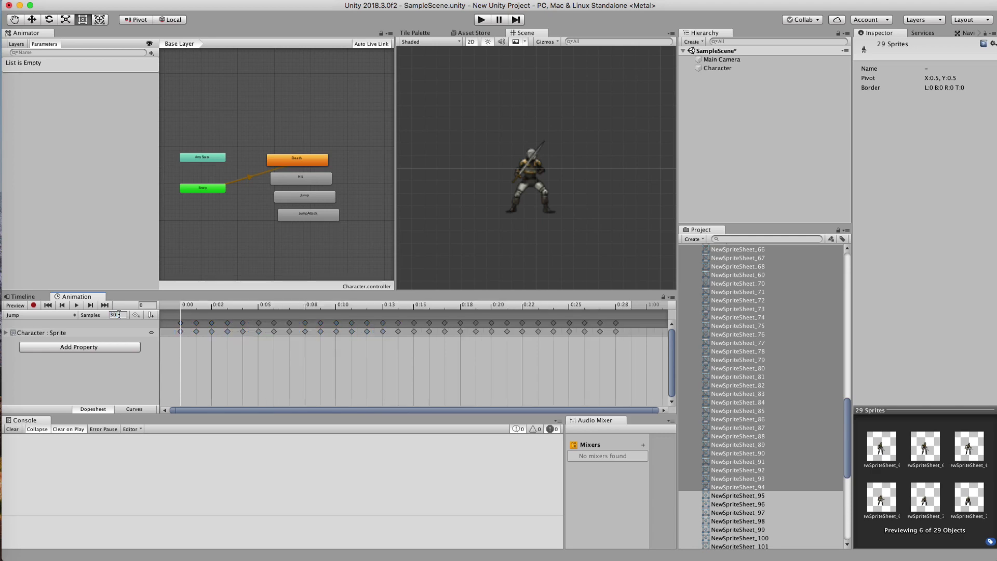
pyautogui.click(39, 316)
pyautogui.click(35, 315)
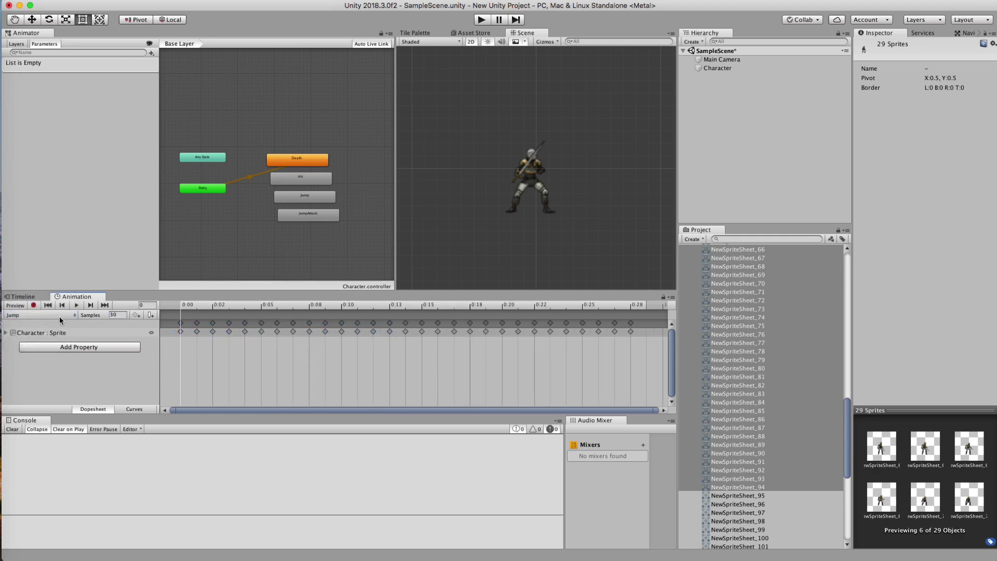
# Step: Preview the Jump animation and shift its later keyframes further along the timeline
pyautogui.click(77, 306)
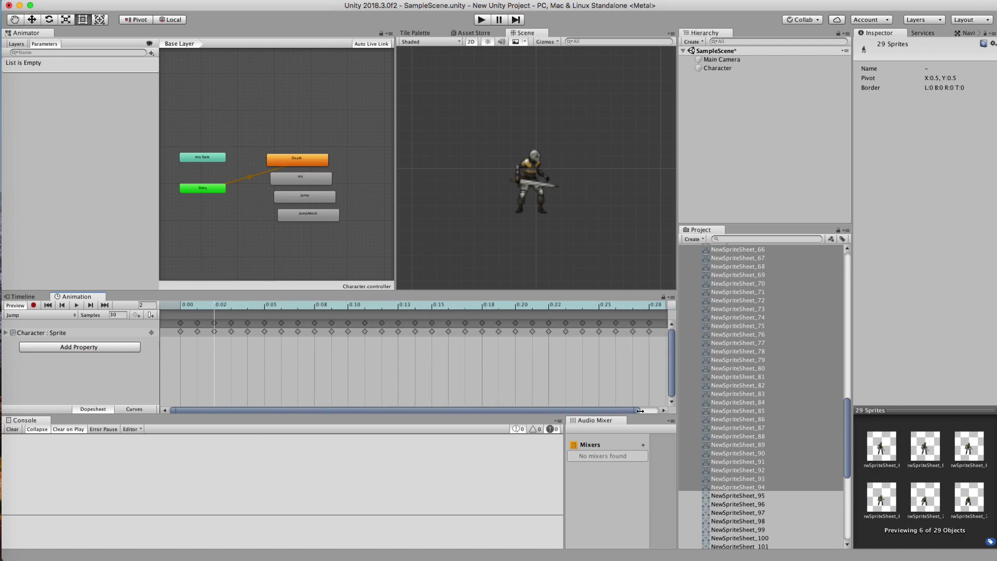
pyautogui.scroll(-1, 527, 372)
pyautogui.scroll(-5, 528, 373)
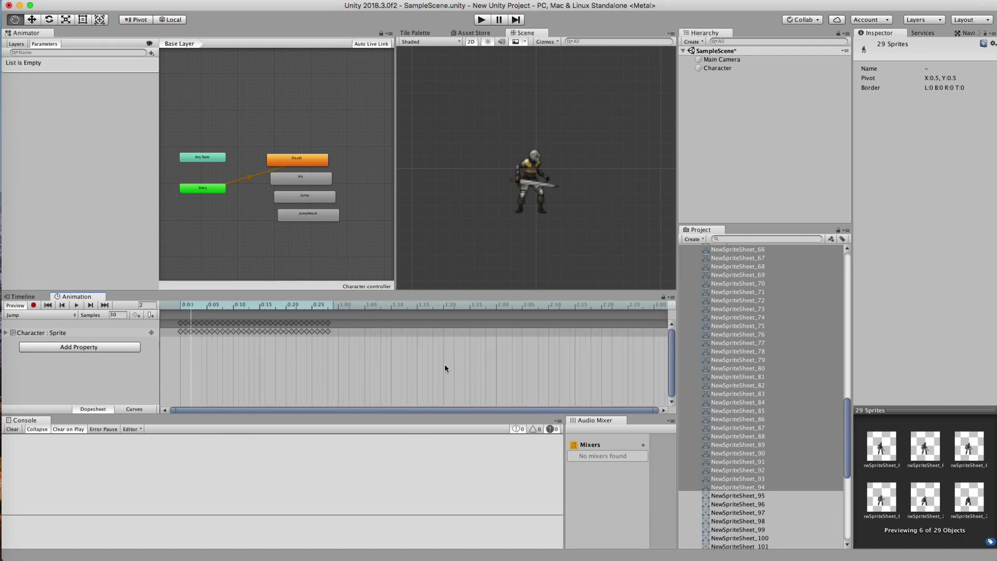
pyautogui.moveTo(179, 301); pyautogui.dragTo(251, 309)
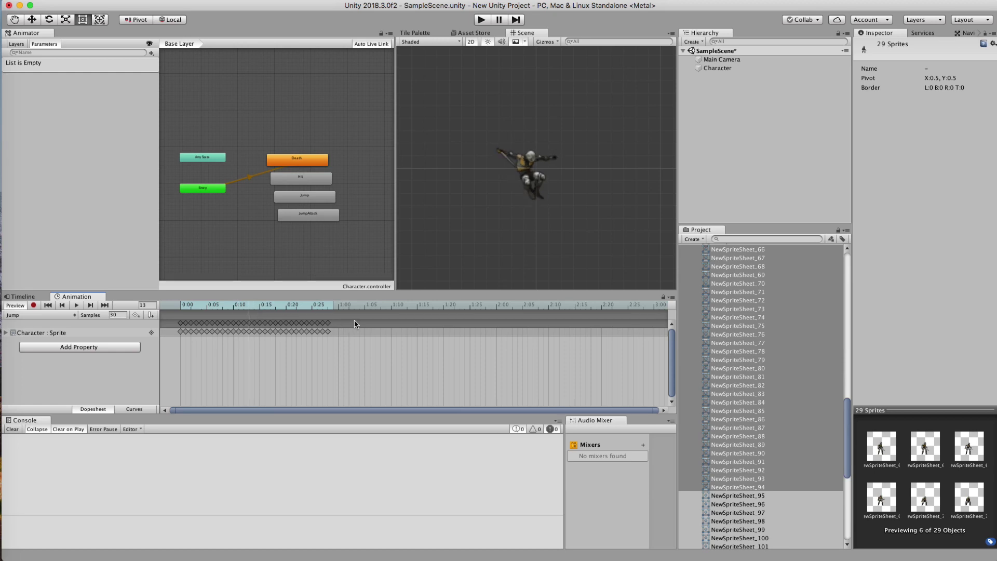
pyautogui.moveTo(360, 321); pyautogui.dragTo(254, 334)
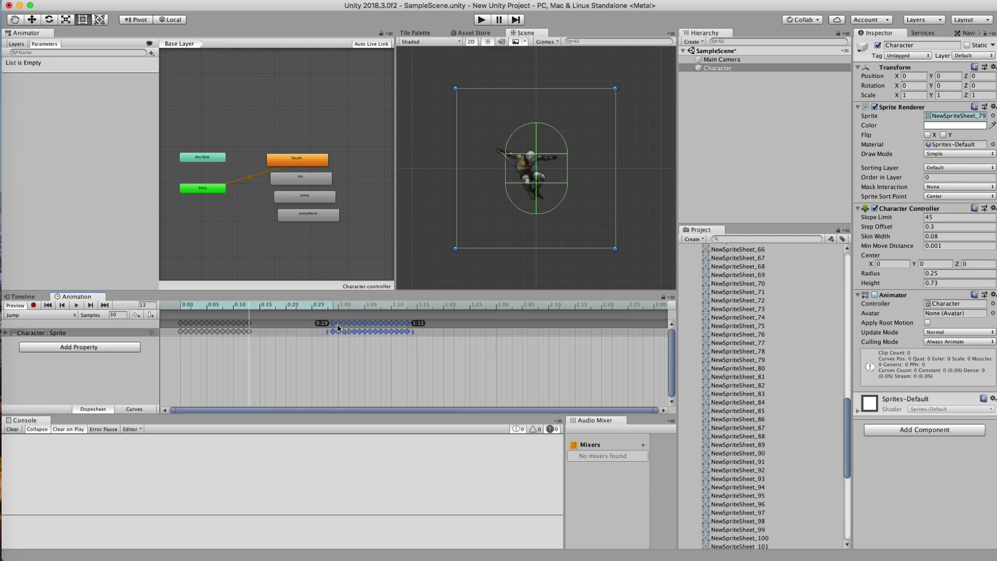
# Step: Replay the Jump clip and delete the shifted right-hand group of keyframes
pyautogui.click(339, 358)
pyautogui.moveTo(281, 305); pyautogui.dragTo(163, 315)
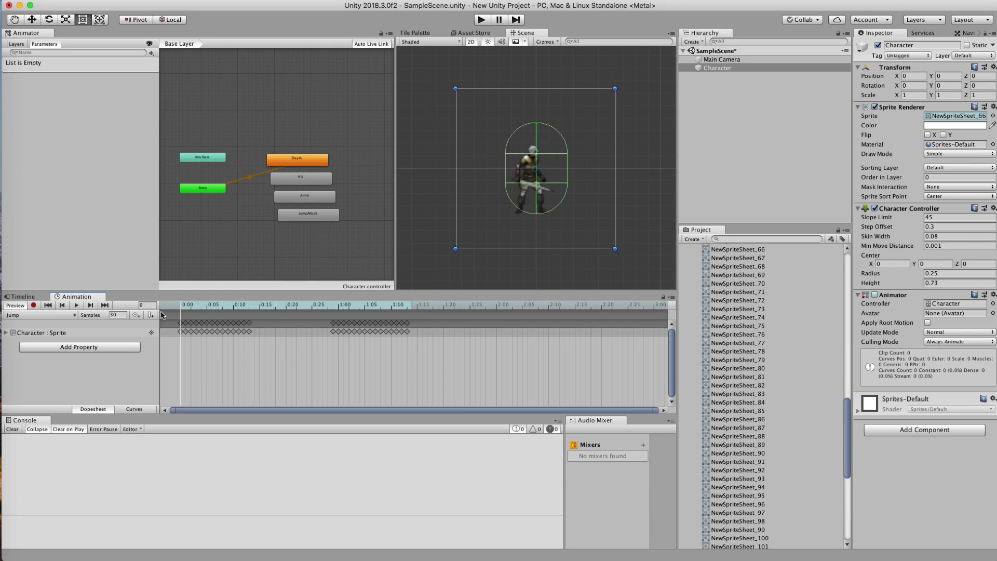
pyautogui.click(76, 305)
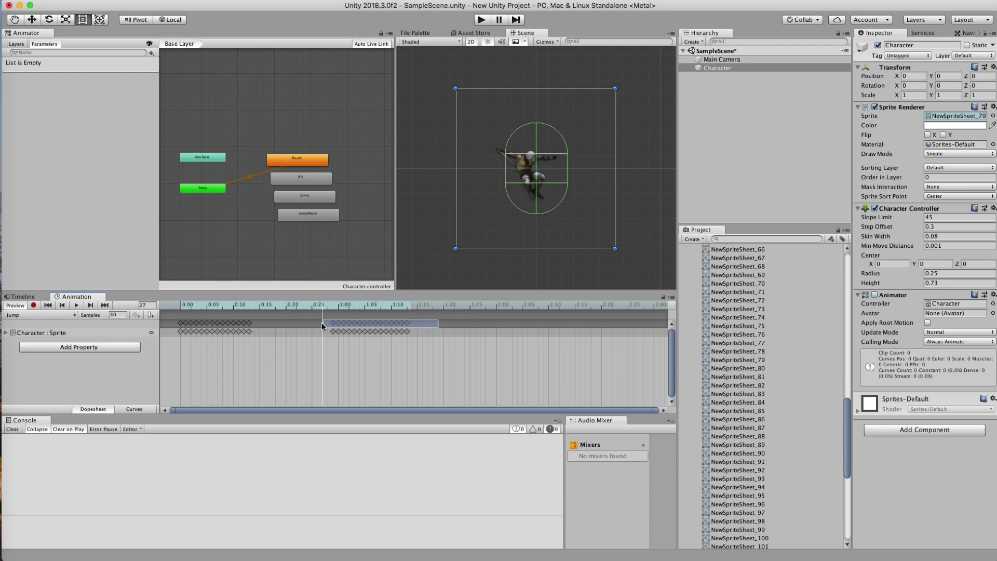
pyautogui.moveTo(322, 326); pyautogui.dragTo(322, 326)
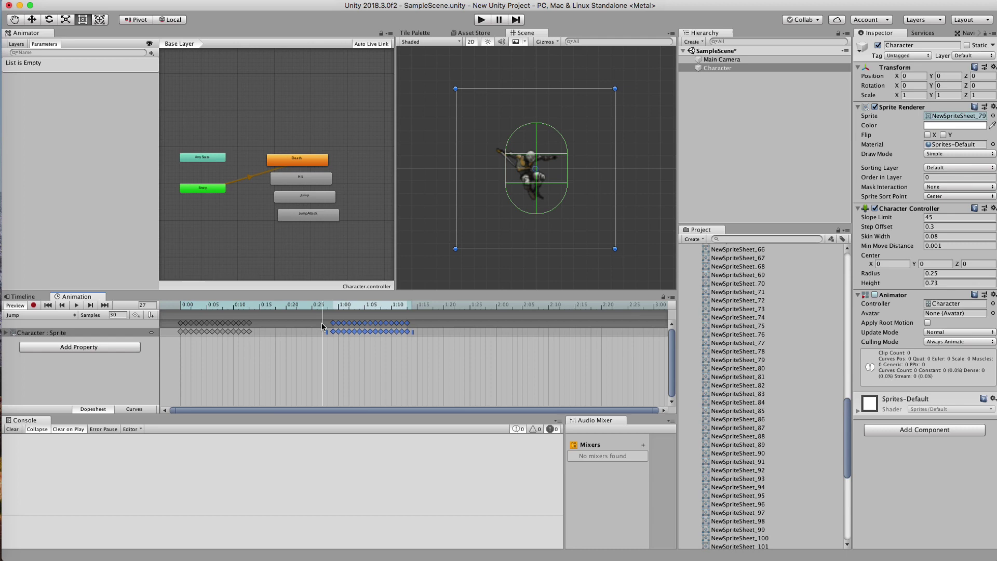
pyautogui.press('Delete')
# Step: Preview the trimmed Jump clip, then inspect sheet sprites from NewSpriteSheet_92 onward
pyautogui.click(230, 304)
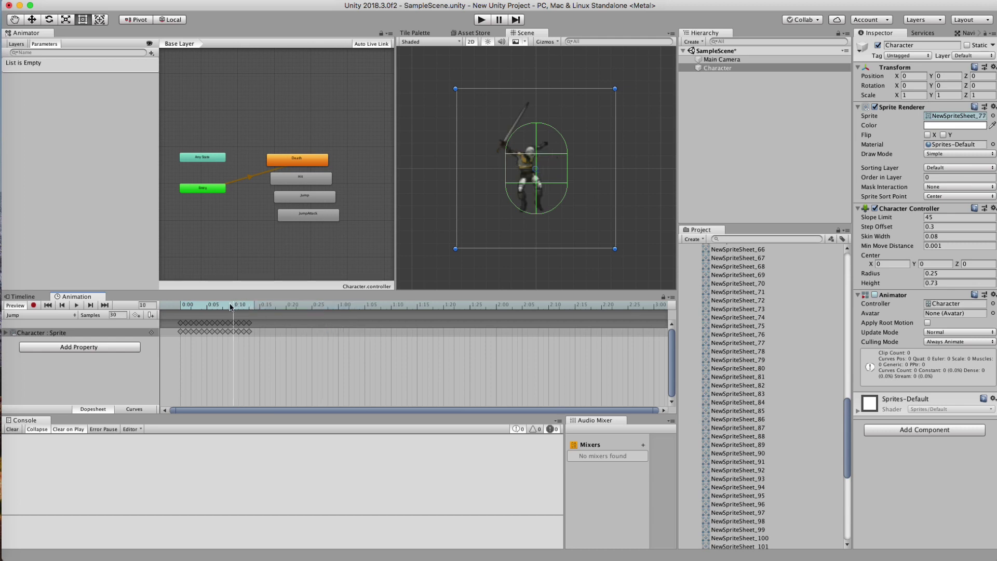
pyautogui.moveTo(231, 306); pyautogui.dragTo(115, 310)
pyautogui.click(77, 305)
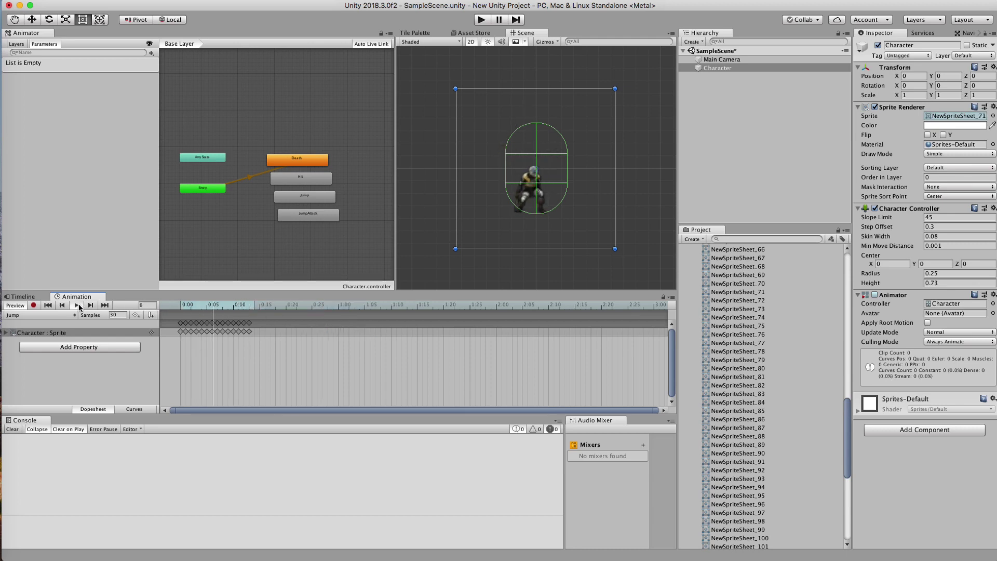
pyautogui.moveTo(197, 311); pyautogui.dragTo(250, 307)
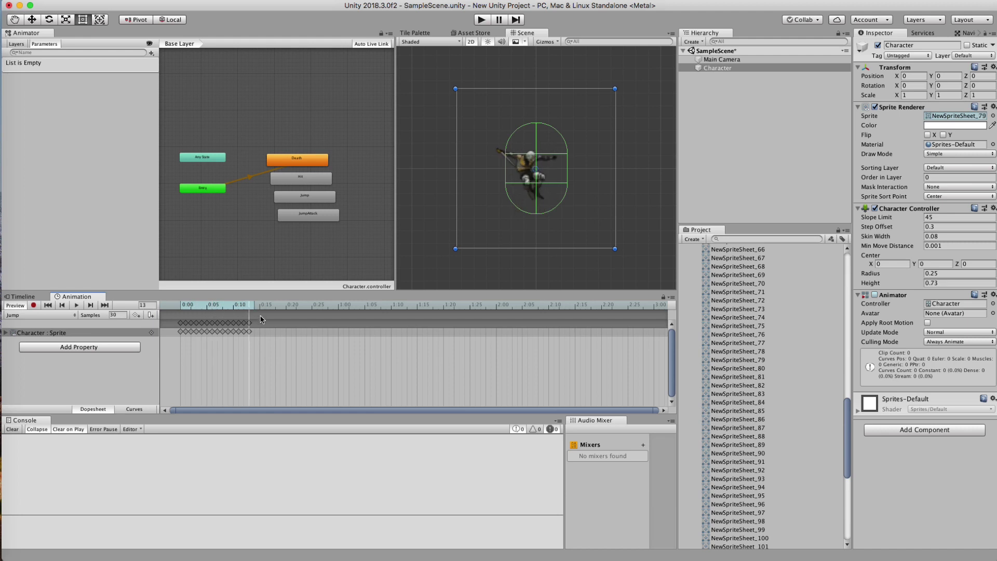
pyautogui.click(766, 471)
pyautogui.press('Down')
pyautogui.press('Down')
pyautogui.press('Down')
pyautogui.press('Down')
pyautogui.press('Down')
pyautogui.press('Down')
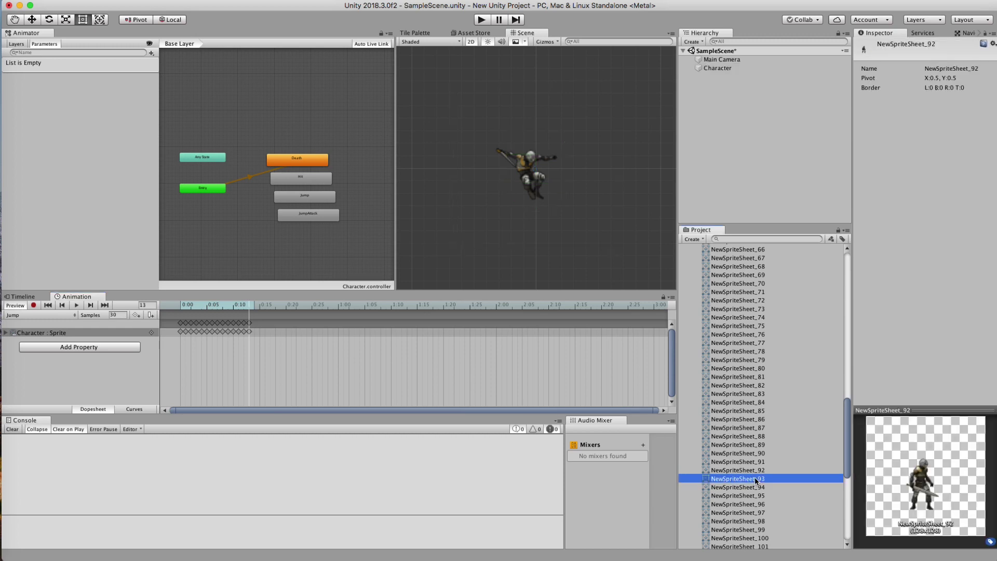
# Step: Fill the JumpAttack clip with sprites NewSpriteSheet_96–_130 and select the keys past the attack's end
pyautogui.press('Up')
pyautogui.press('Up')
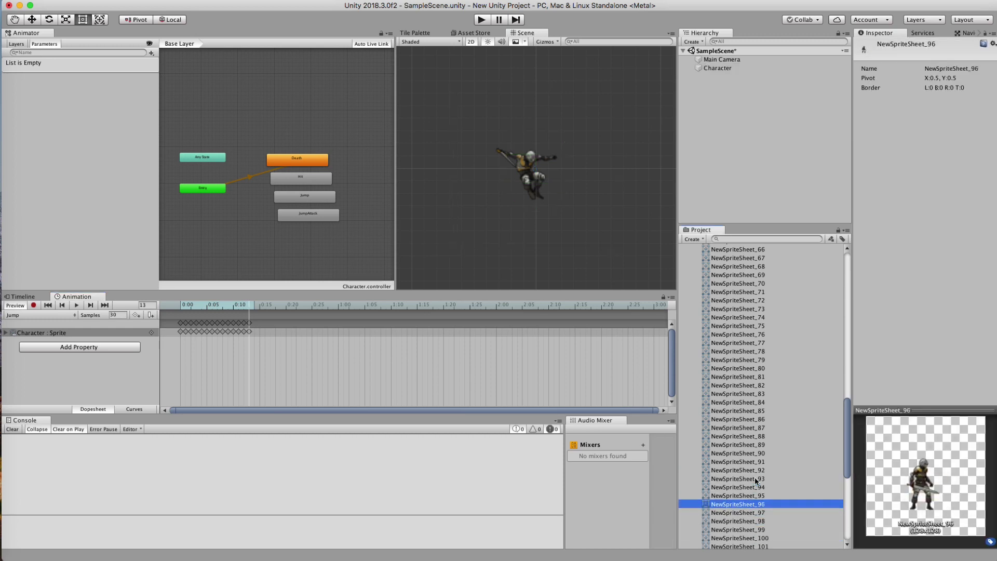
pyautogui.click(39, 316)
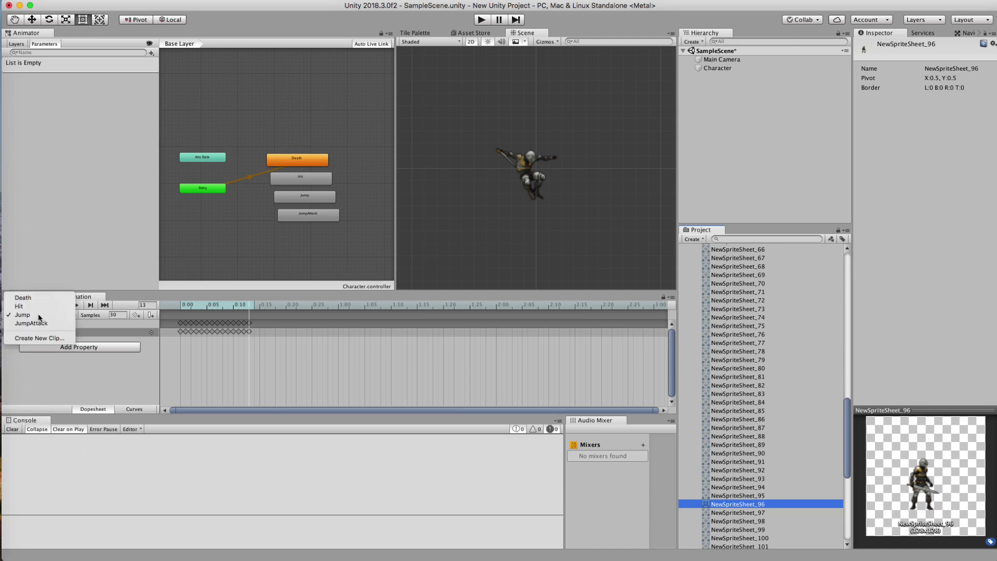
pyautogui.scroll(-10, 753, 491)
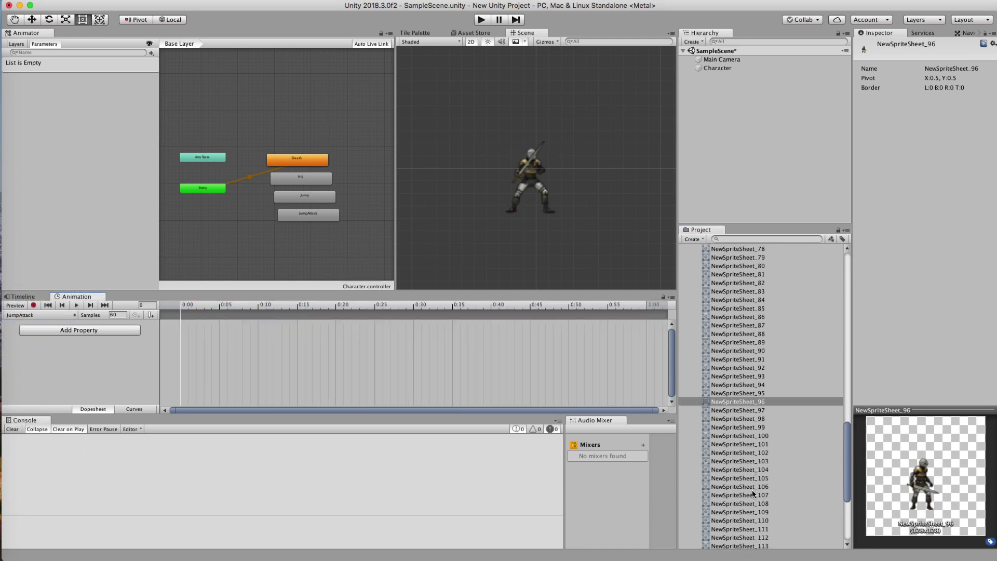
pyautogui.keyDown('shift'); pyautogui.click(750, 526); pyautogui.keyUp('shift')
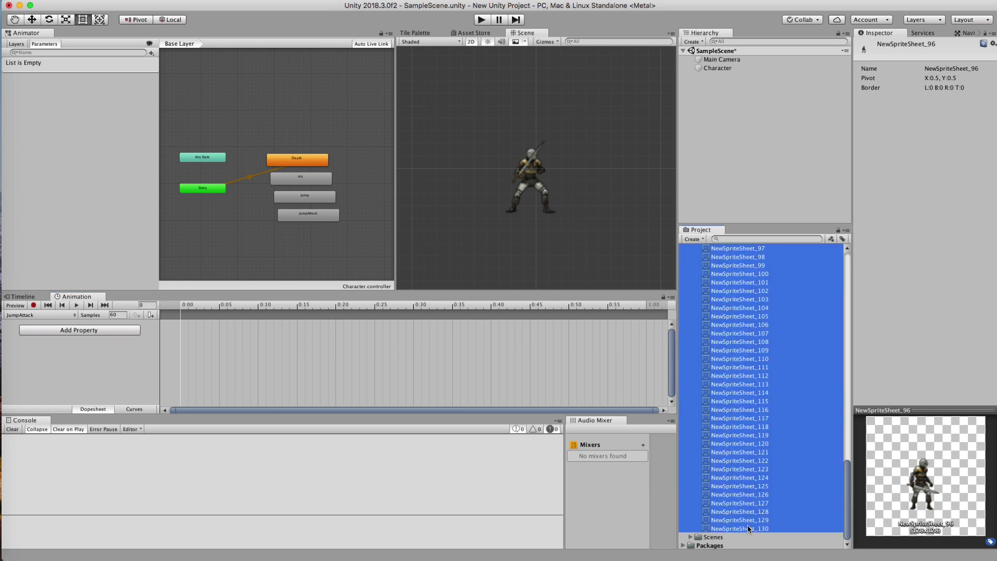
pyautogui.moveTo(748, 444); pyautogui.dragTo(348, 355)
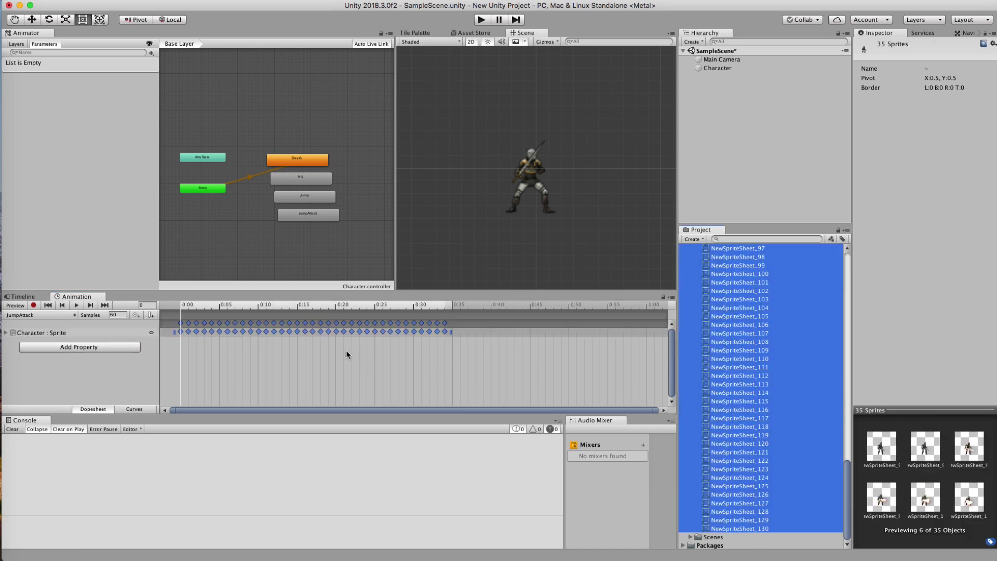
pyautogui.moveTo(187, 307); pyautogui.dragTo(319, 320)
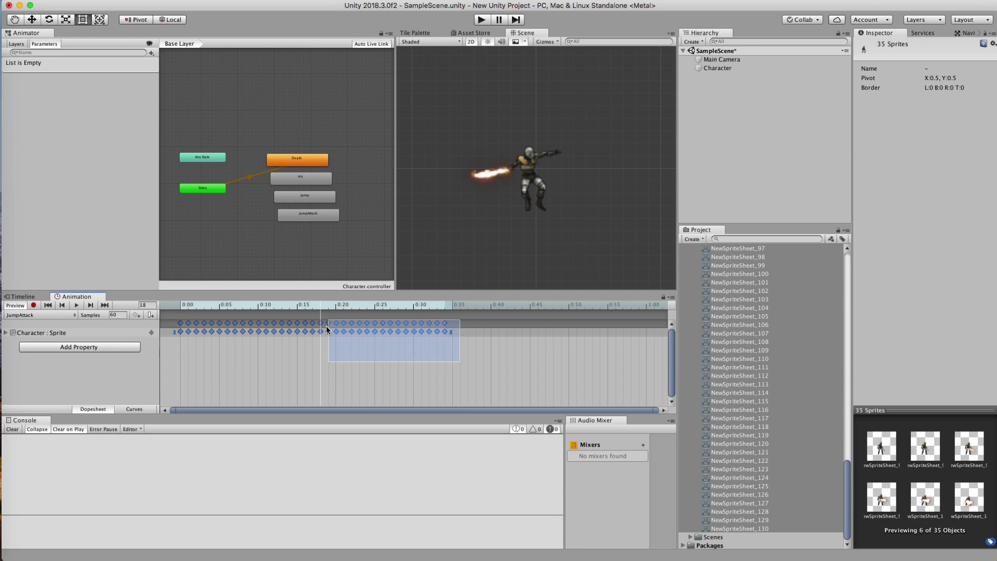
pyautogui.moveTo(326, 329); pyautogui.dragTo(327, 330)
# Step: Delete the extra JumpAttack keys and paste the last key later to hold the final pose
pyautogui.press('Delete')
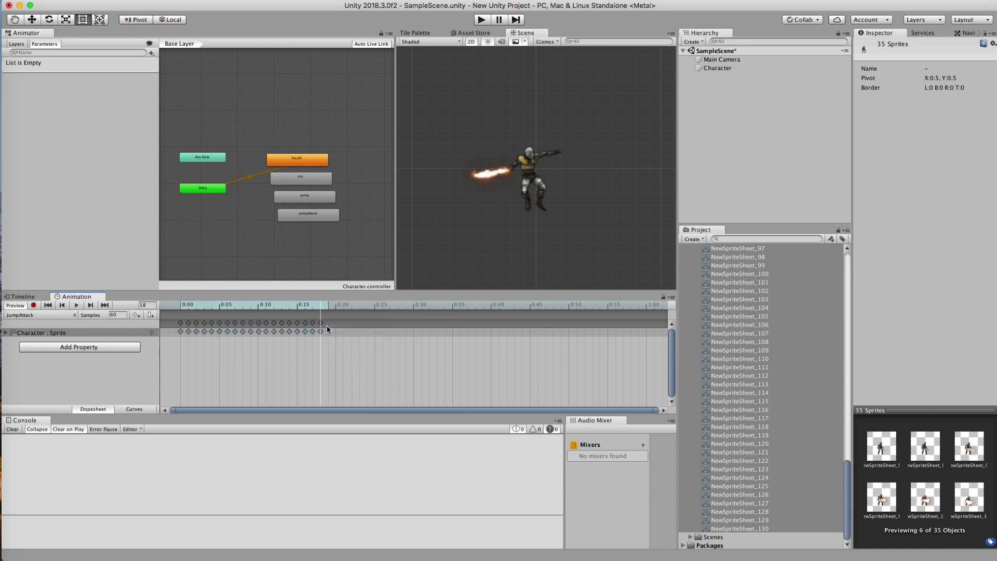
pyautogui.click(321, 324)
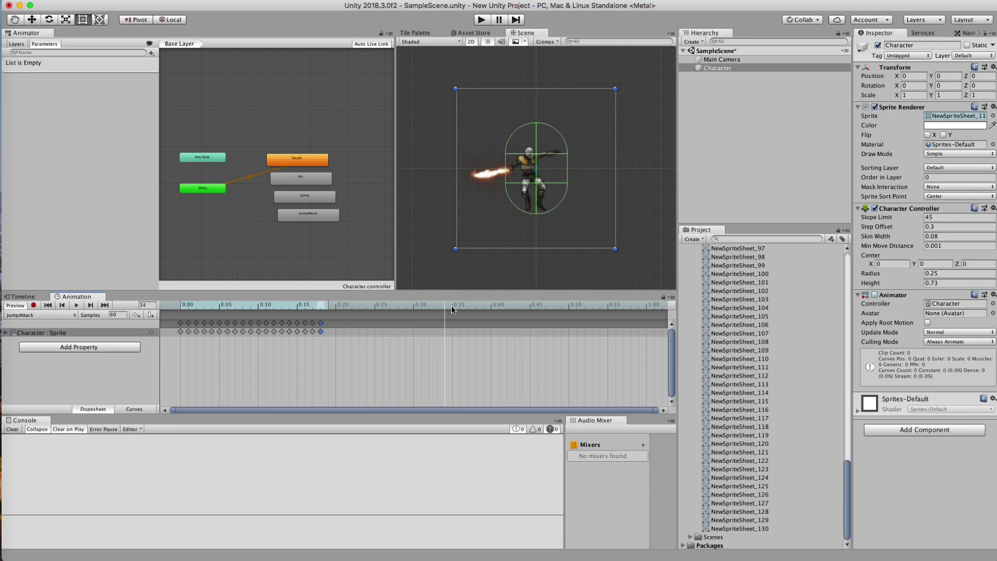
pyautogui.press('super+v')
pyautogui.click(90, 306)
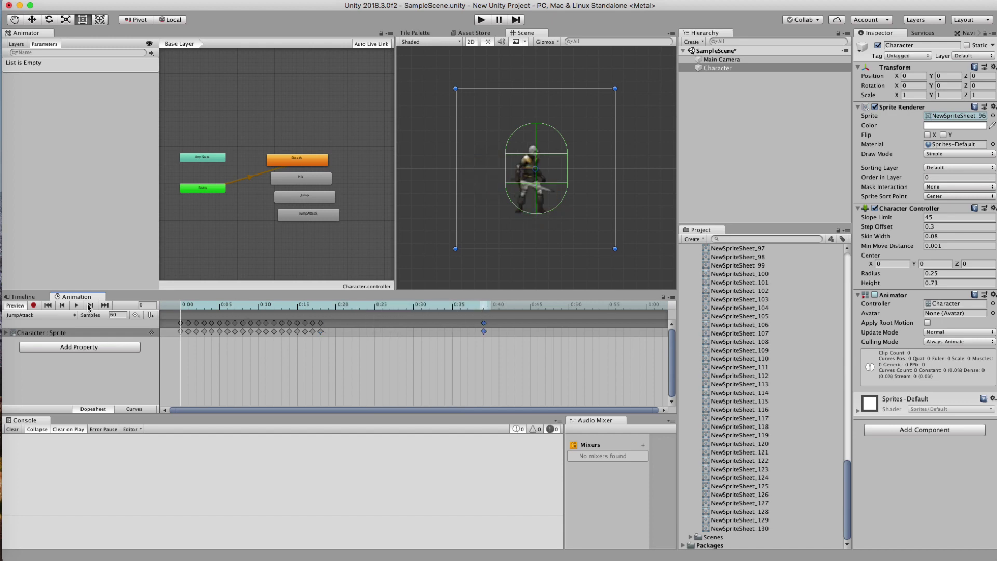
pyautogui.click(76, 306)
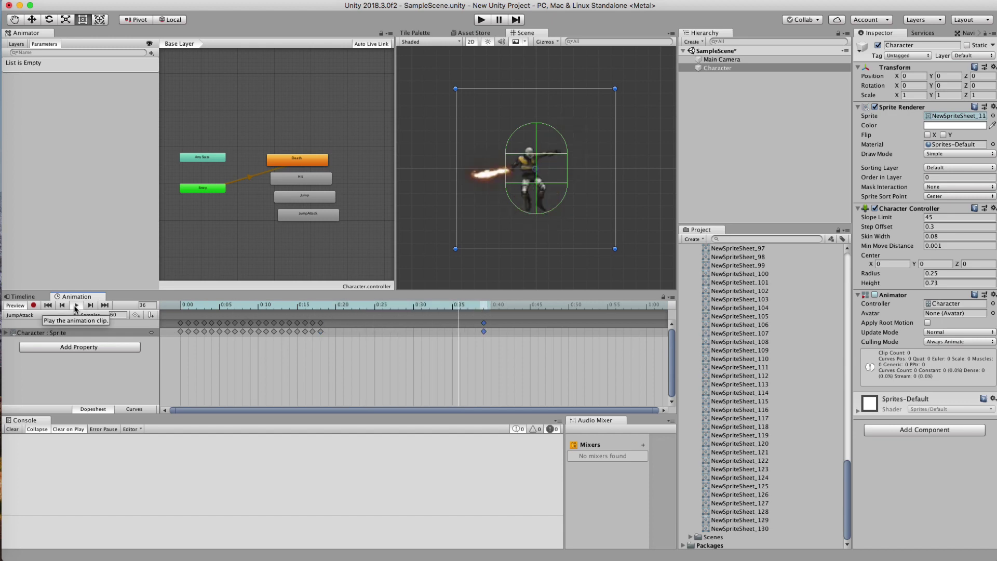
# Step: Set the JumpAttack clip's sample rate to 25
pyautogui.click(122, 315)
pyautogui.write('25')
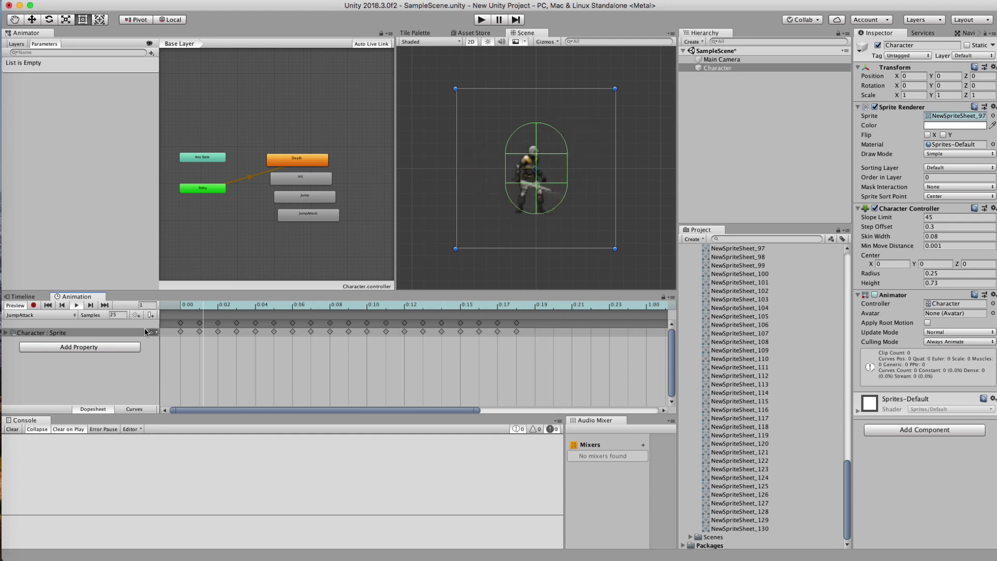
pyautogui.doubleClick(956, 115)
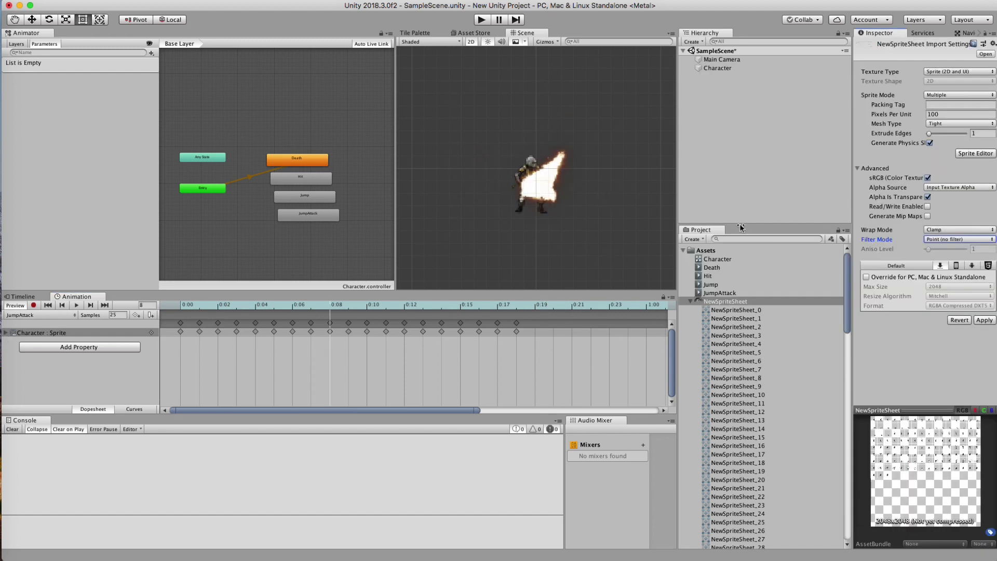
# Step: Set NewSpriteSheet's Filter Mode to Point (no filter) and apply the import settings
pyautogui.click(953, 240)
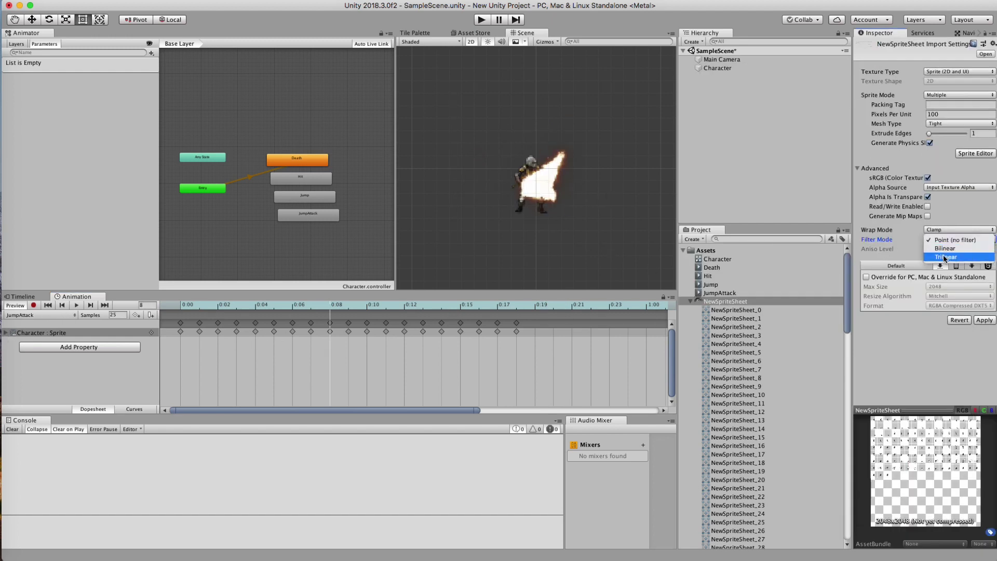
pyautogui.click(955, 240)
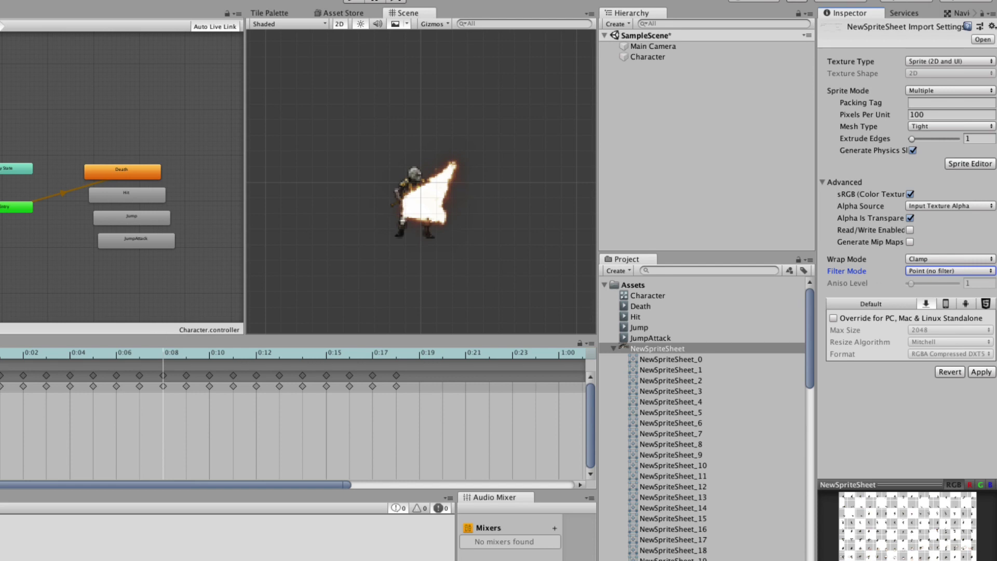
pyautogui.click(981, 372)
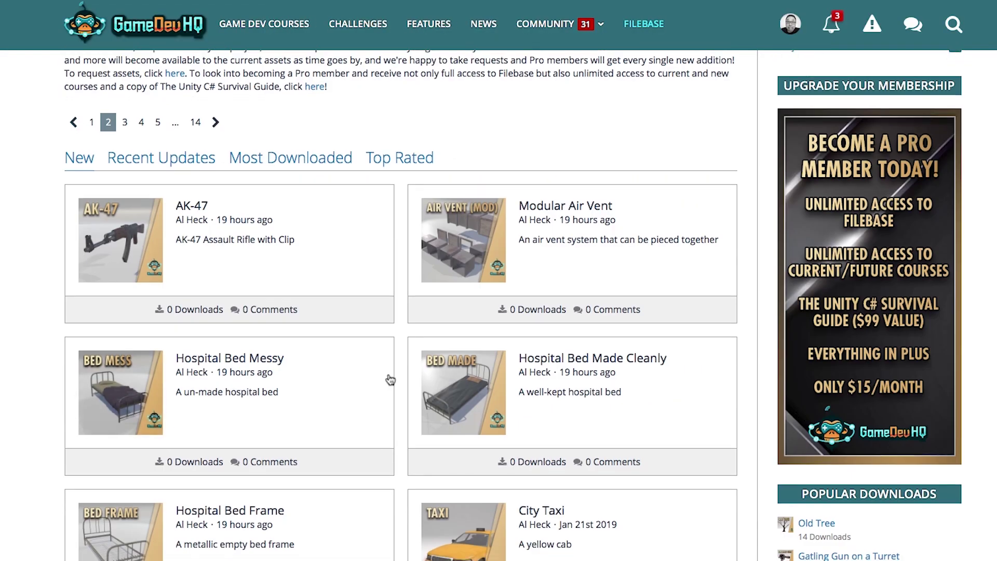
# Step: Open the M4 Rifle file page and view its images in the lightbox
pyautogui.scroll(-9, 390, 379)
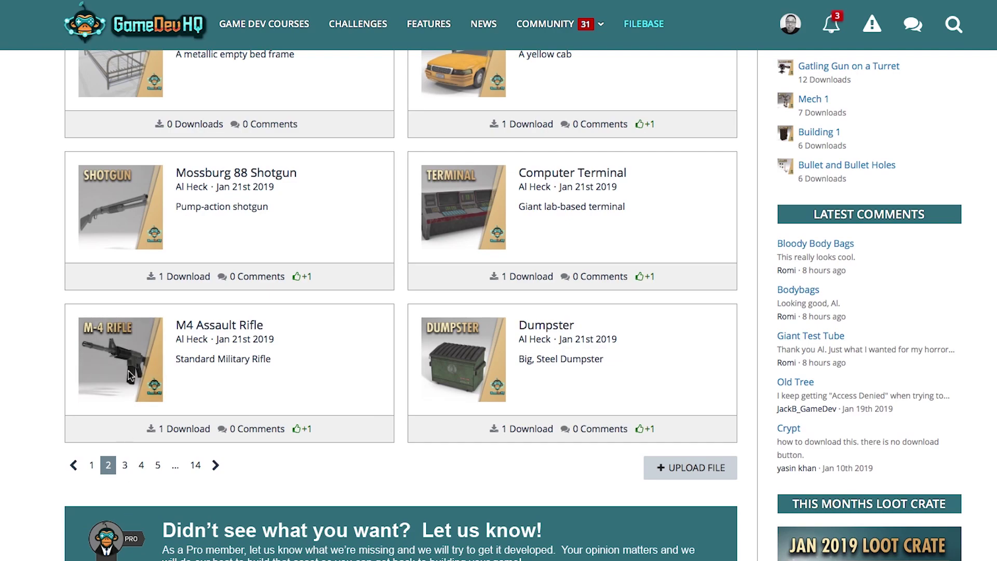
pyautogui.click(129, 371)
pyautogui.scroll(-6, 405, 422)
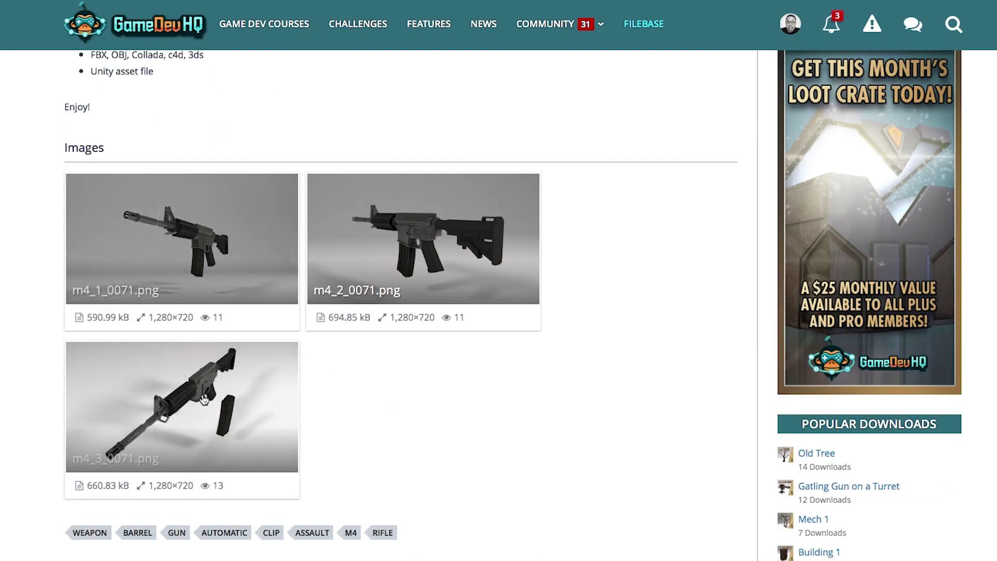
pyautogui.click(231, 283)
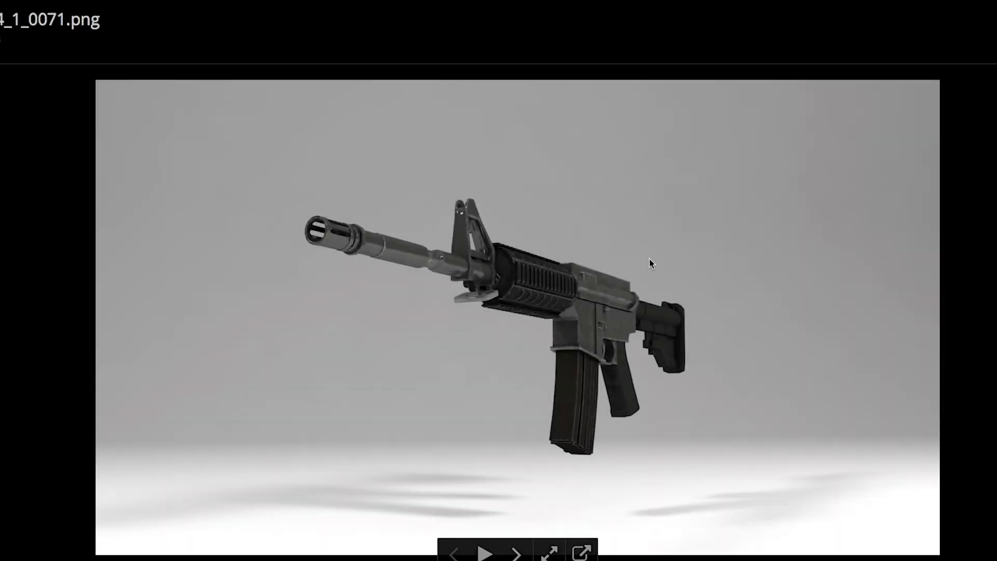
pyautogui.press('Right')
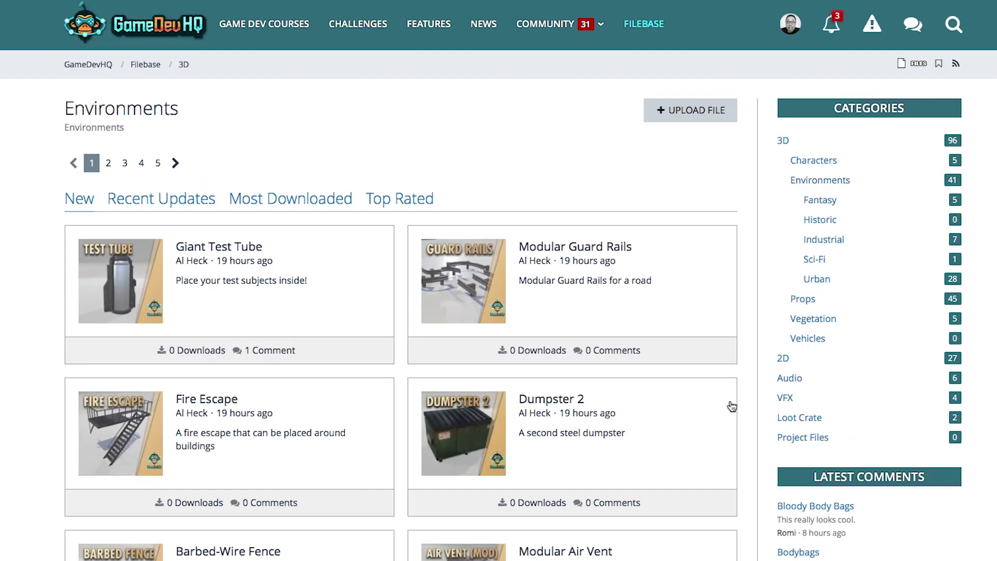
# Step: Go to page 2 of the Urban environment files
pyautogui.scroll(-5, 732, 406)
pyautogui.scroll(5, 732, 408)
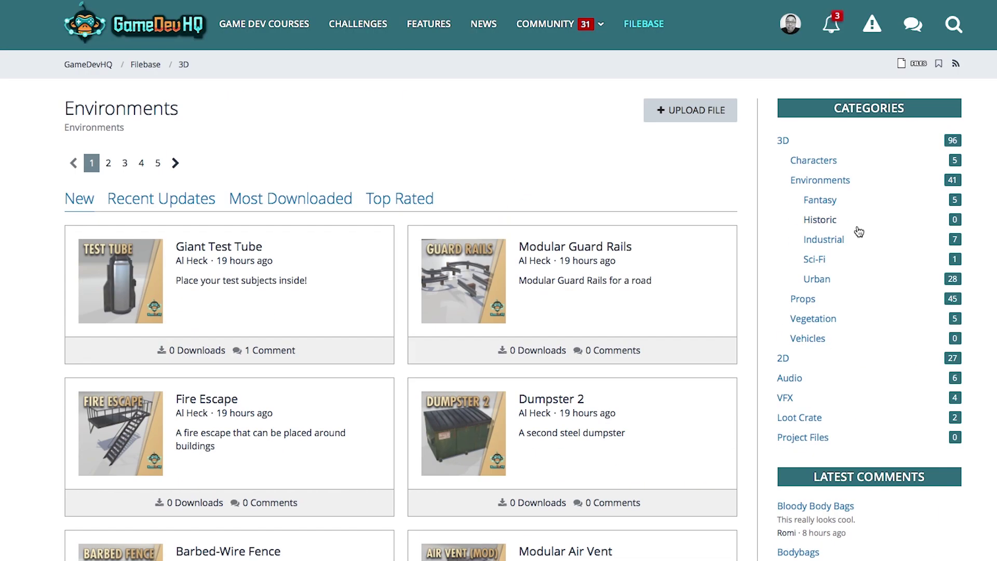
pyautogui.scroll(-10, 641, 319)
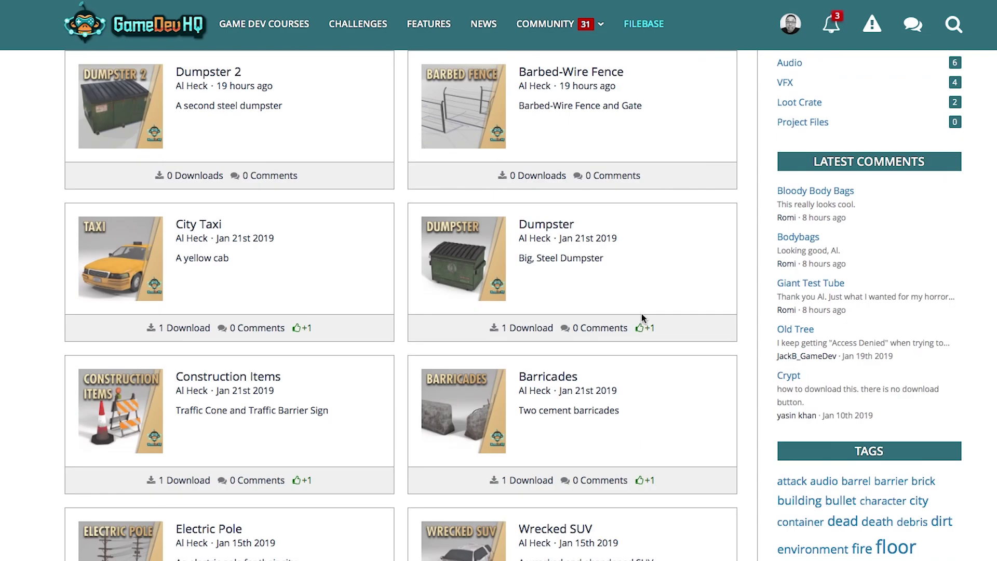
pyautogui.click(141, 484)
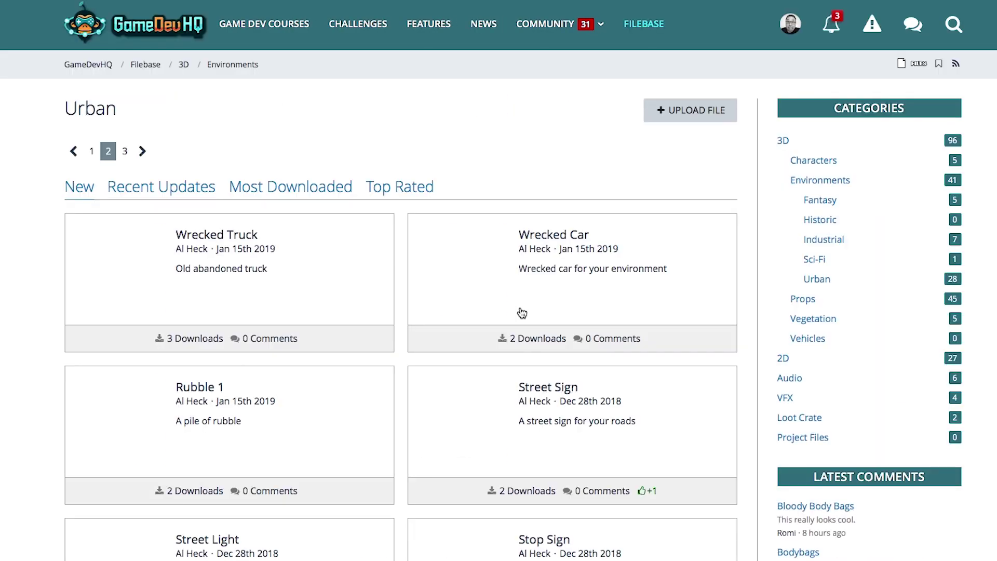